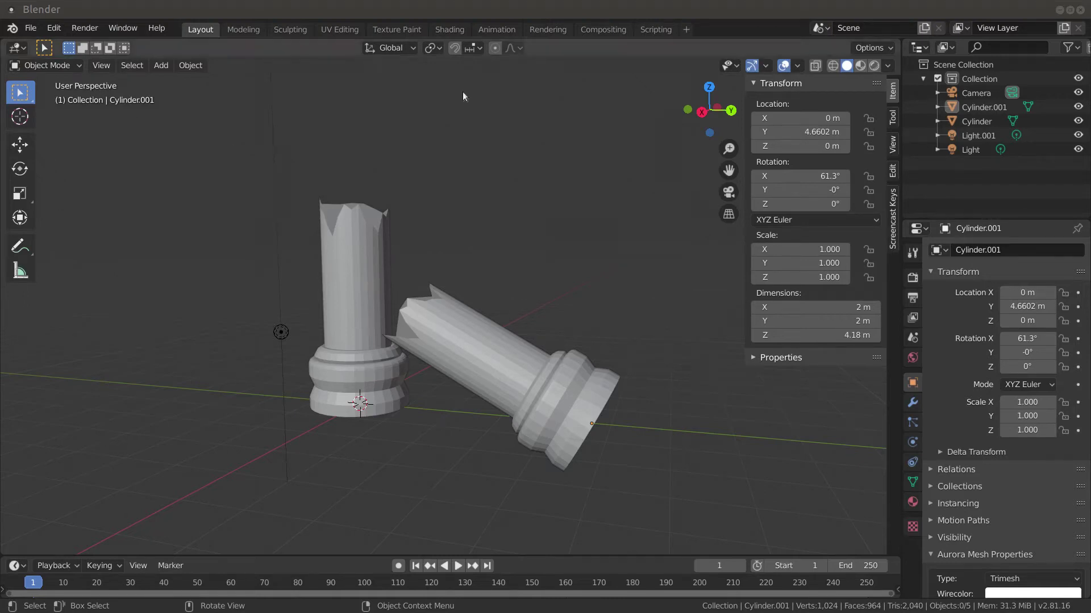
- Examine the two finished broken columns from several angles and distances
{"action": "middle_click_drag", "start_coordinate": [505, 195], "coordinate": [579, 361]}
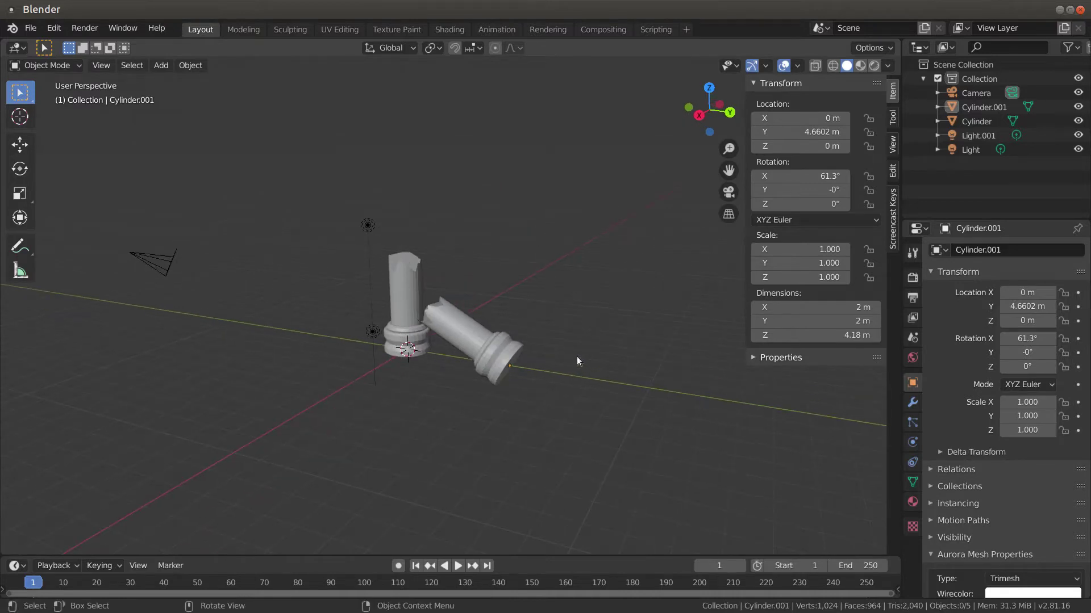
{"action": "middle_click_drag", "start_coordinate": [576, 326], "coordinate": [487, 300]}
{"action": "mouse_move", "coordinate": [560, 346]}
{"action": "middle_mouse_down"}
{"action": "mouse_move", "coordinate": [365, 346]}
{"action": "mouse_move", "coordinate": [558, 358]}
{"action": "middle_mouse_up"}
{"action": "scroll", "coordinate": [495, 292], "scroll_direction": "up", "scroll_amount": 5}
{"action": "middle_click_drag", "start_coordinate": [487, 353], "coordinate": [460, 332]}
{"action": "scroll", "coordinate": [556, 417], "scroll_direction": "down", "scroll_amount": 3}
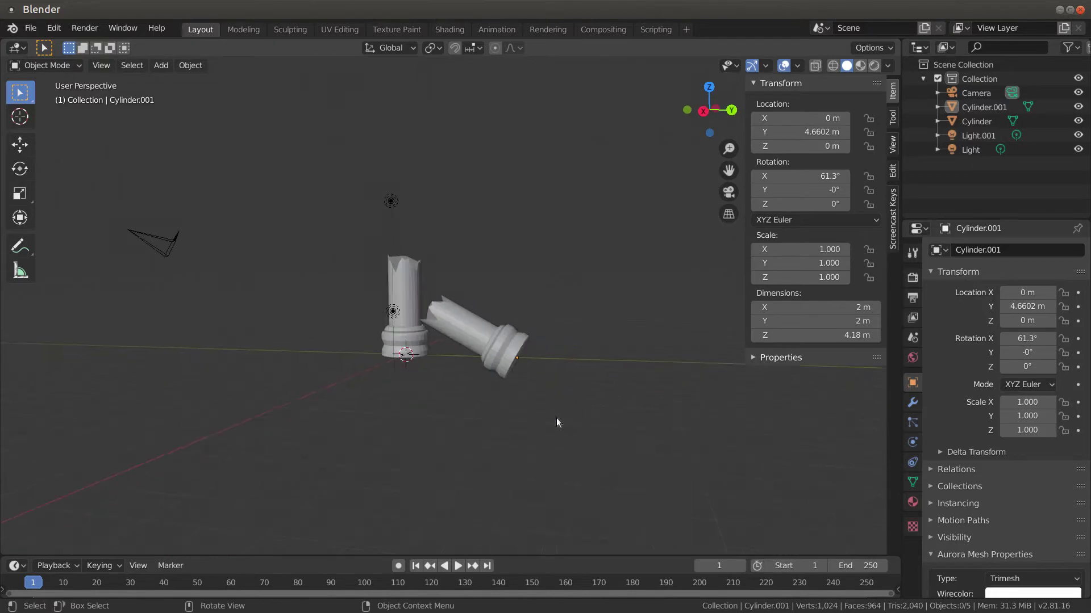
{"action": "middle_click_drag", "start_coordinate": [557, 418], "coordinate": [478, 366]}
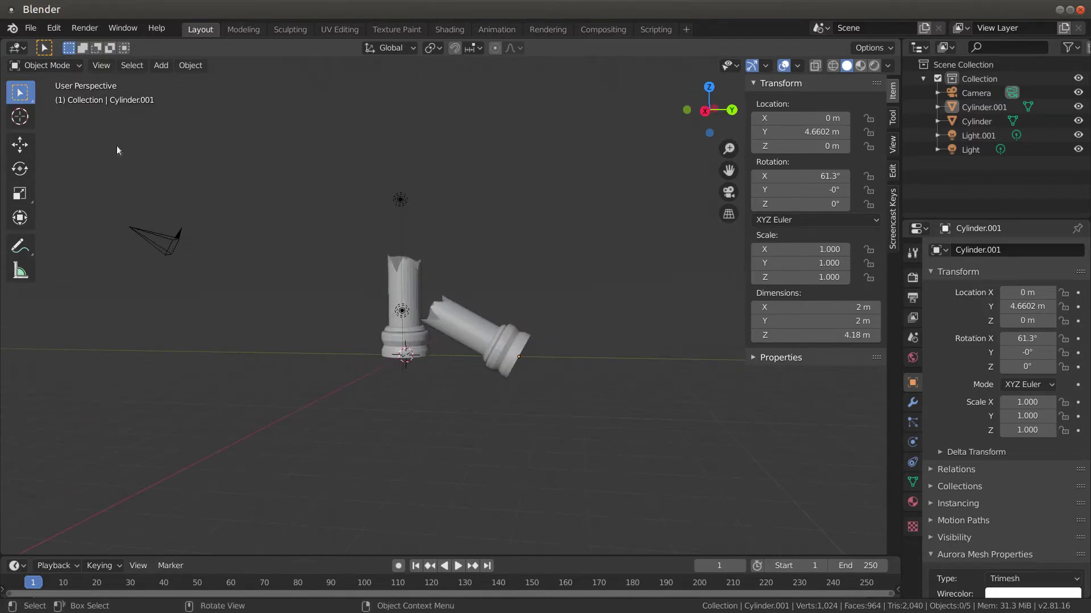
- Delete everything in the scene, including both broken columns, the camera and the lights
{"action": "left_click_drag", "start_coordinate": [102, 113], "coordinate": [591, 479]}
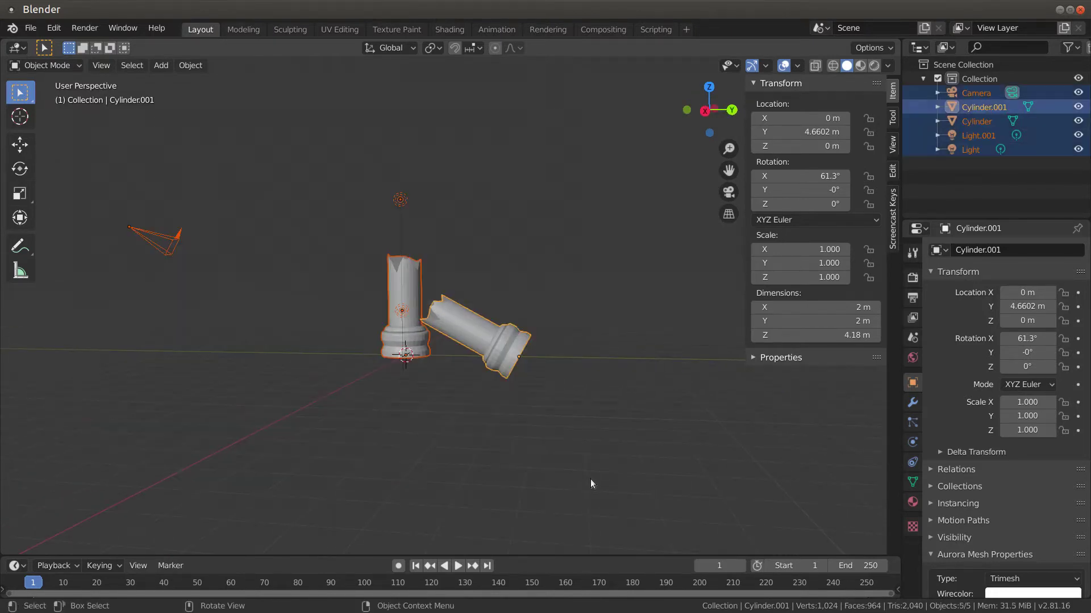
{"action": "key", "text": "Delete"}
{"action": "middle_click_drag", "start_coordinate": [618, 432], "coordinate": [531, 376]}
- Add a cylinder mesh with 32 vertices, 1 m radius and 2 m depth at the world origin
{"action": "key", "text": "shift"}
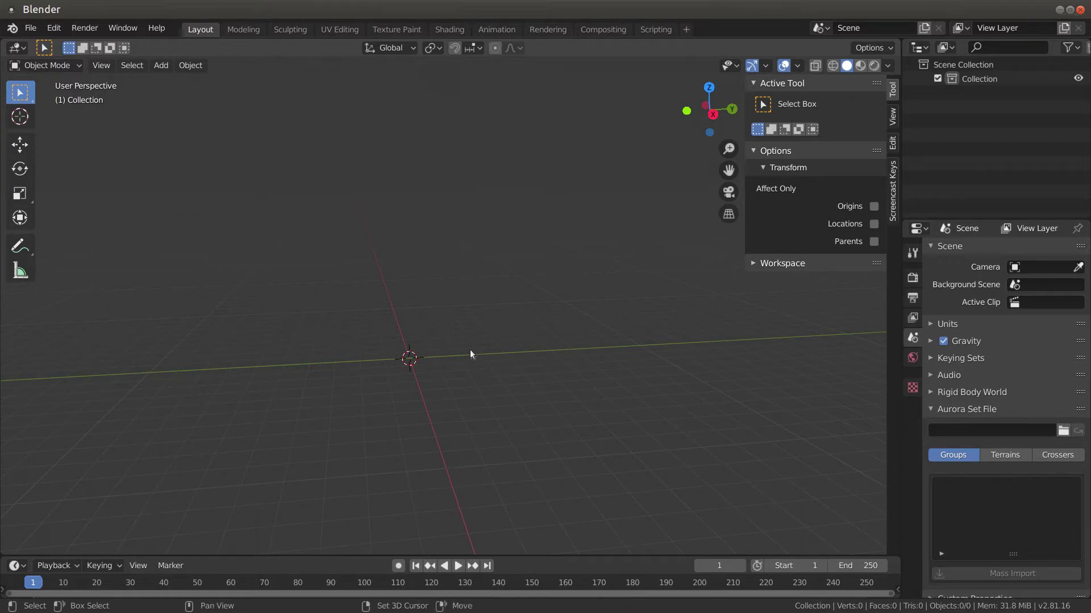
{"action": "key", "text": "shift+a"}
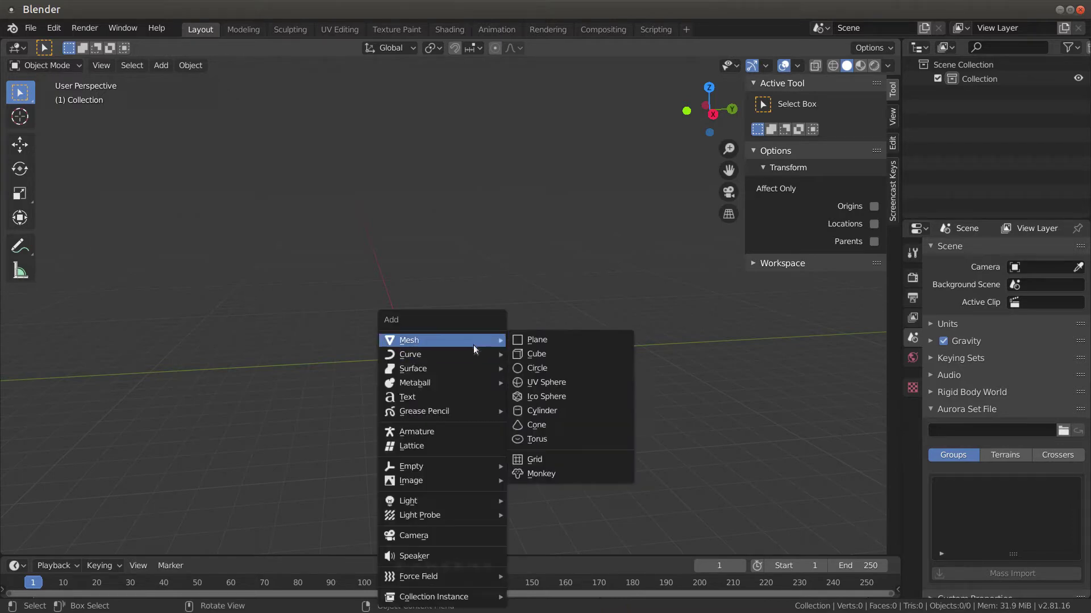
{"action": "mouse_move", "coordinate": [468, 354]}
{"action": "left_click", "coordinate": [563, 411]}
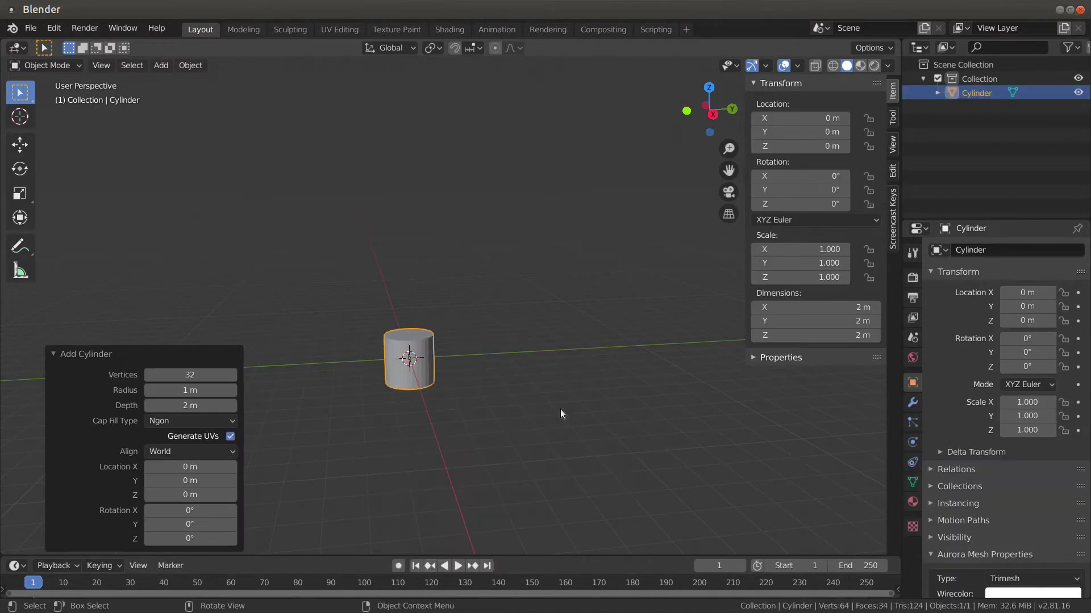
{"action": "middle_click_drag", "start_coordinate": [511, 418], "coordinate": [469, 412]}
{"action": "left_click", "coordinate": [514, 404]}
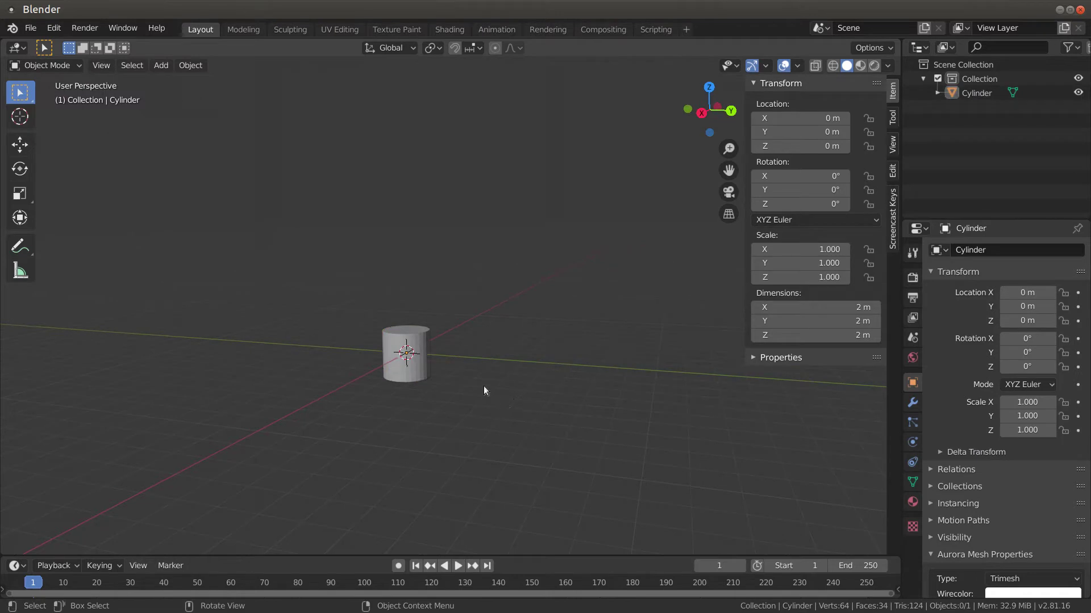
- Put the cylinder into Edit Mode with face selection active
{"action": "left_click", "coordinate": [425, 344]}
{"action": "key", "text": "Tab"}
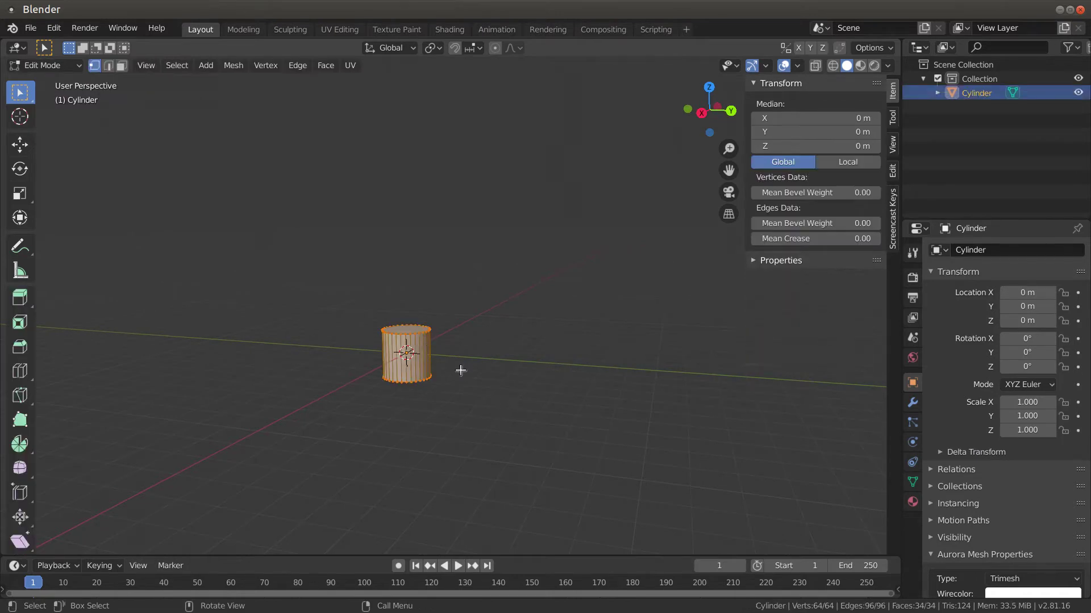
{"action": "middle_click_drag", "start_coordinate": [460, 370], "coordinate": [425, 365]}
{"action": "scroll", "coordinate": [425, 364], "scroll_direction": "up", "scroll_amount": 4}
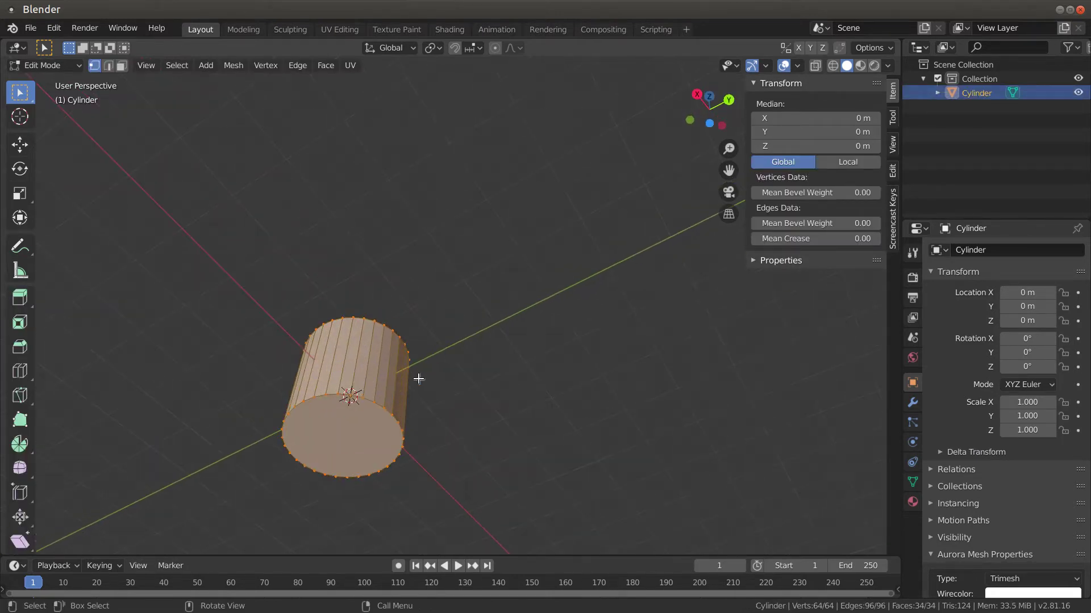
{"action": "key", "text": "3"}
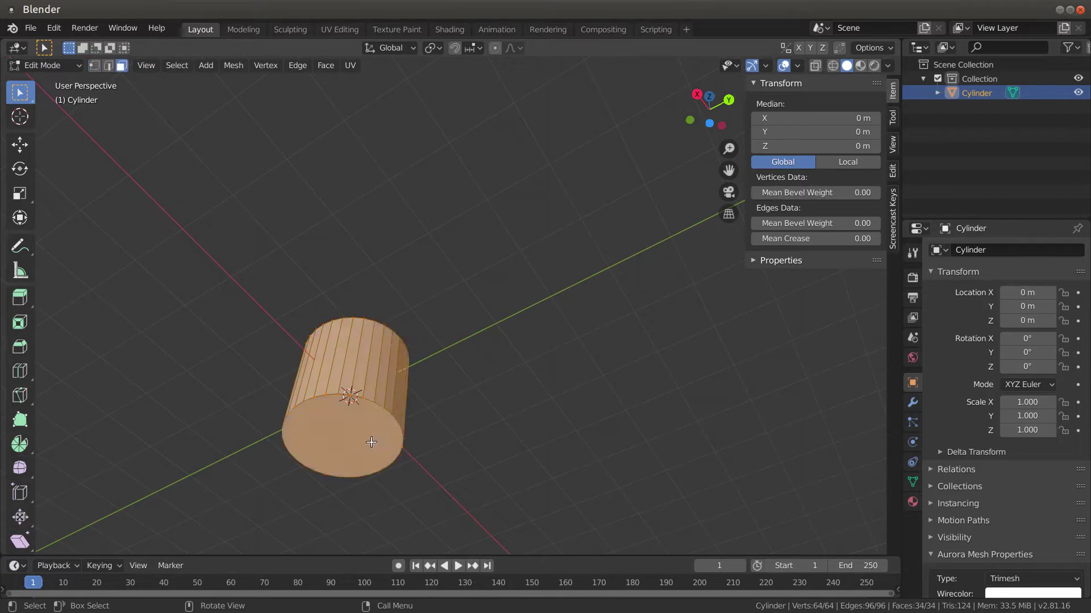
- Move the cylinder's bottom face to the ground by setting its median Z to 0 m
{"action": "left_click", "coordinate": [347, 441]}
{"action": "middle_click_drag", "start_coordinate": [546, 471], "coordinate": [507, 482]}
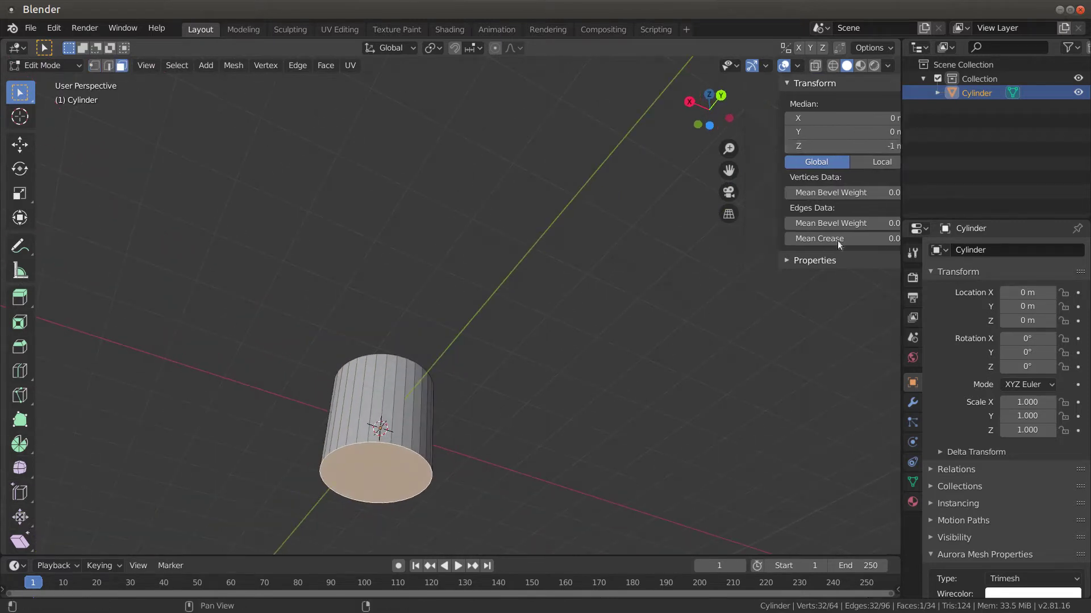
{"action": "key", "text": "n"}
{"action": "key", "text": "n"}
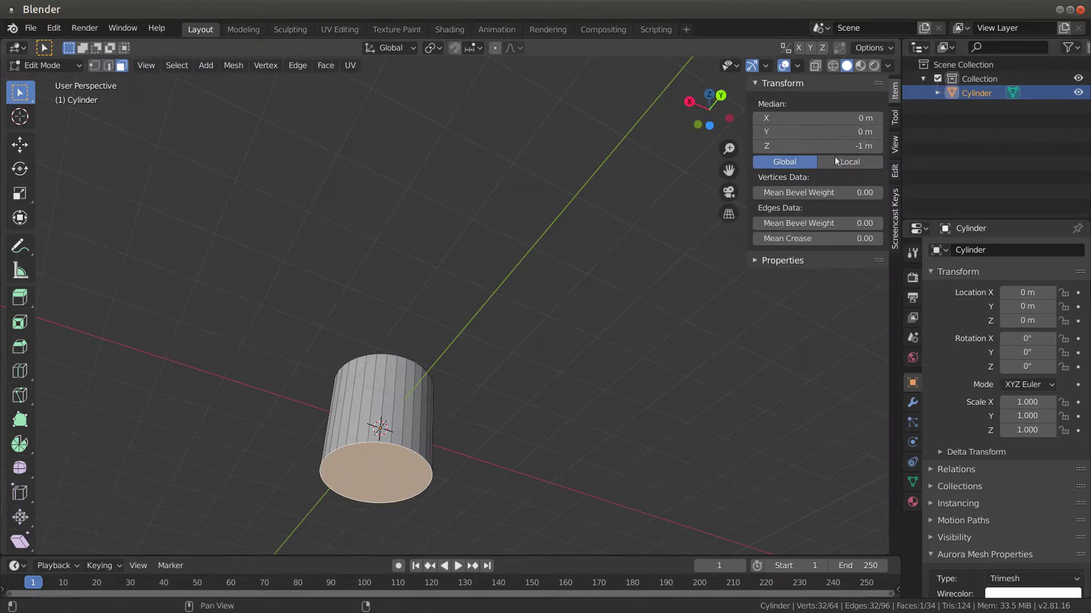
{"action": "key", "text": "n"}
{"action": "key", "text": "n"}
{"action": "key", "text": "n"}
{"action": "key", "text": "n"}
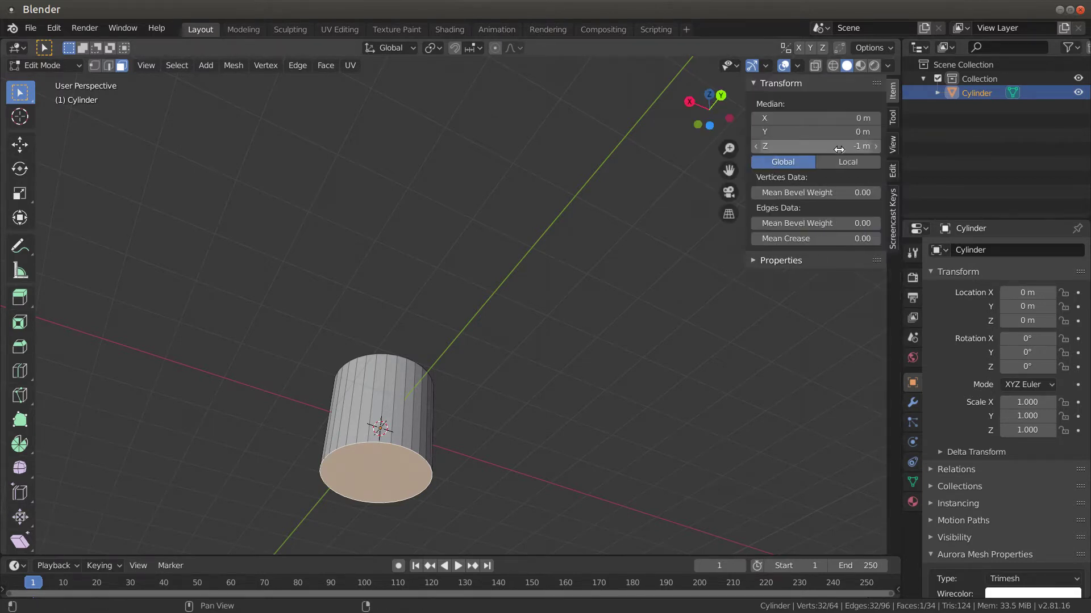
{"action": "left_click", "coordinate": [838, 146]}
{"action": "type", "text": "0"}
{"action": "key", "text": "Return"}
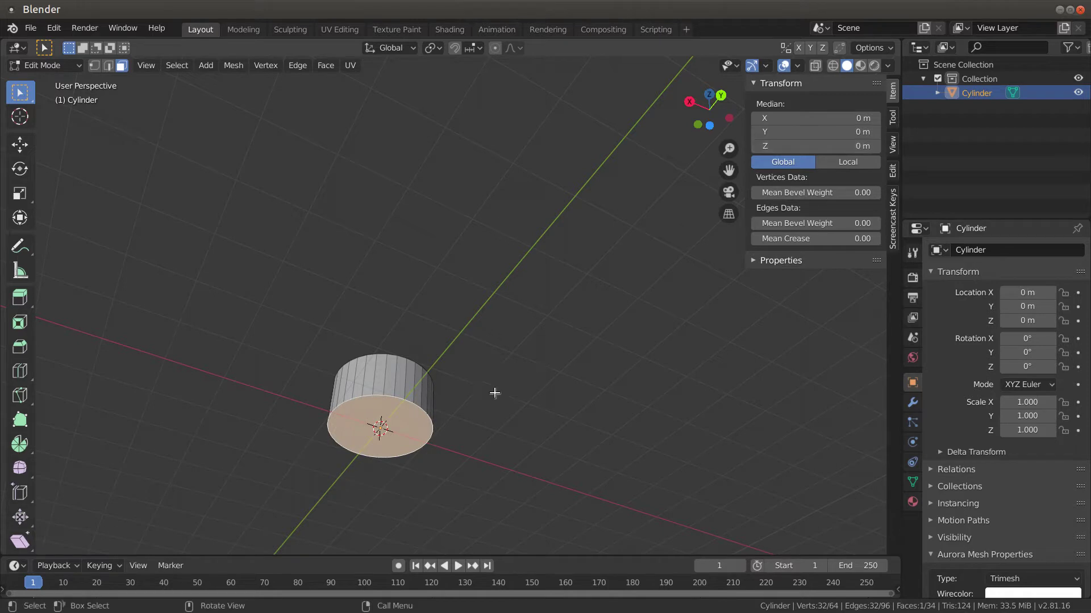
- Select the top face of the shortened cylinder
{"action": "middle_click_drag", "start_coordinate": [475, 392], "coordinate": [318, 392]}
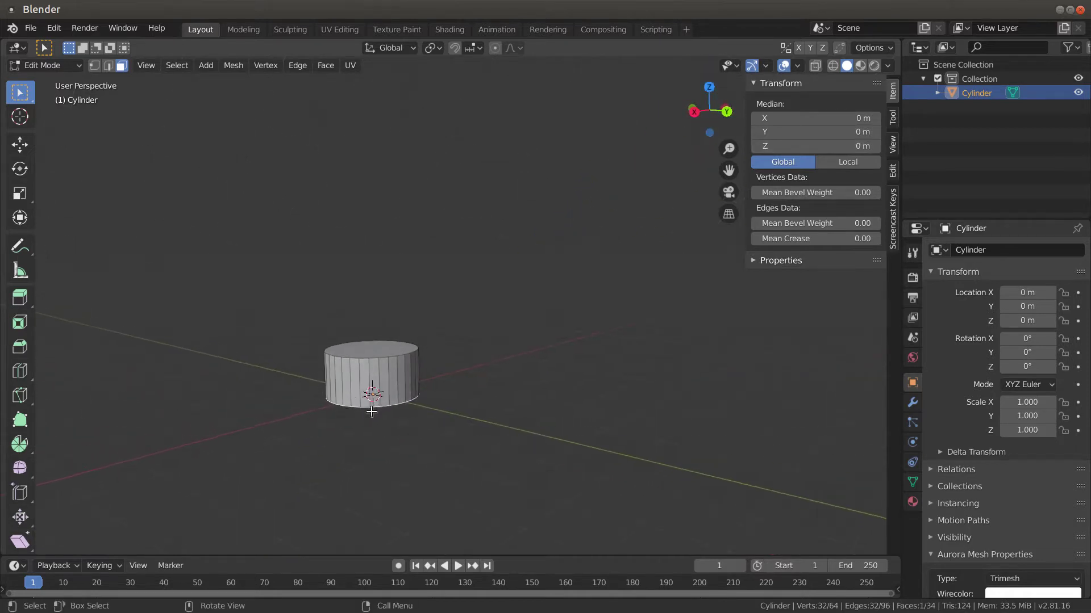
{"action": "middle_click_drag", "start_coordinate": [407, 413], "coordinate": [384, 344]}
{"action": "left_click", "coordinate": [348, 358]}
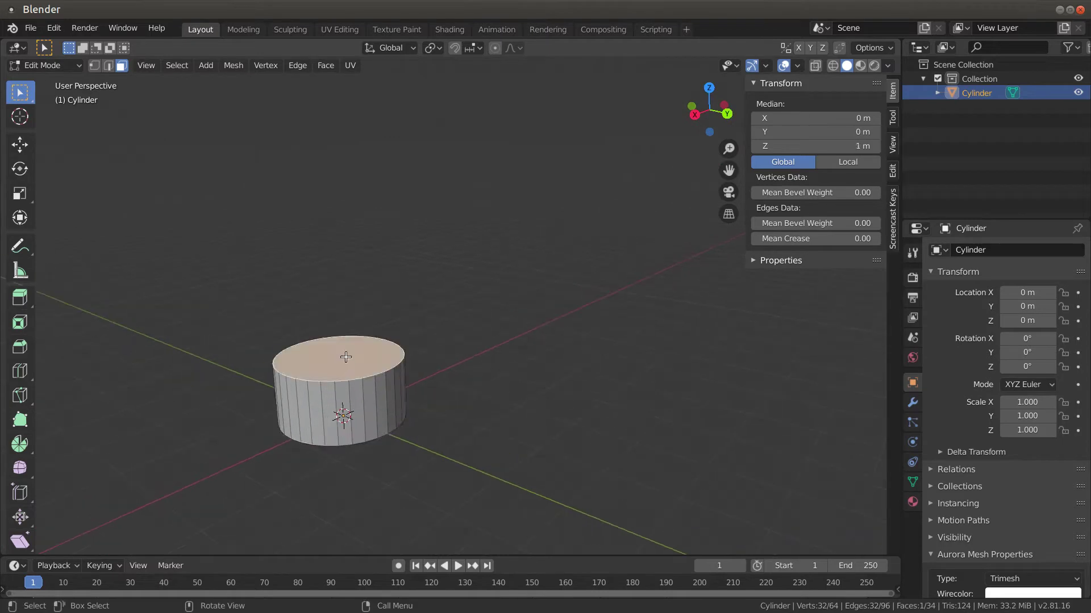
{"action": "middle_click_drag", "start_coordinate": [499, 402], "coordinate": [447, 394]}
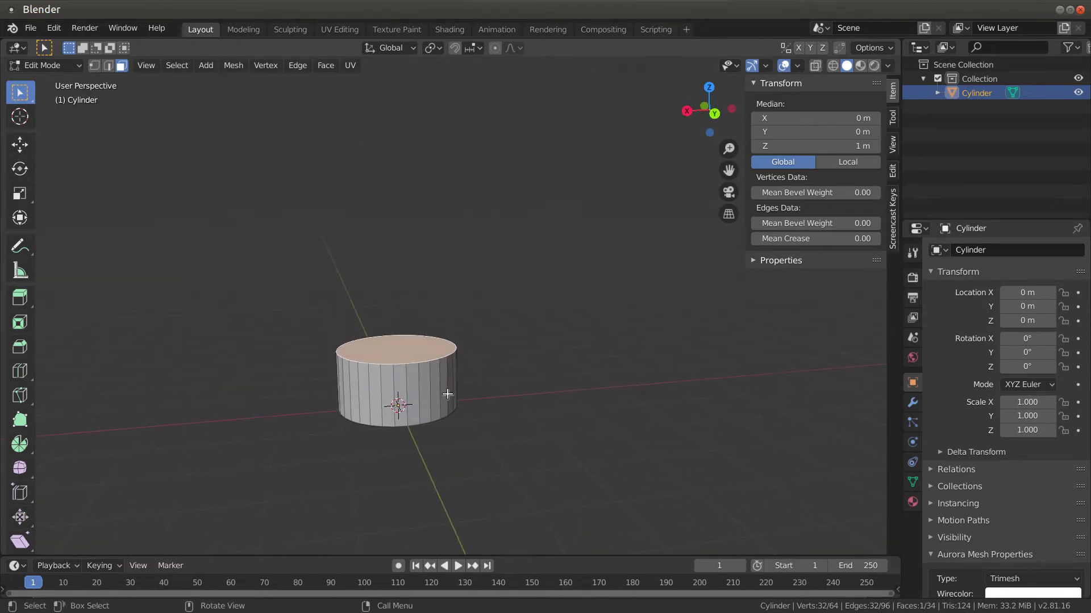
{"action": "key", "text": "i"}
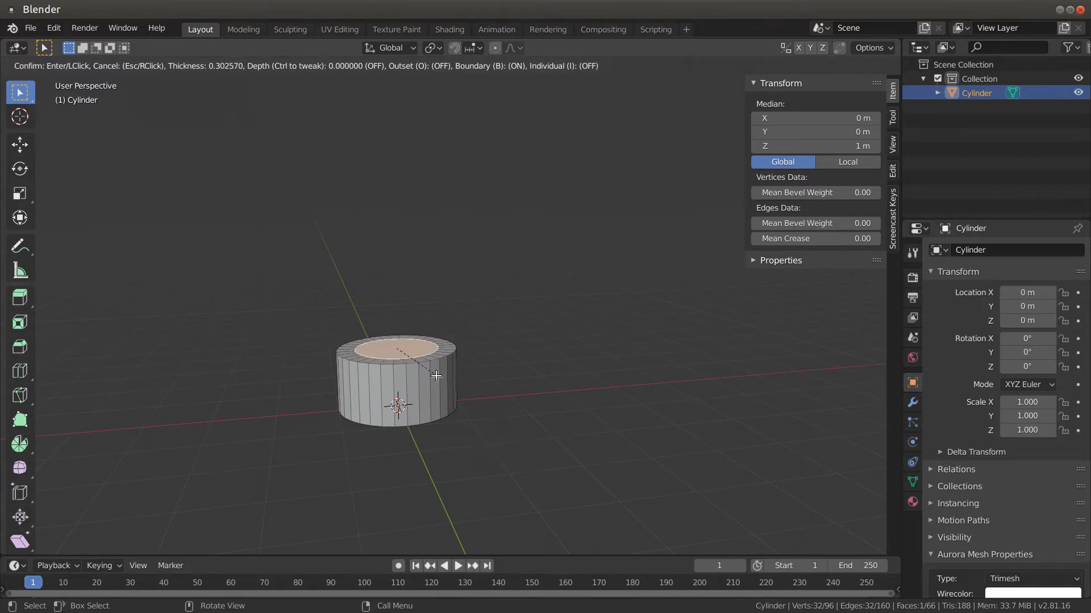
{"action": "key", "text": "Escape"}
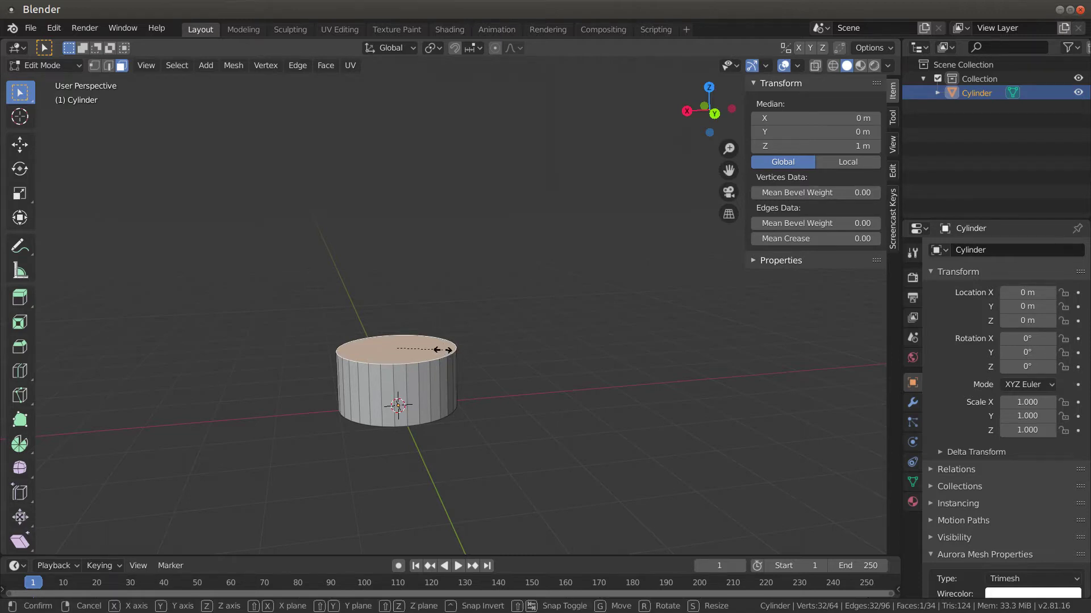
{"action": "key", "text": "s"}
{"action": "key", "text": "Escape"}
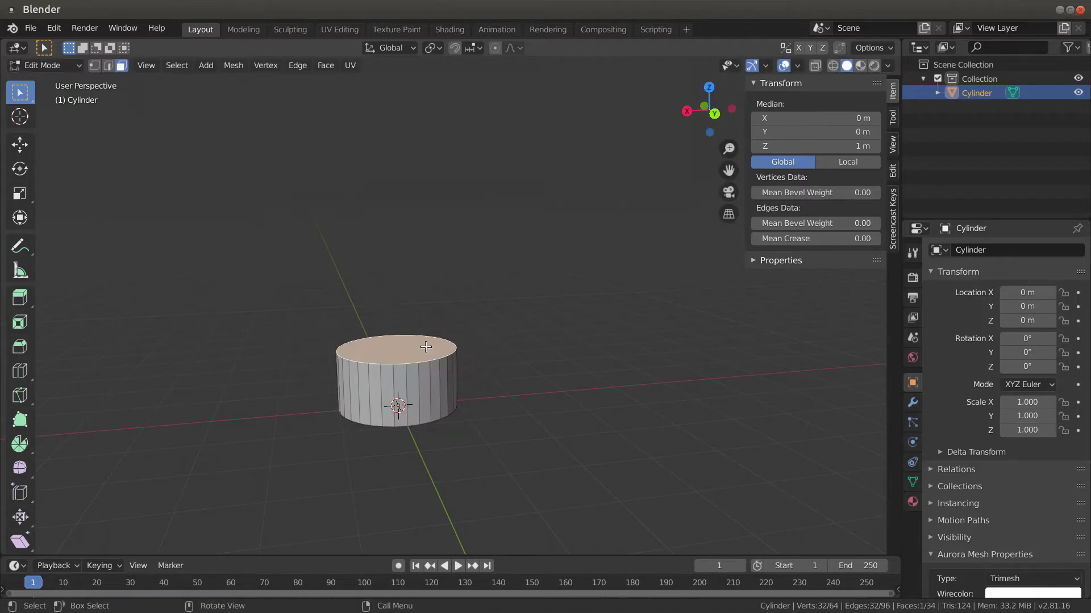
{"action": "key", "text": "s"}
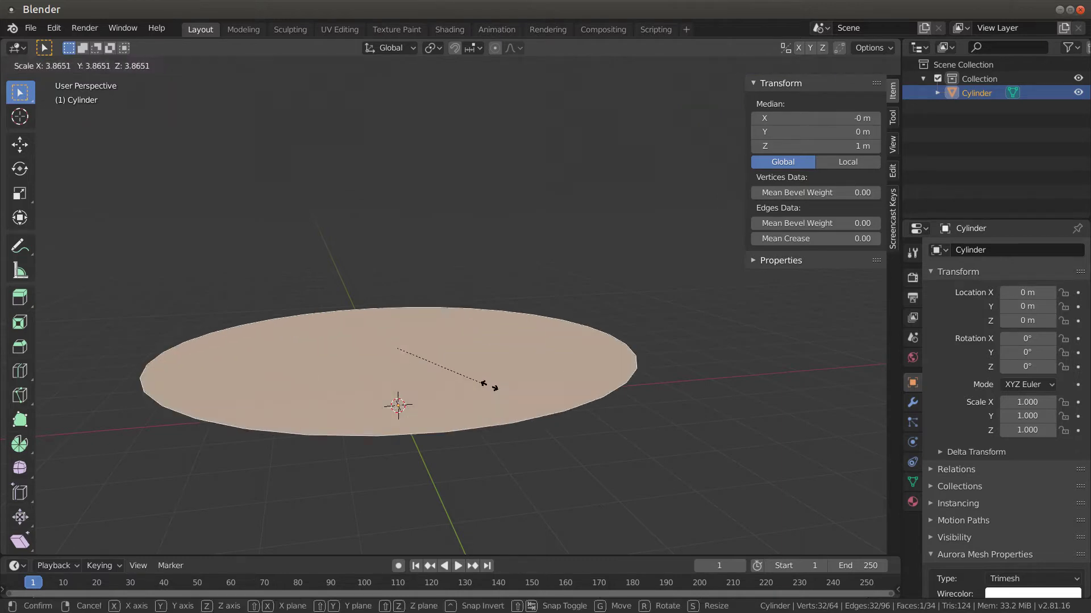
{"action": "key", "text": "Escape"}
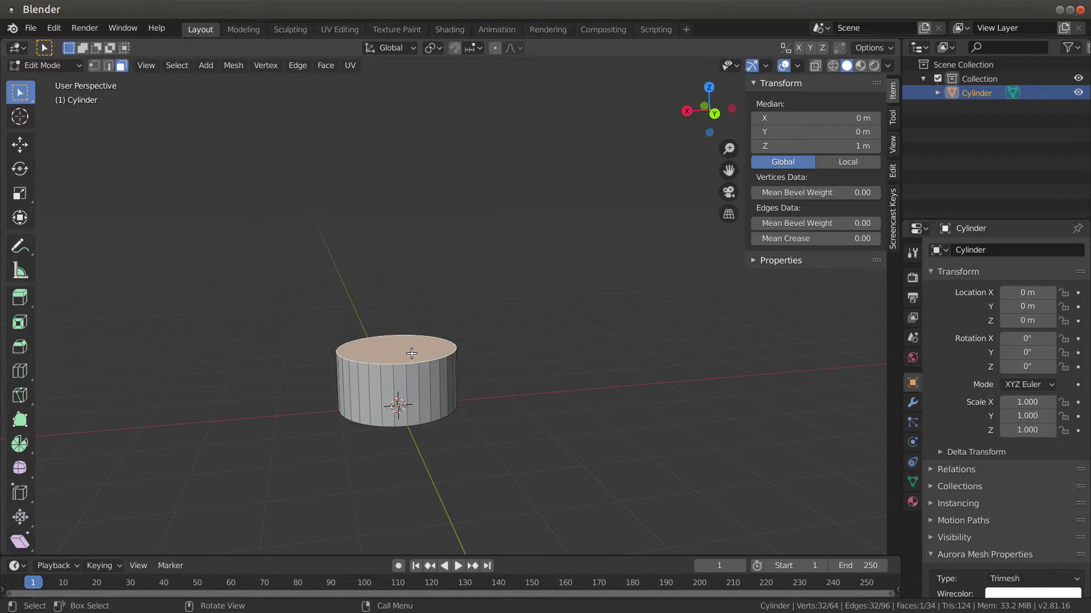
{"action": "key", "text": "i"}
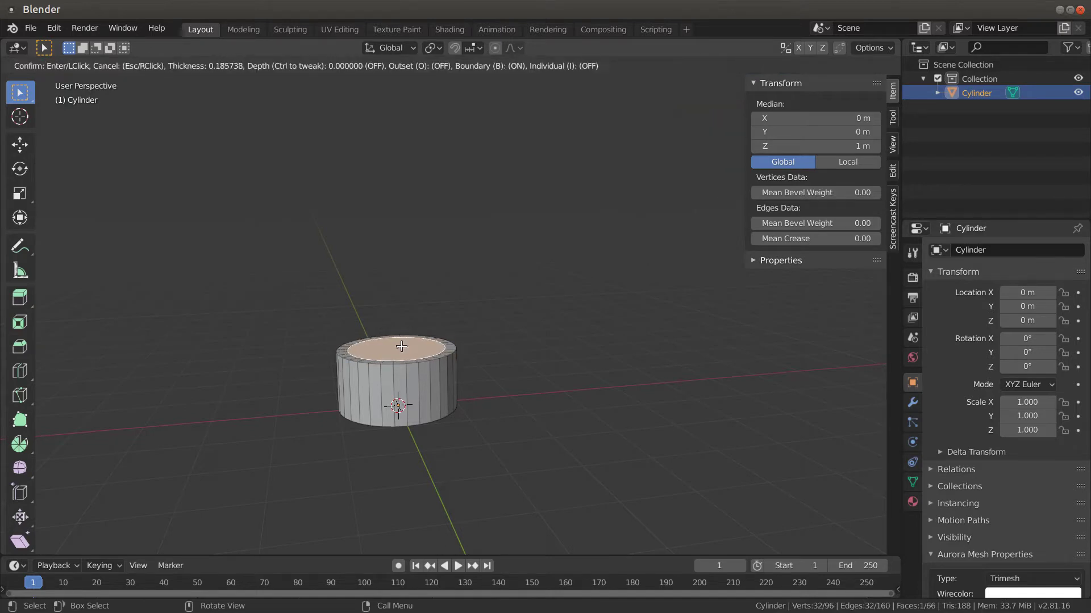
{"action": "key", "text": "Escape"}
- Inset the cylinder's top face by about 0.16 m and extrude the inner face upward about 0.18 m
{"action": "scroll", "coordinate": [427, 398], "scroll_direction": "up", "scroll_amount": 2}
{"action": "middle_click_drag", "start_coordinate": [427, 401], "coordinate": [411, 360]}
{"action": "scroll", "coordinate": [393, 307], "scroll_direction": "up", "scroll_amount": 2}
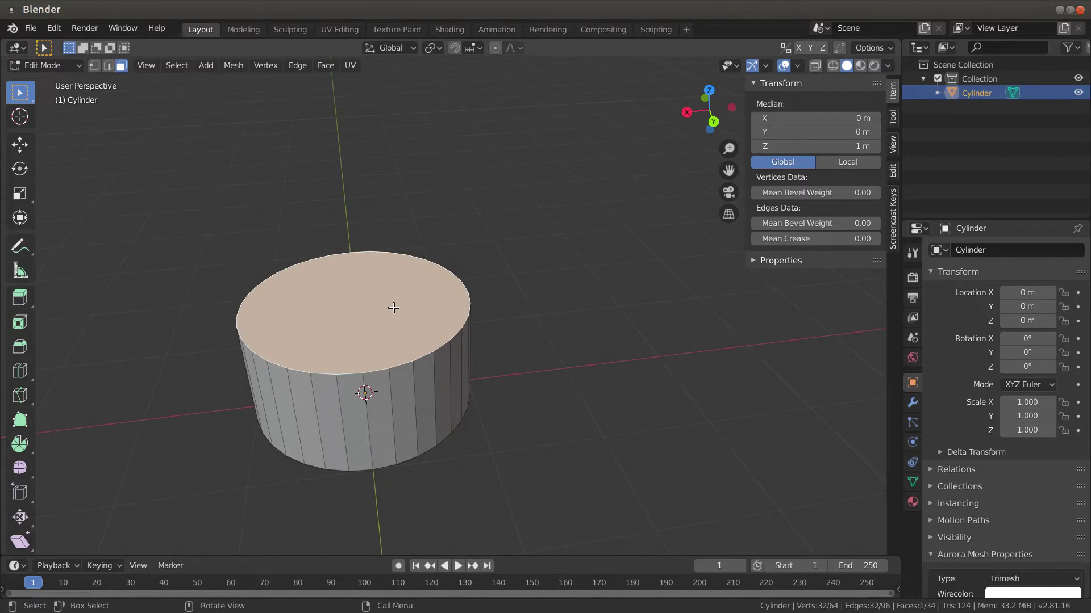
{"action": "key", "text": "i"}
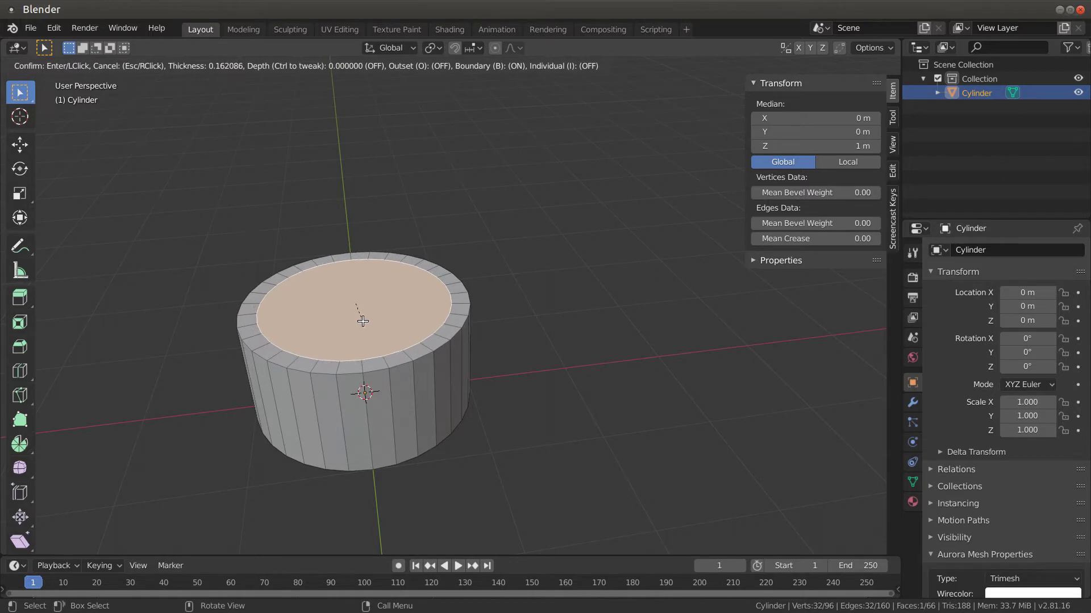
{"action": "left_click", "coordinate": [362, 321]}
{"action": "middle_click_drag", "start_coordinate": [574, 353], "coordinate": [548, 346]}
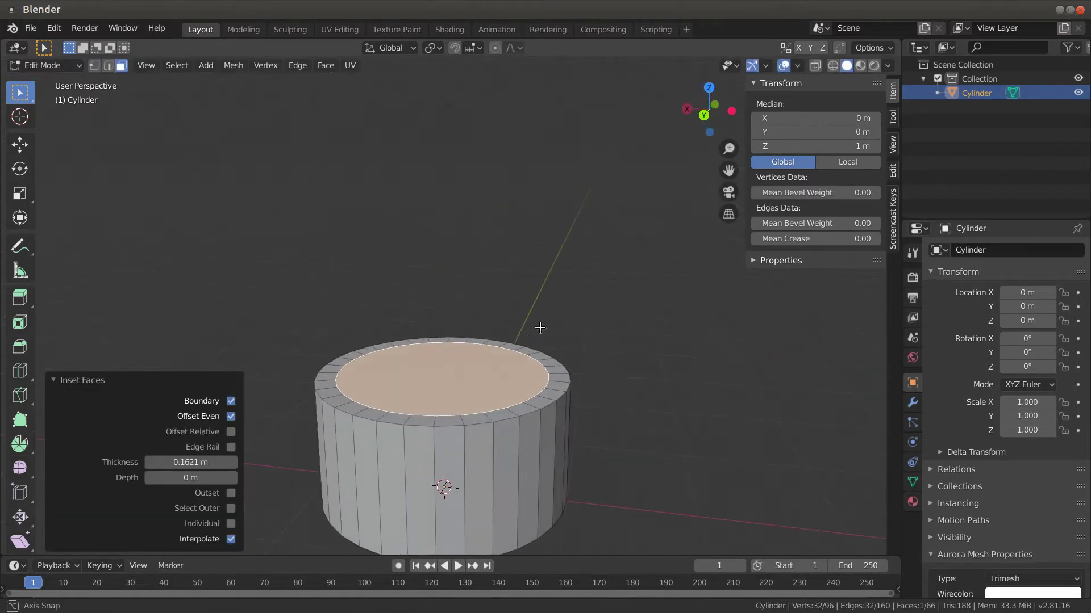
{"action": "key", "text": "e"}
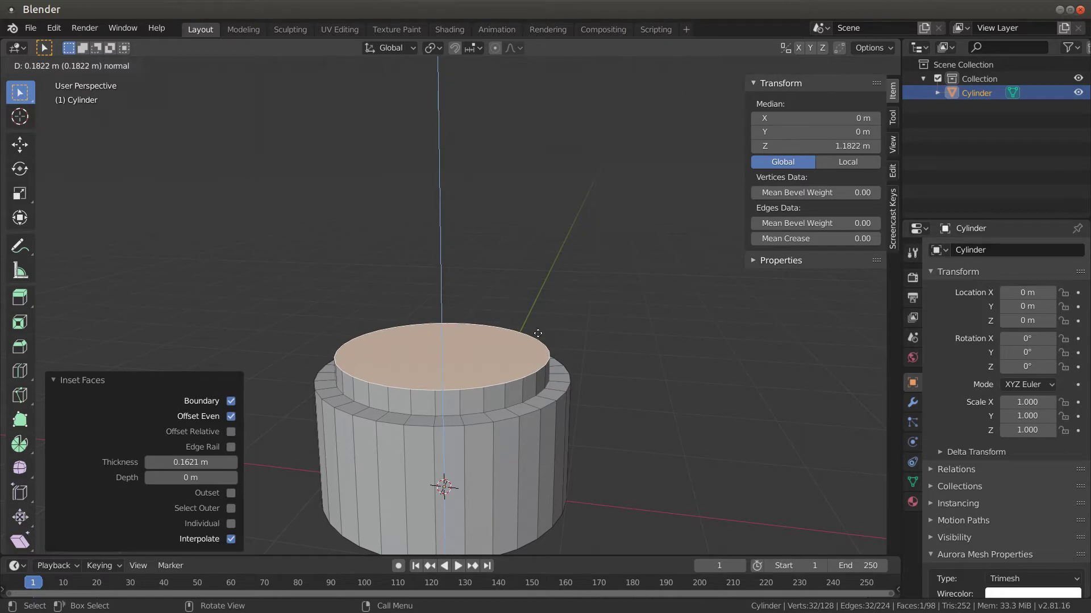
{"action": "left_click", "coordinate": [538, 333]}
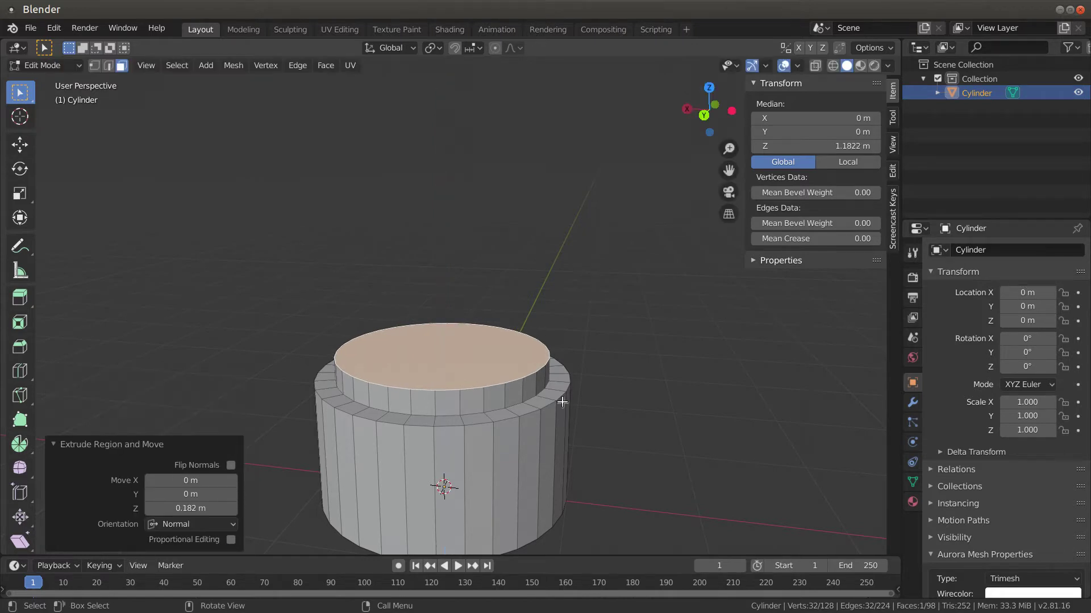
- Inset the raised top face by about 0.15 m and extrude it upward about 1.9 m to form the column shaft
{"action": "key", "text": "i"}
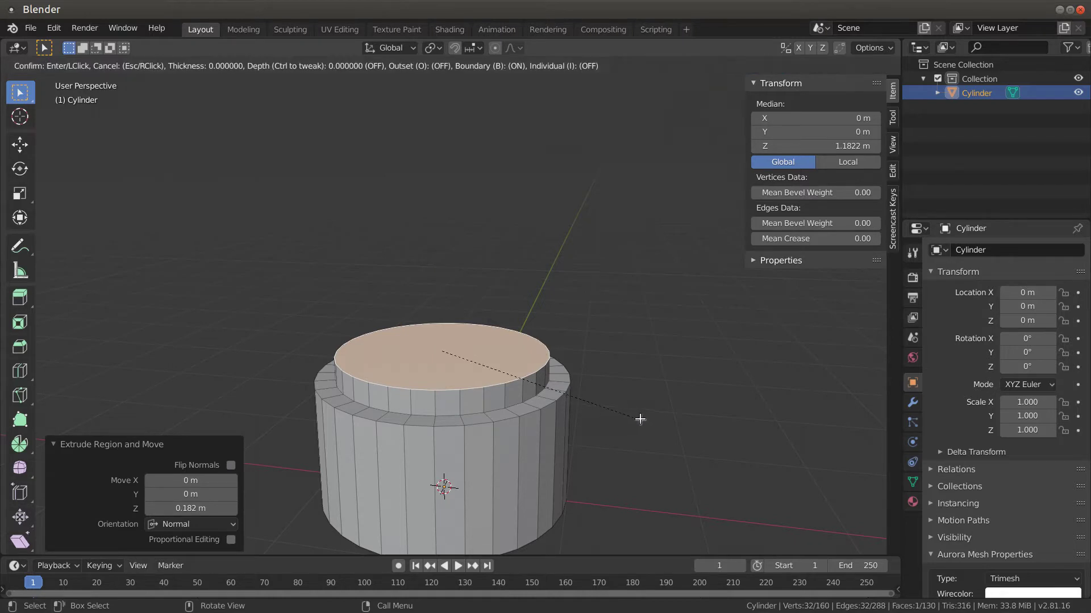
{"action": "left_click", "coordinate": [623, 409]}
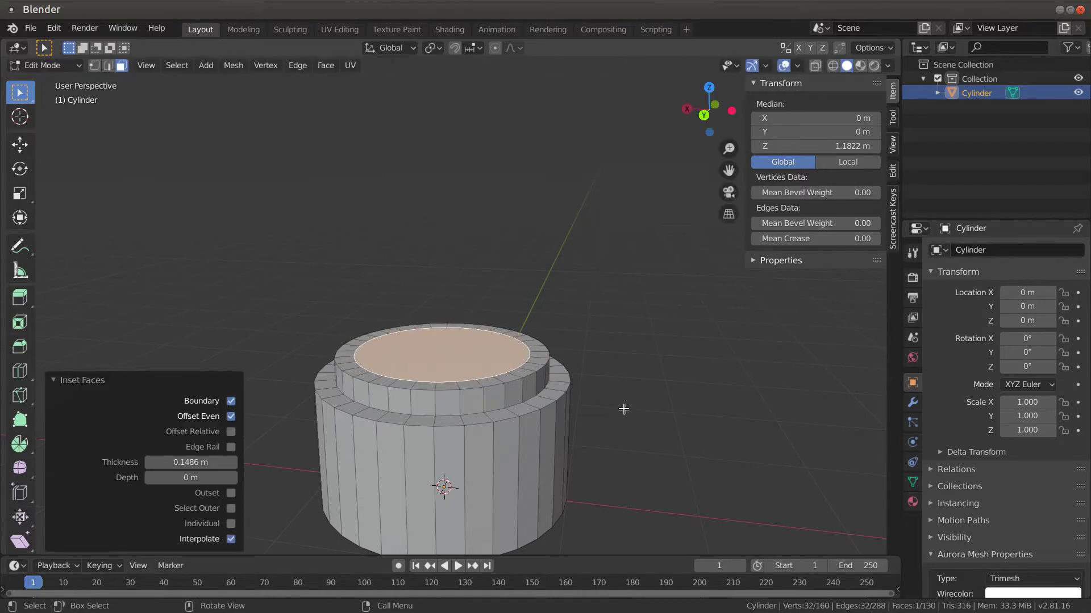
{"action": "key", "text": "e"}
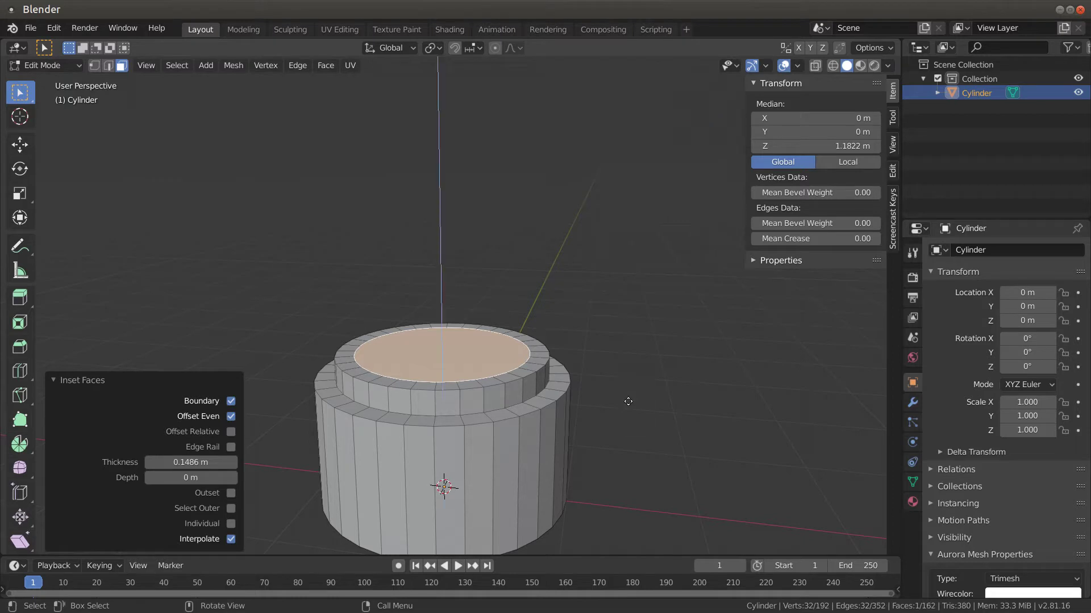
{"action": "left_click", "coordinate": [618, 147]}
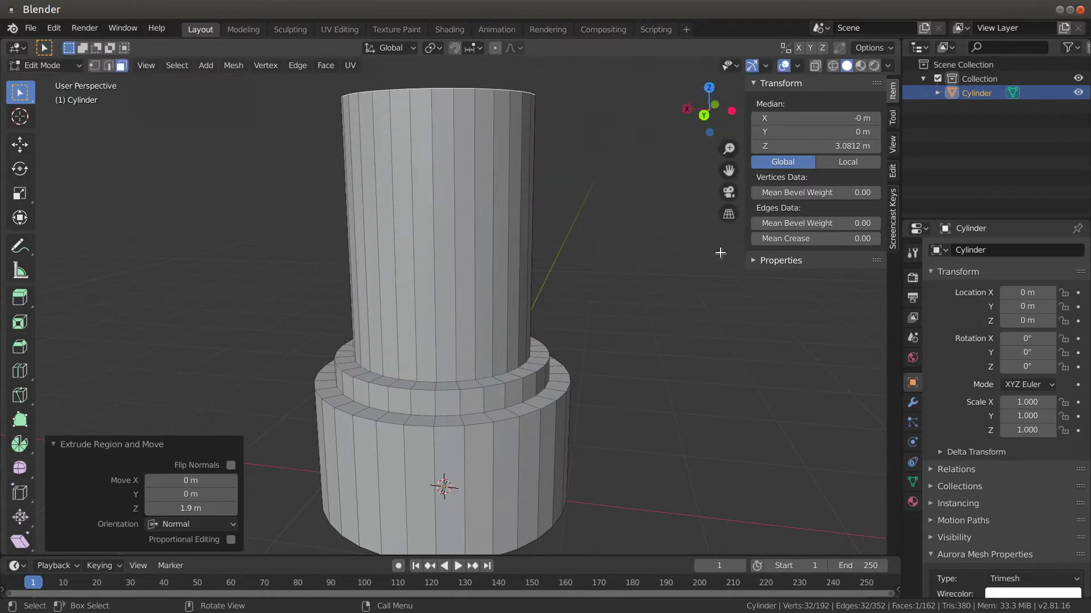
- Set the median Z of the shaft's top face to 3 m
{"action": "left_click", "coordinate": [832, 145]}
{"action": "type", "text": "3"}
{"action": "key", "text": "Return"}
{"action": "middle_click_drag", "start_coordinate": [560, 231], "coordinate": [558, 350]}
{"action": "scroll", "coordinate": [574, 216], "scroll_direction": "down", "scroll_amount": 4}
{"action": "scroll", "coordinate": [557, 351], "scroll_direction": "up", "scroll_amount": 2}
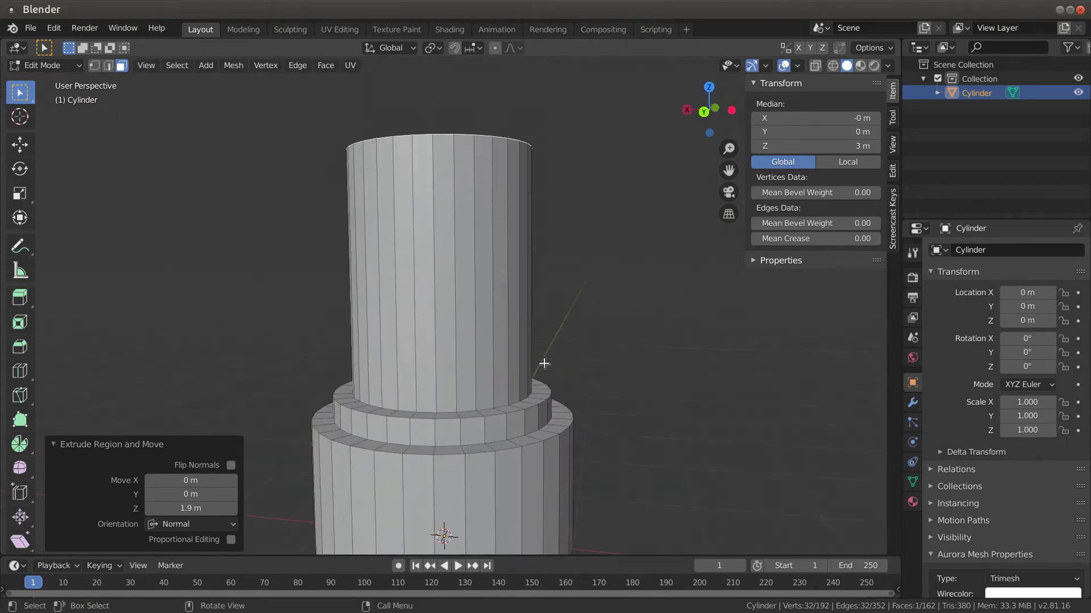
{"action": "scroll", "coordinate": [584, 415], "scroll_direction": "down", "scroll_amount": 1}
{"action": "mouse_move", "coordinate": [584, 415]}
{"action": "middle_mouse_down"}
{"action": "mouse_move", "coordinate": [557, 397]}
{"action": "mouse_move", "coordinate": [567, 419]}
{"action": "mouse_move", "coordinate": [583, 407]}
{"action": "middle_mouse_up"}
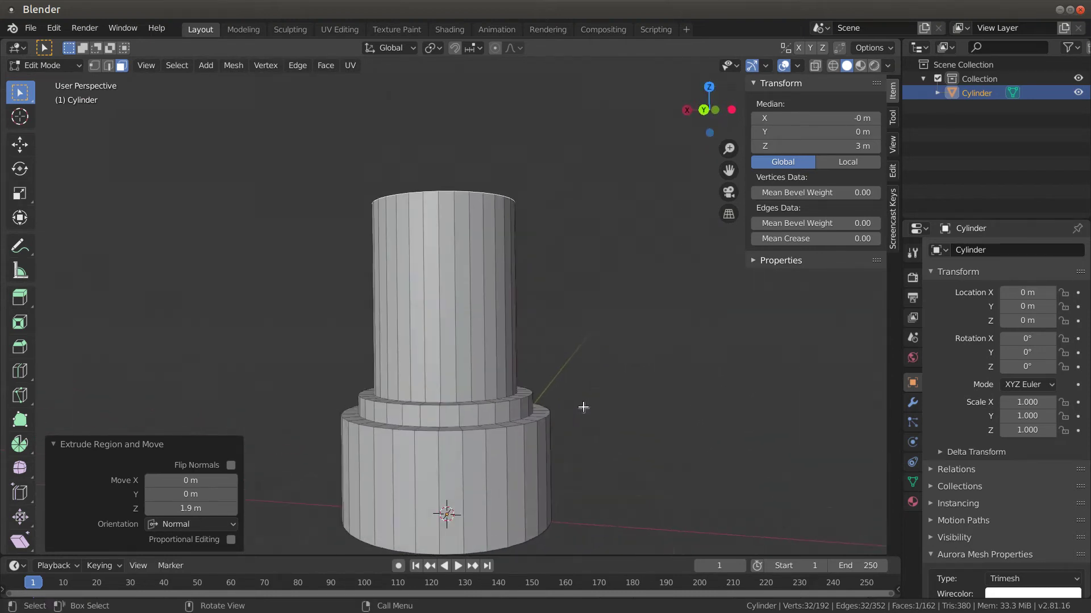
- Select all vertical edges of the bottom base block in front wireframe view and subdivide them with 1 cut
{"action": "key", "text": "KP_3"}
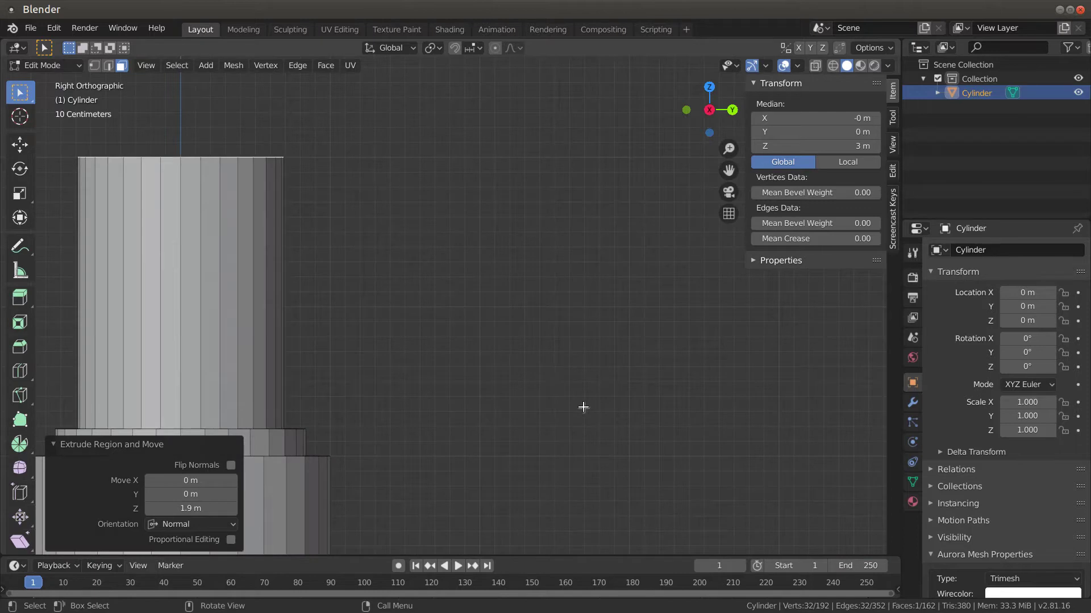
{"action": "key", "text": "KP_1"}
{"action": "middle_click_drag", "start_coordinate": [592, 460], "coordinate": [523, 391], "text": "shift"}
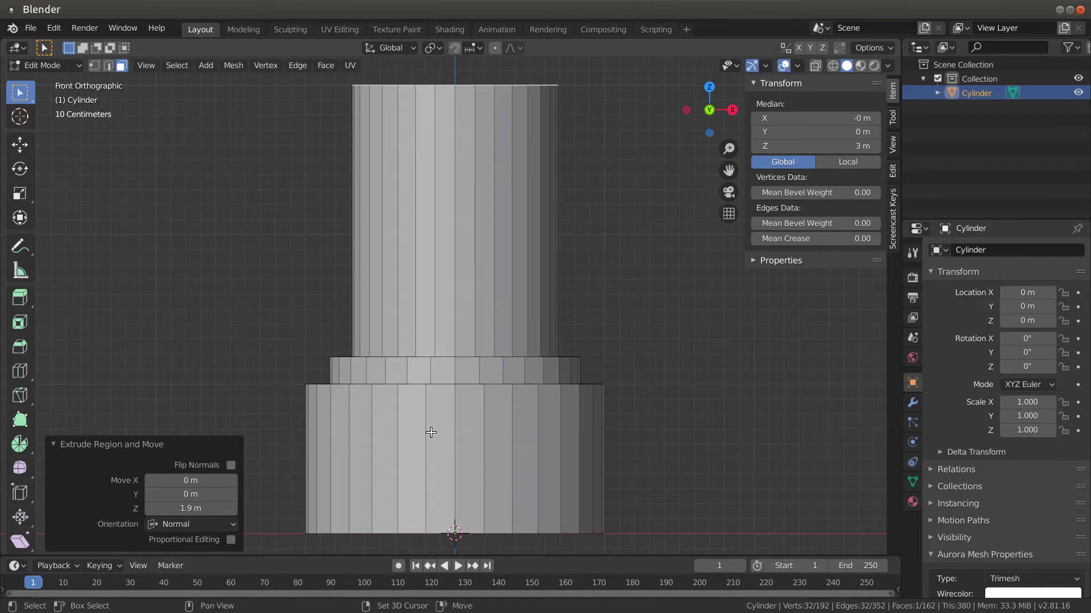
{"action": "key", "text": "alt+z"}
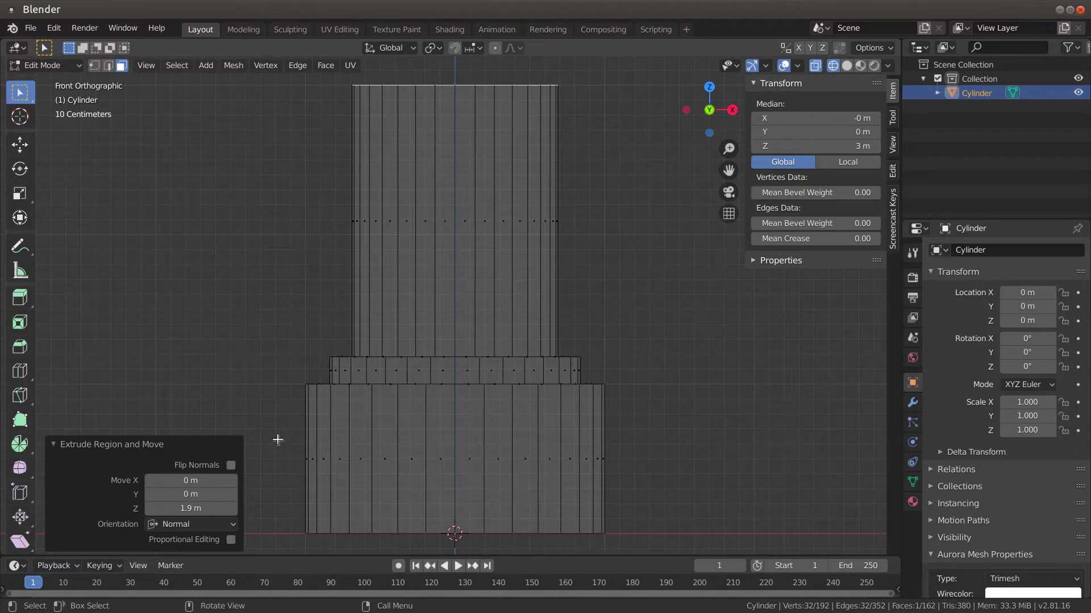
{"action": "key", "text": "2"}
{"action": "left_click_drag", "start_coordinate": [277, 440], "coordinate": [635, 481]}
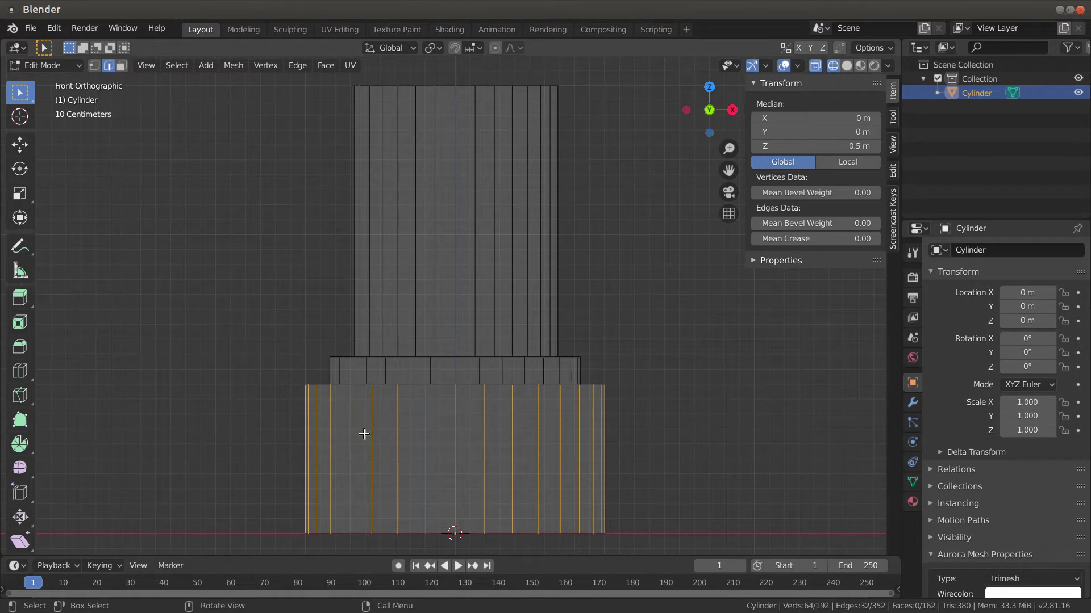
{"action": "right_click", "coordinate": [272, 403]}
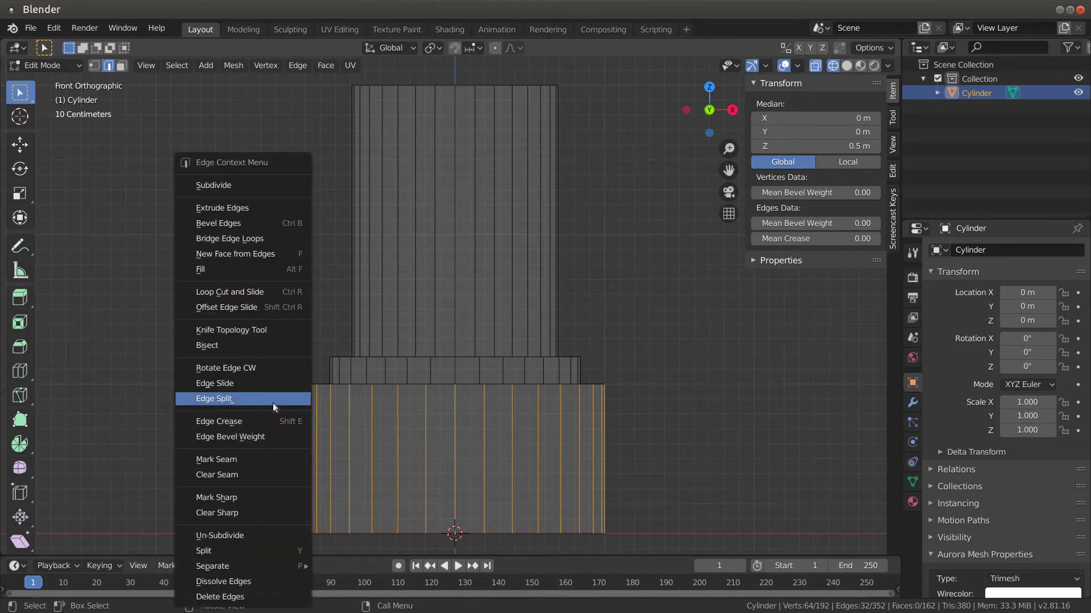
{"action": "left_click", "coordinate": [262, 181]}
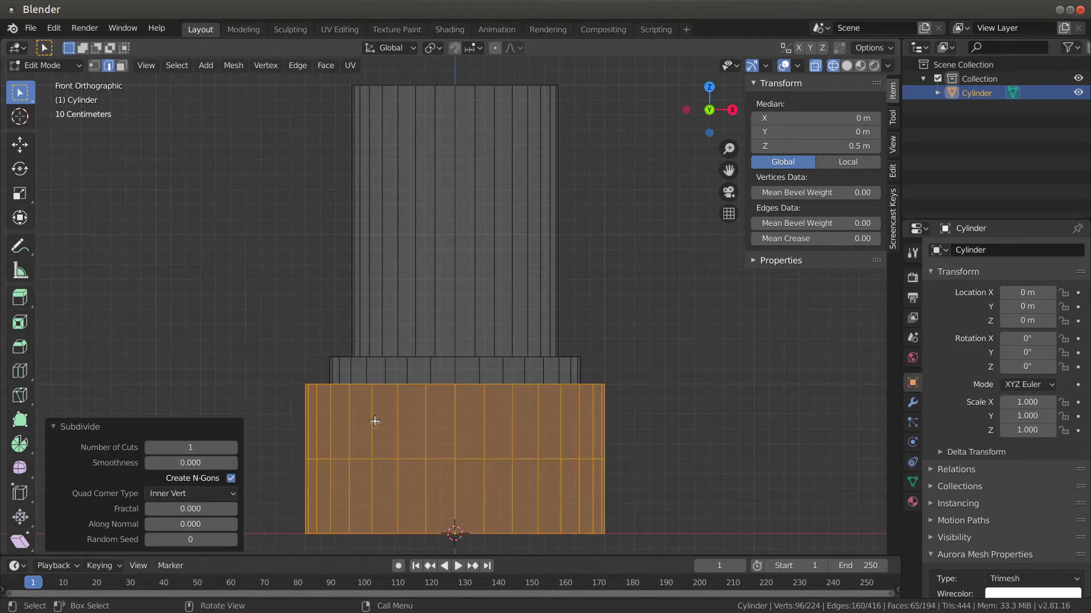
- Subdivide the vertical edges in the upper half of the bottom base block once
{"action": "left_click", "coordinate": [295, 435]}
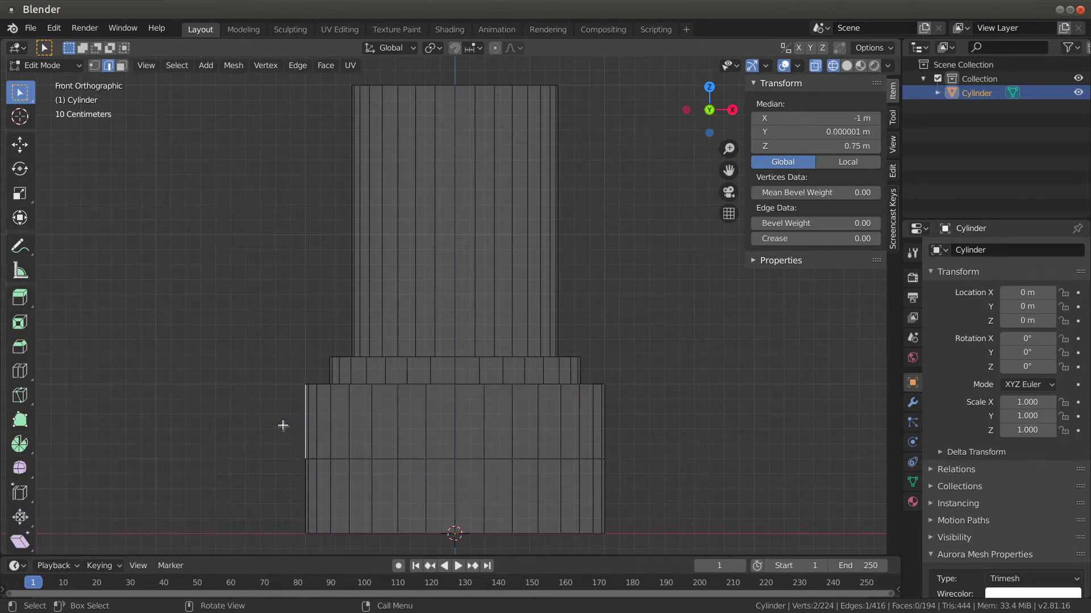
{"action": "left_click_drag", "start_coordinate": [283, 424], "coordinate": [616, 425]}
{"action": "right_click", "coordinate": [628, 411]}
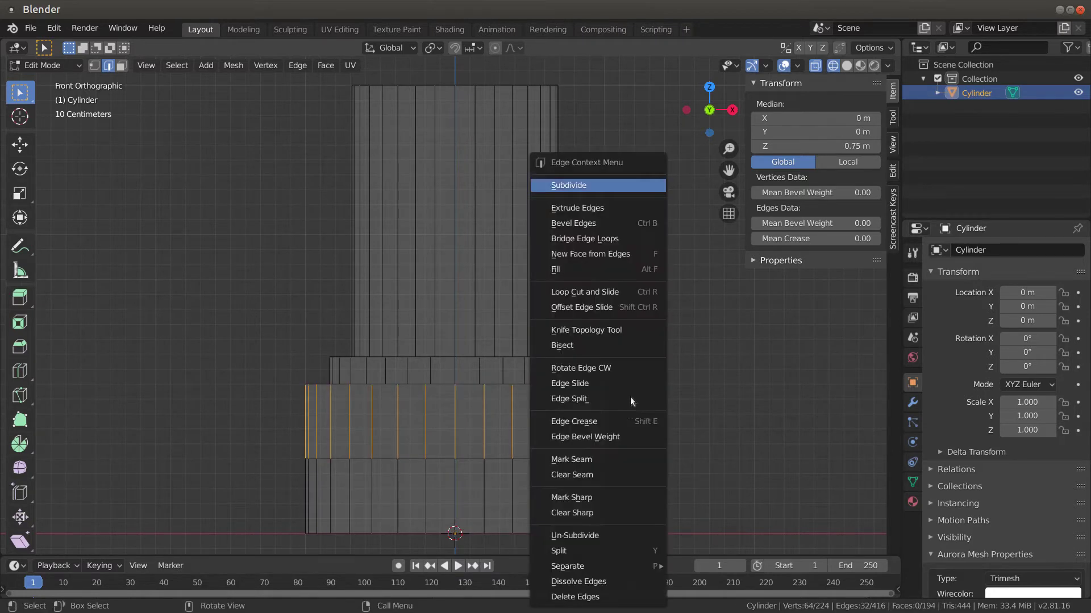
{"action": "left_click", "coordinate": [618, 186]}
- Subdivide the vertical edges in the lower half of the bottom base block once
{"action": "left_click", "coordinate": [293, 499]}
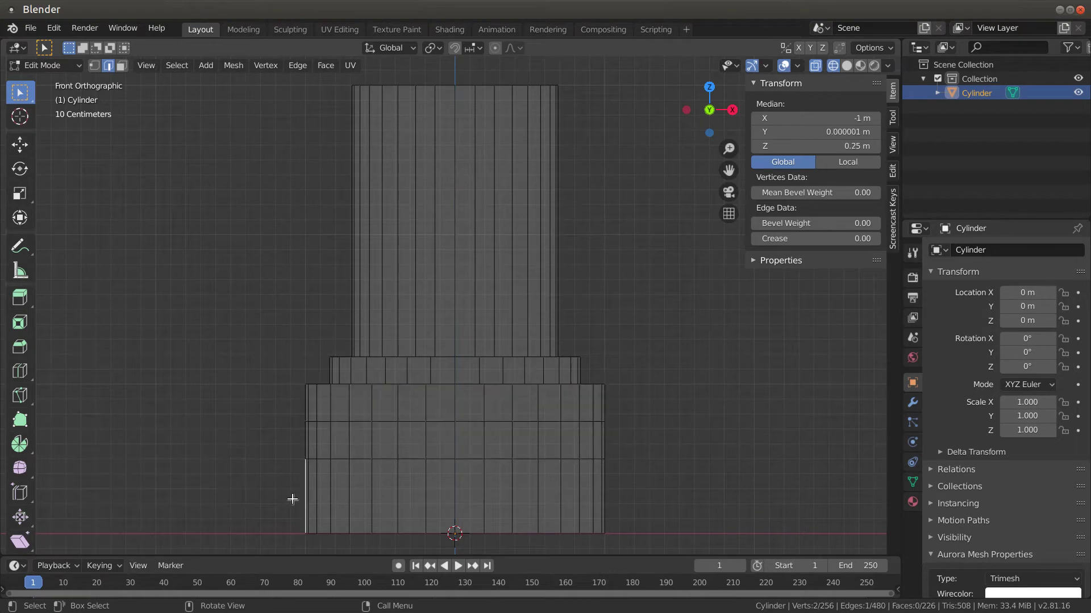
{"action": "left_click_drag", "start_coordinate": [290, 499], "coordinate": [683, 499]}
{"action": "right_click", "coordinate": [686, 487]}
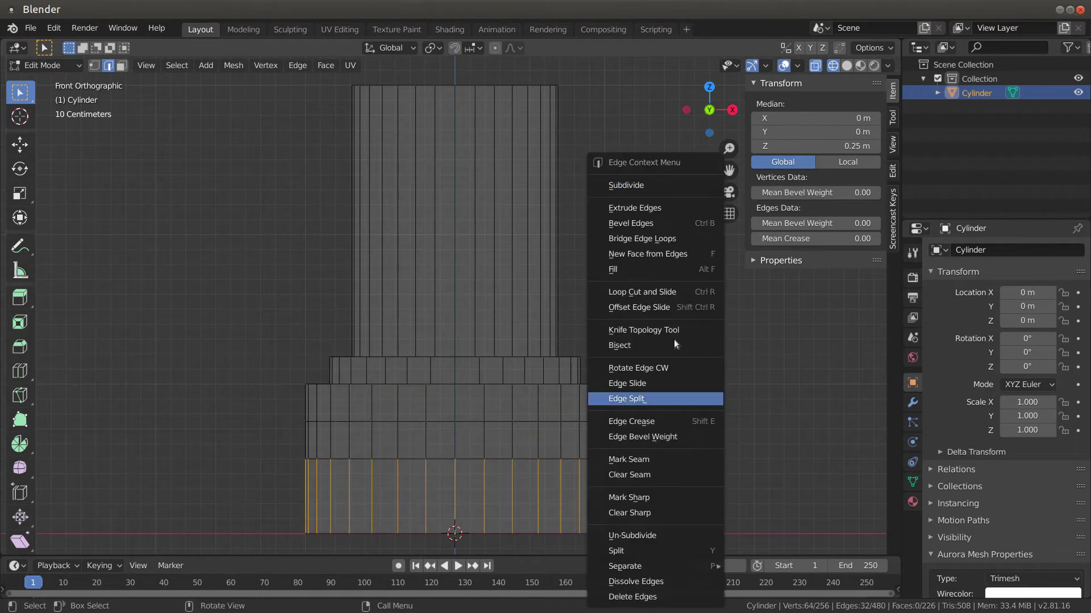
{"action": "left_click", "coordinate": [624, 185]}
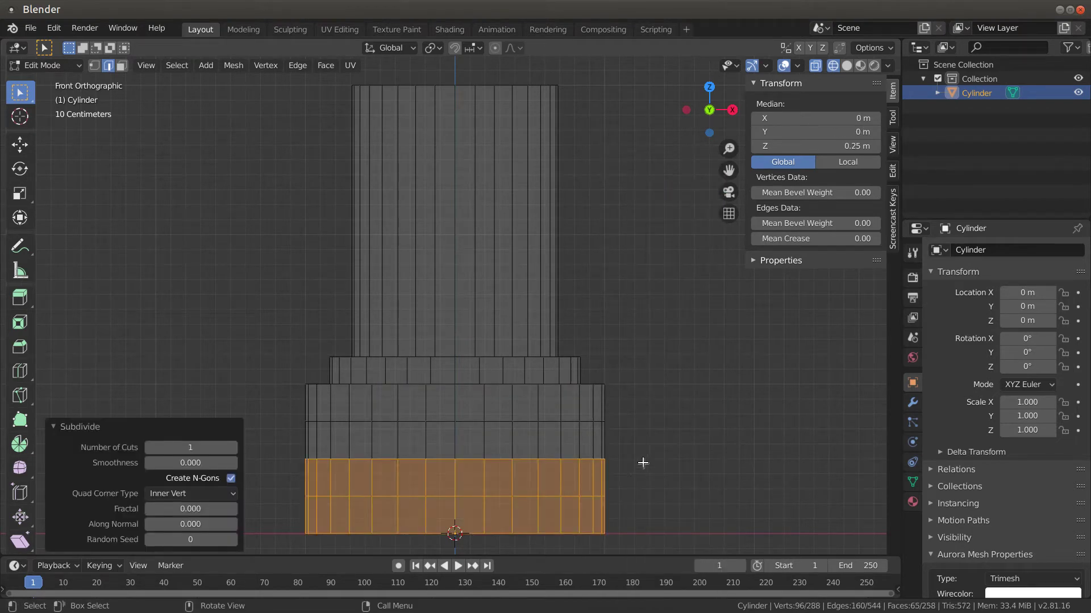
{"action": "left_click", "coordinate": [642, 462]}
{"action": "left_click", "coordinate": [629, 493]}
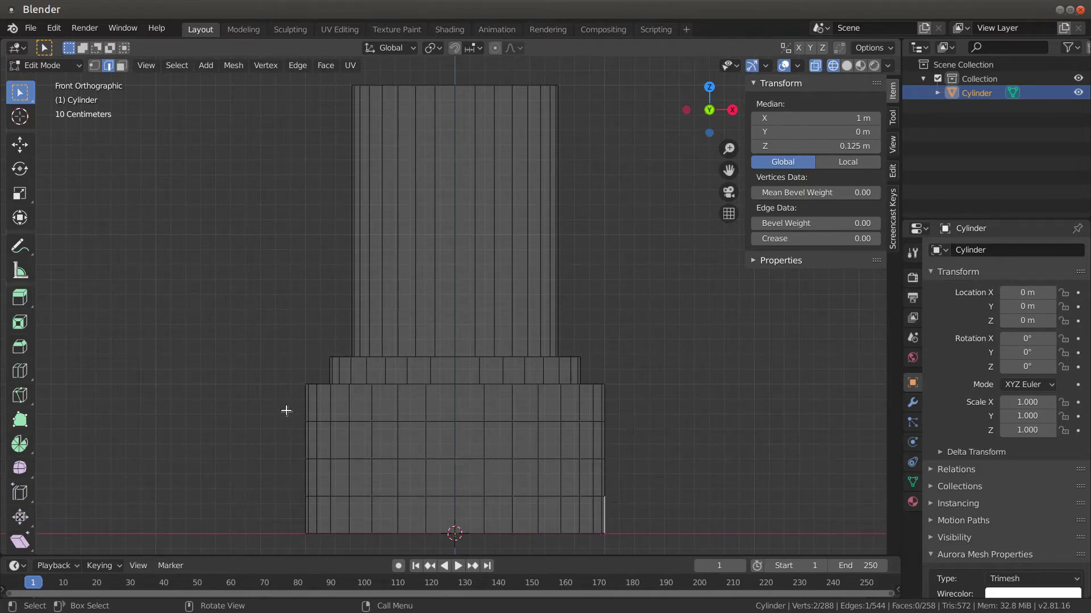
- Scale the base block's middle horizontal edge loop inward to about 0.941
{"action": "left_click_drag", "start_coordinate": [275, 441], "coordinate": [637, 479]}
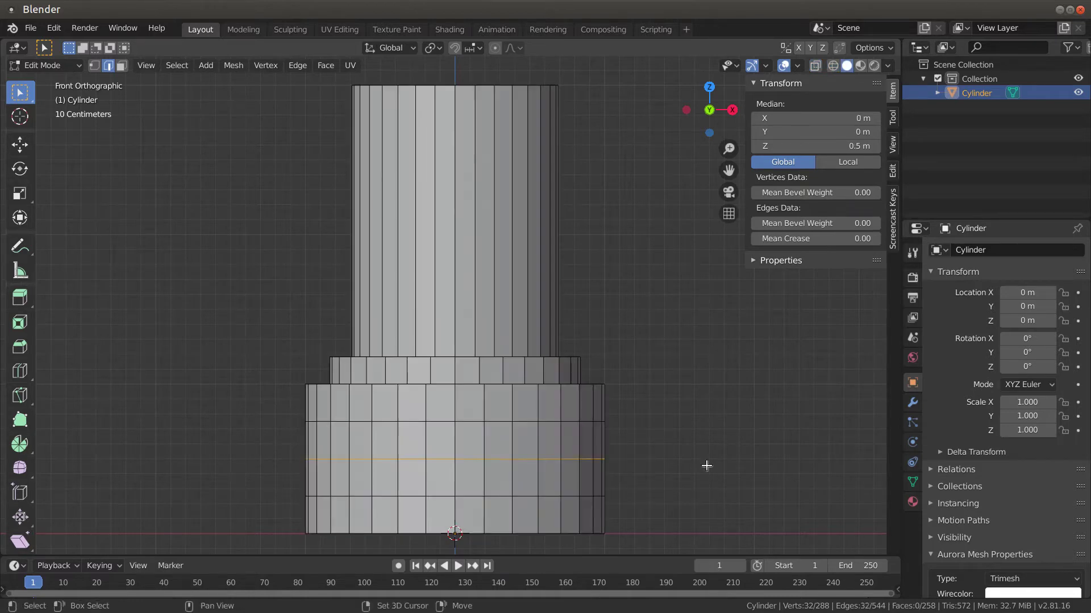
{"action": "key", "text": "shift+z"}
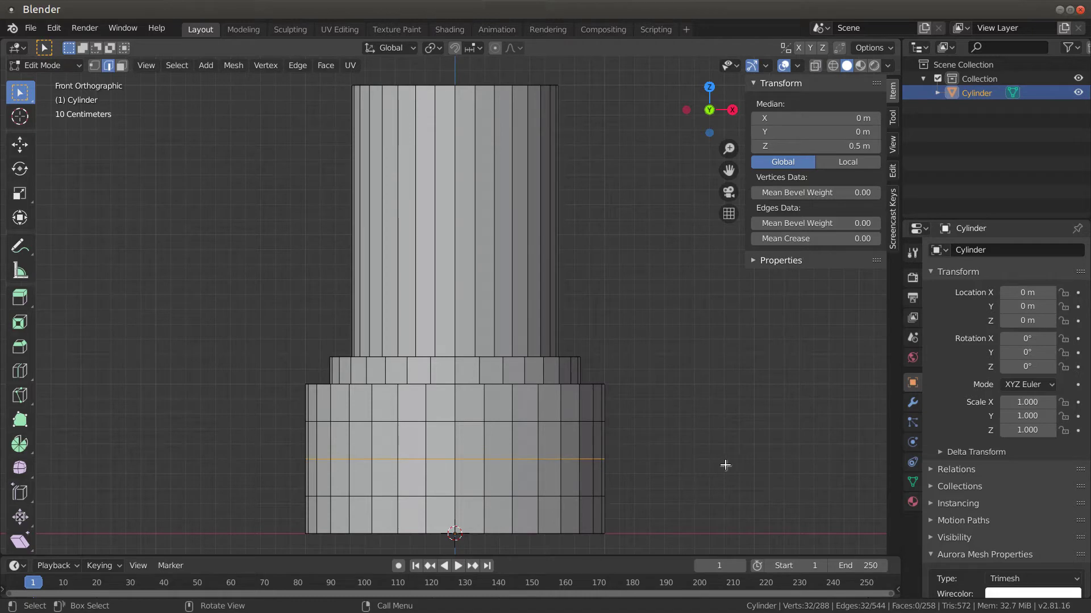
{"action": "key", "text": "s"}
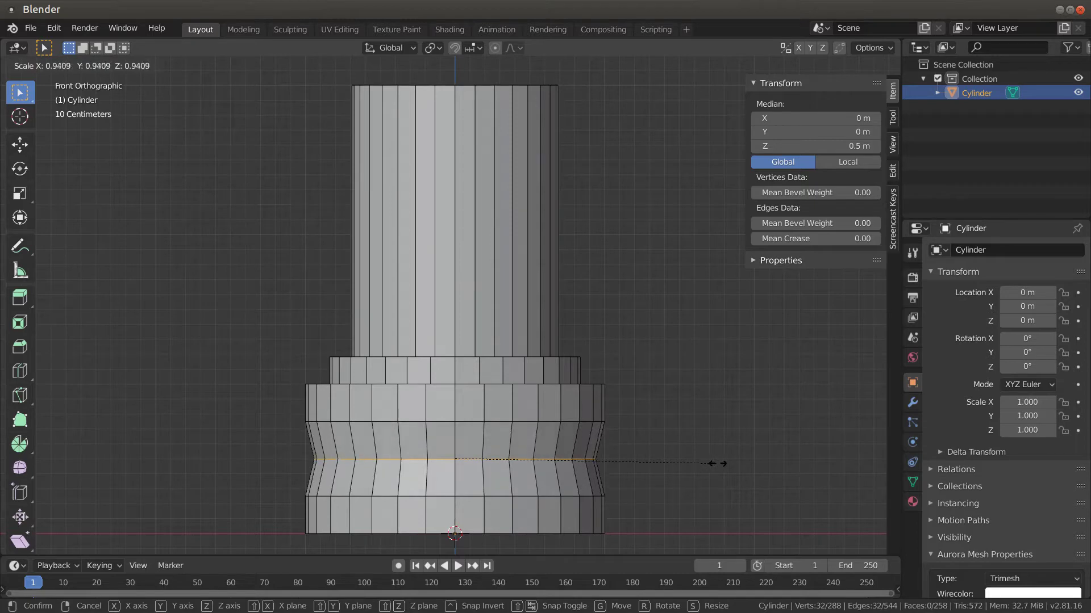
{"action": "left_click", "coordinate": [714, 464]}
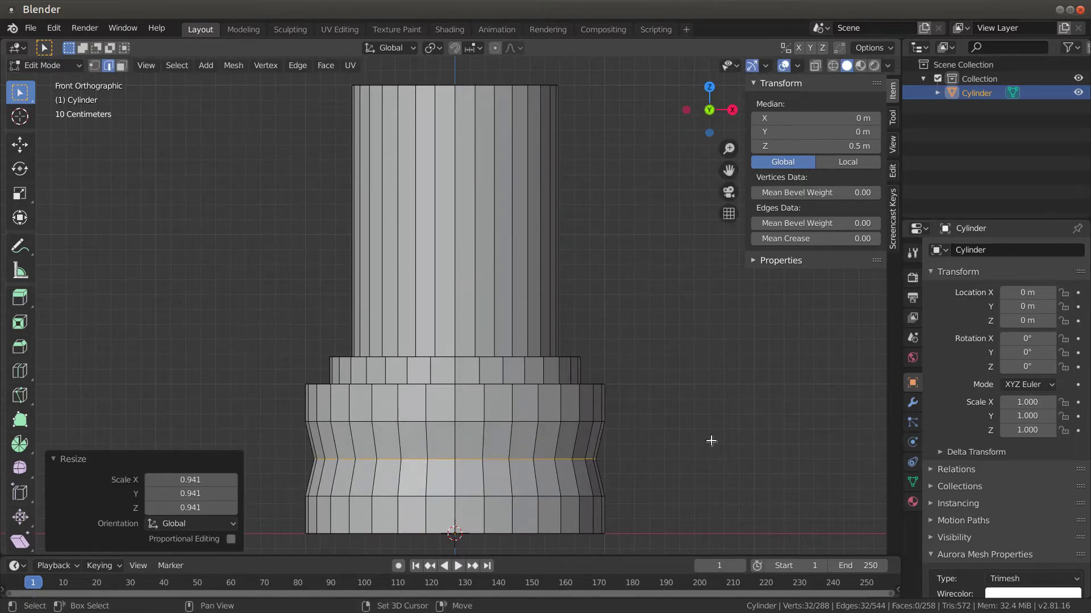
- Subdivide the slanted edges directly above and below the narrowed middle loop once, and clear the selection
{"action": "key", "text": "alt+z"}
{"action": "key", "text": "b"}
{"action": "left_click_drag", "start_coordinate": [589, 439], "coordinate": [263, 438]}
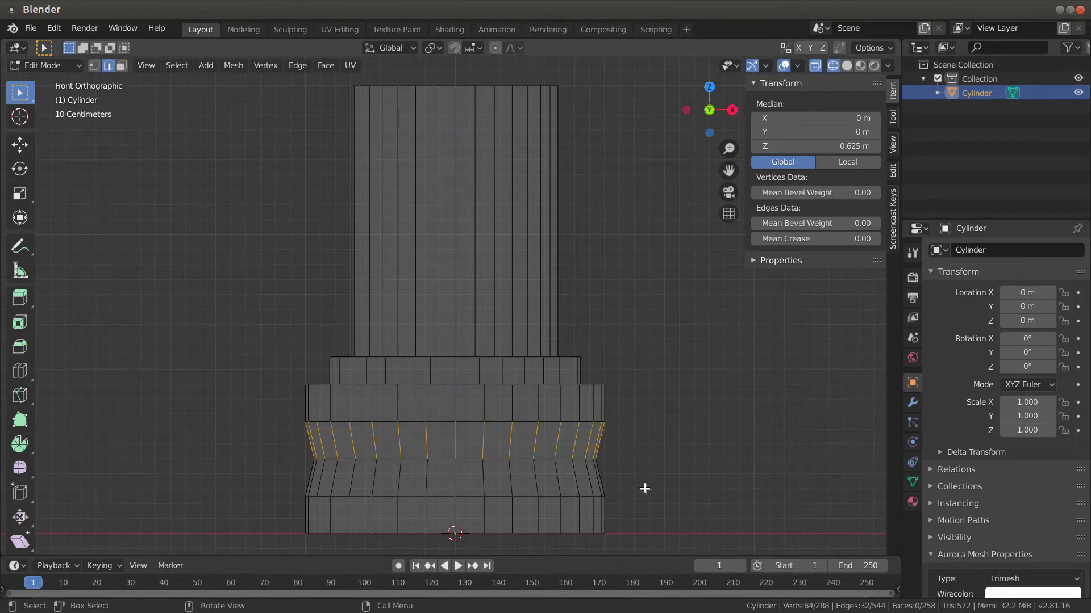
{"action": "key", "text": "b"}
{"action": "left_click_drag", "start_coordinate": [630, 481], "coordinate": [302, 476]}
{"action": "right_click", "coordinate": [649, 421]}
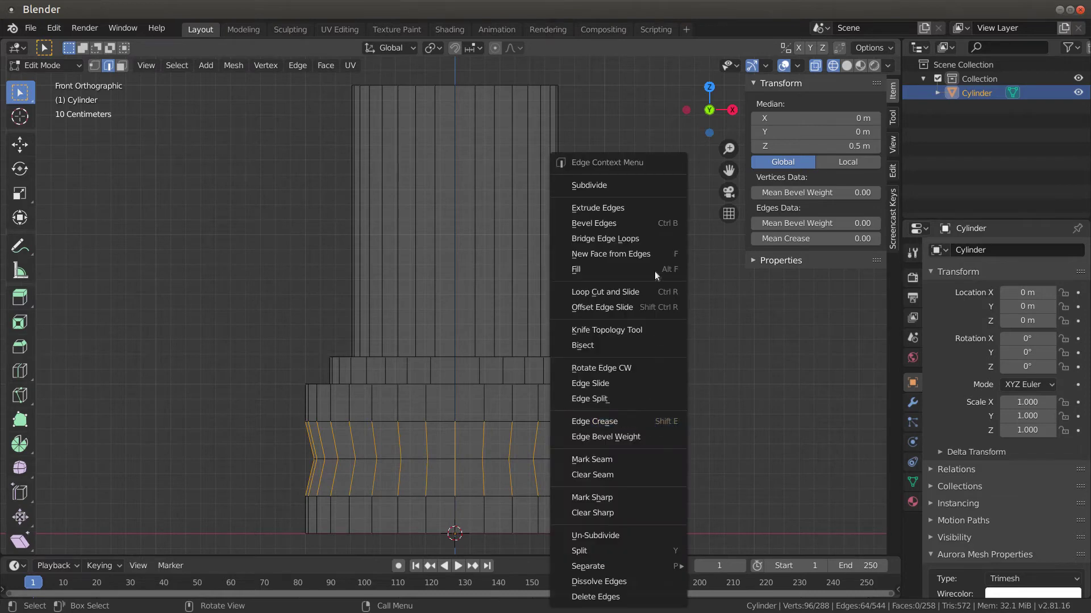
{"action": "left_click", "coordinate": [631, 179]}
{"action": "key", "text": "alt+a"}
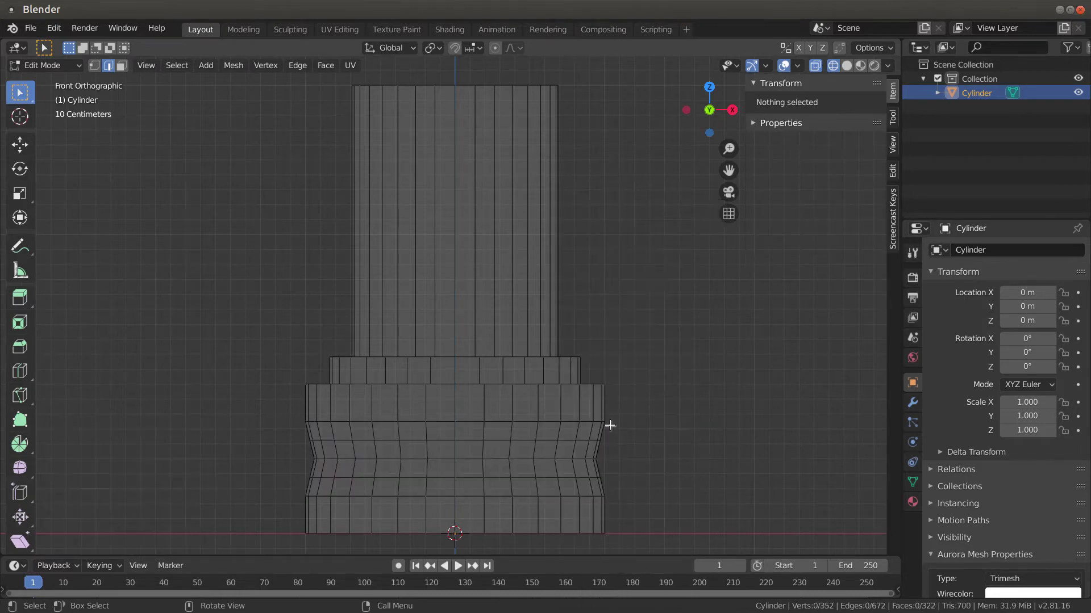
- Scale the two new edge loops around the base's waist to about 0.985 and check the curve in Object Mode
{"action": "left_click_drag", "start_coordinate": [622, 434], "coordinate": [673, 487]}
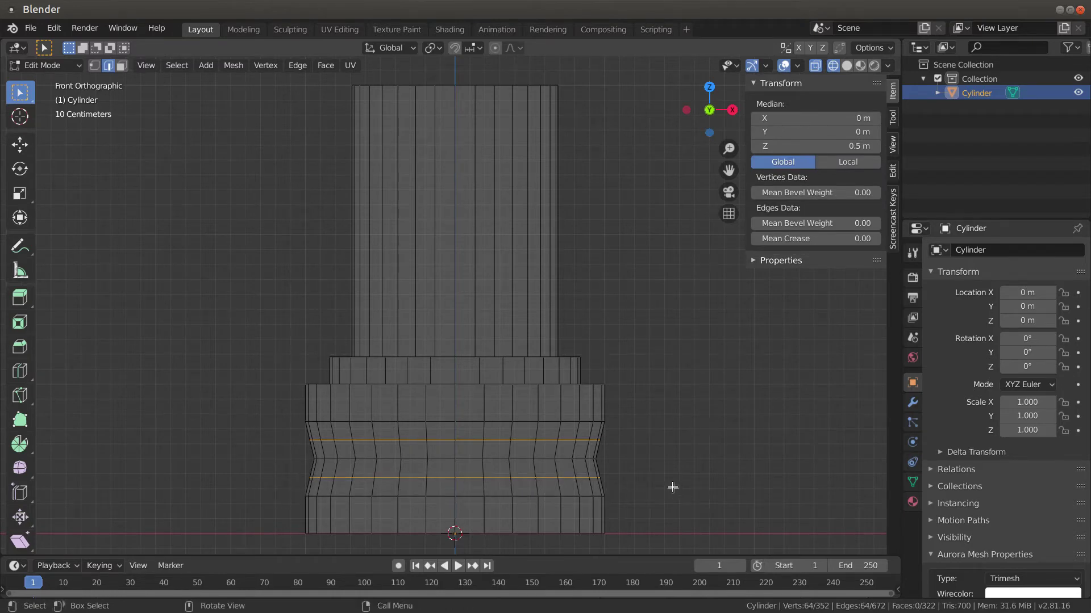
{"action": "key", "text": "s"}
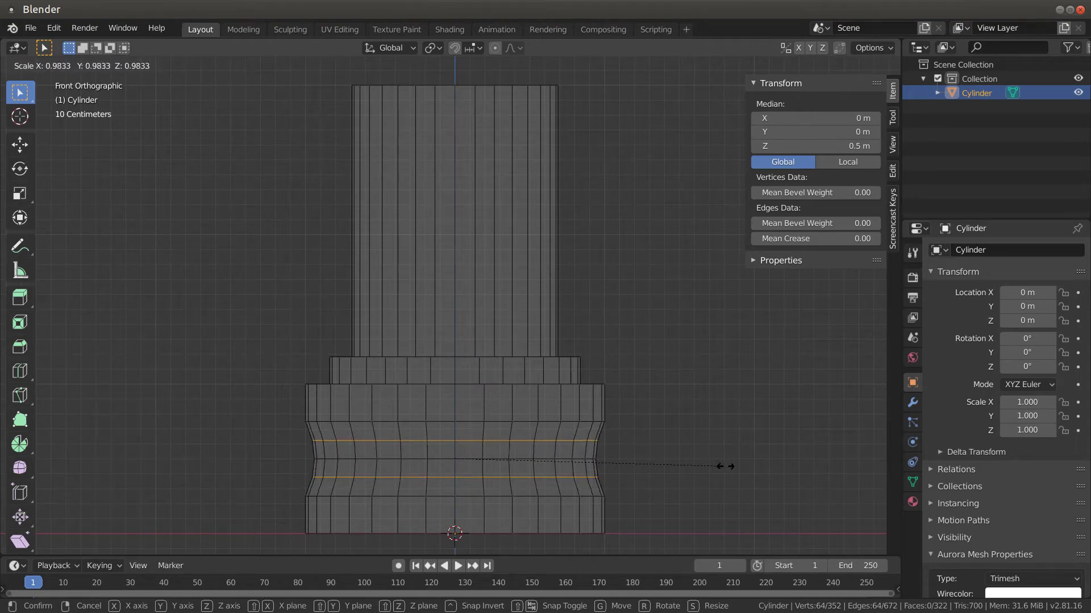
{"action": "left_click", "coordinate": [726, 467]}
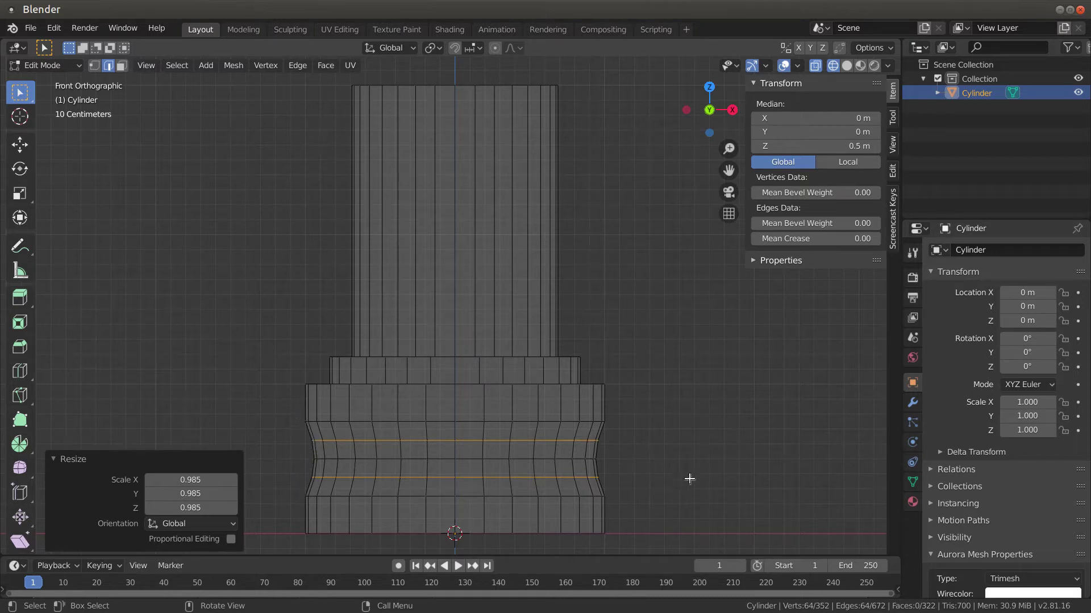
{"action": "key", "text": "shift+z"}
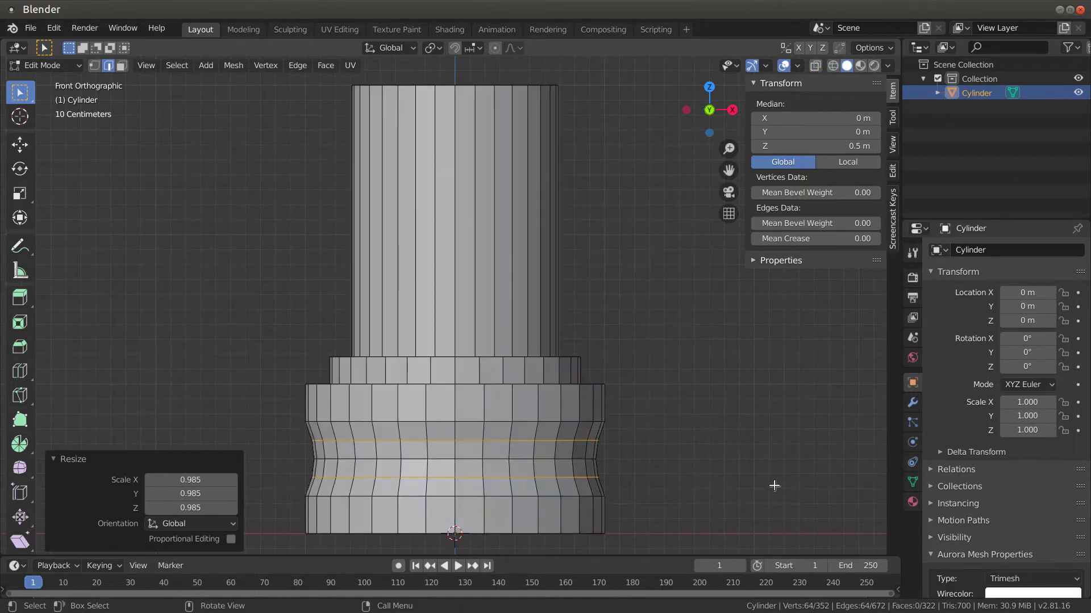
{"action": "key", "text": "Tab"}
{"action": "mouse_move", "coordinate": [683, 479]}
{"action": "middle_mouse_down"}
{"action": "mouse_move", "coordinate": [683, 462]}
{"action": "mouse_move", "coordinate": [660, 475]}
{"action": "mouse_move", "coordinate": [677, 475]}
{"action": "middle_mouse_up"}
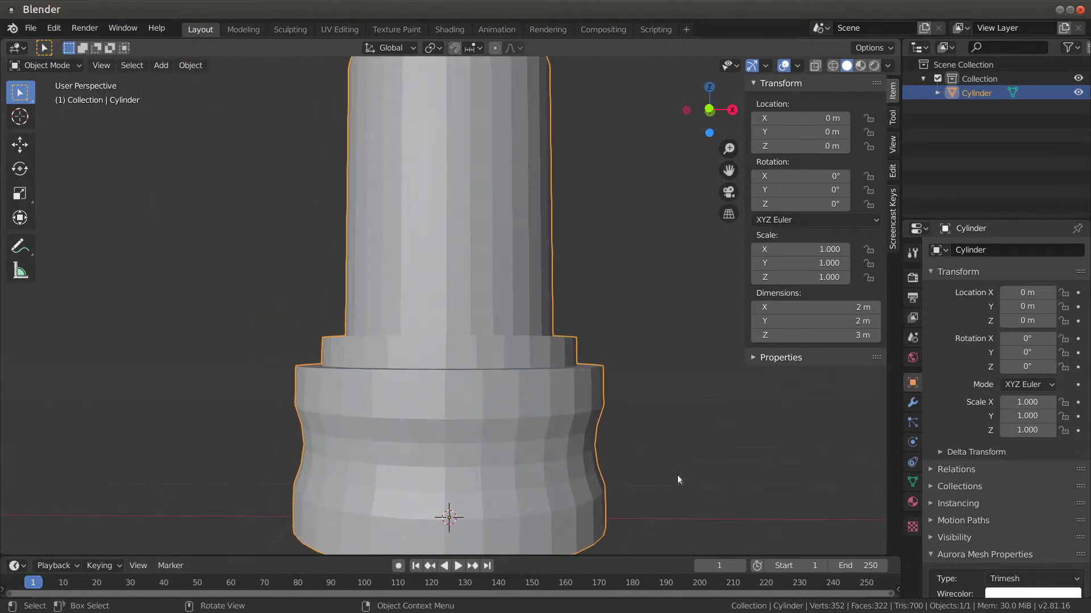
{"action": "middle_click_drag", "start_coordinate": [639, 442], "coordinate": [618, 465]}
{"action": "key", "text": "Tab"}
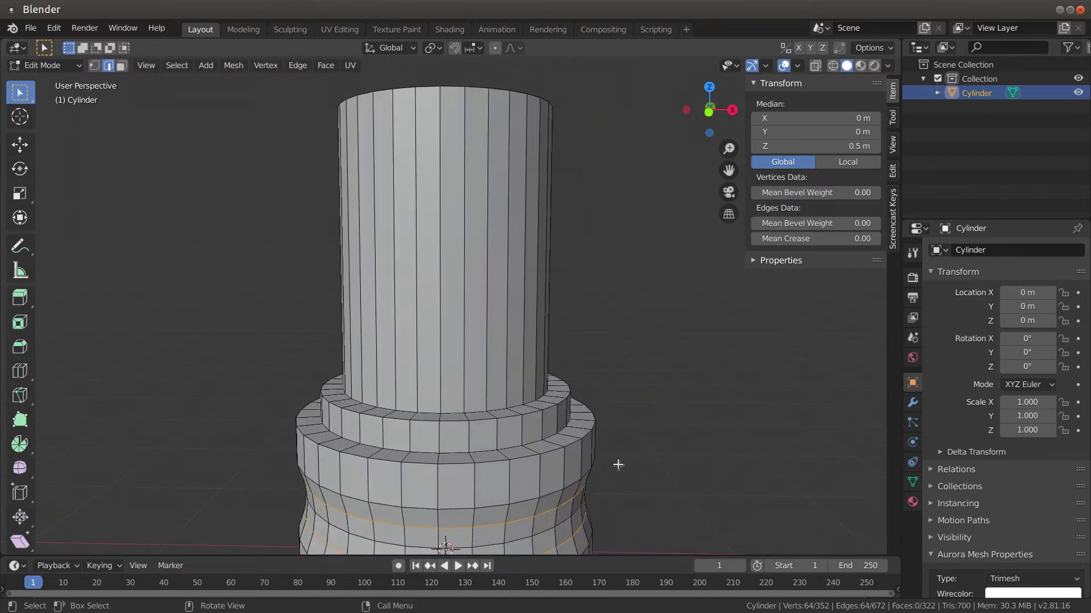
{"action": "left_click", "coordinate": [491, 465]}
{"action": "left_click", "coordinate": [436, 465], "text": "shift"}
{"action": "left_click", "coordinate": [425, 466], "text": "shift"}
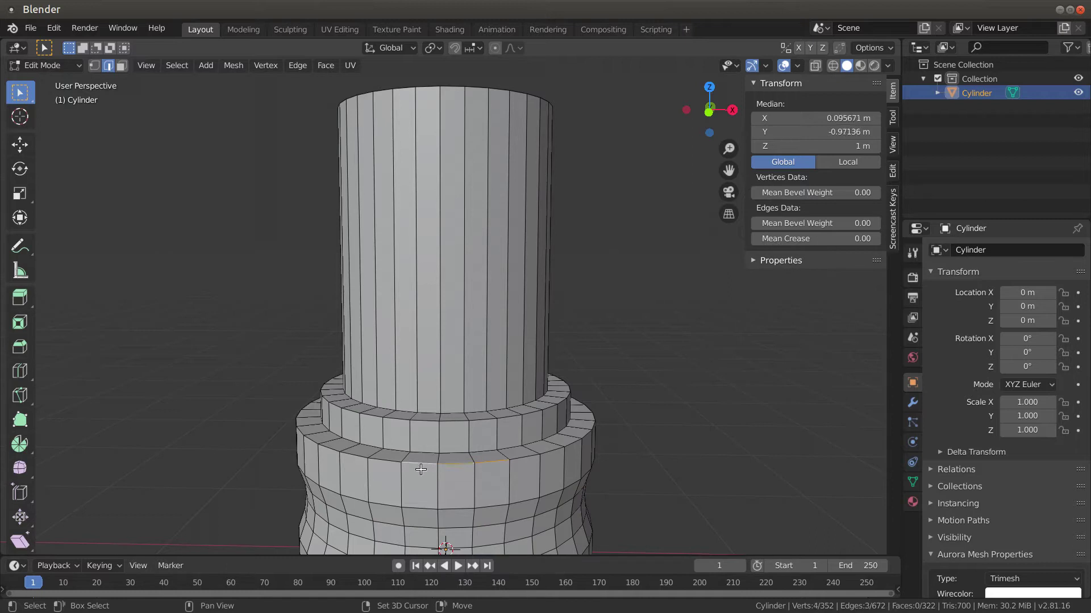
{"action": "left_click", "coordinate": [382, 459], "text": "shift"}
{"action": "left_click", "coordinate": [315, 441], "text": "ctrl"}
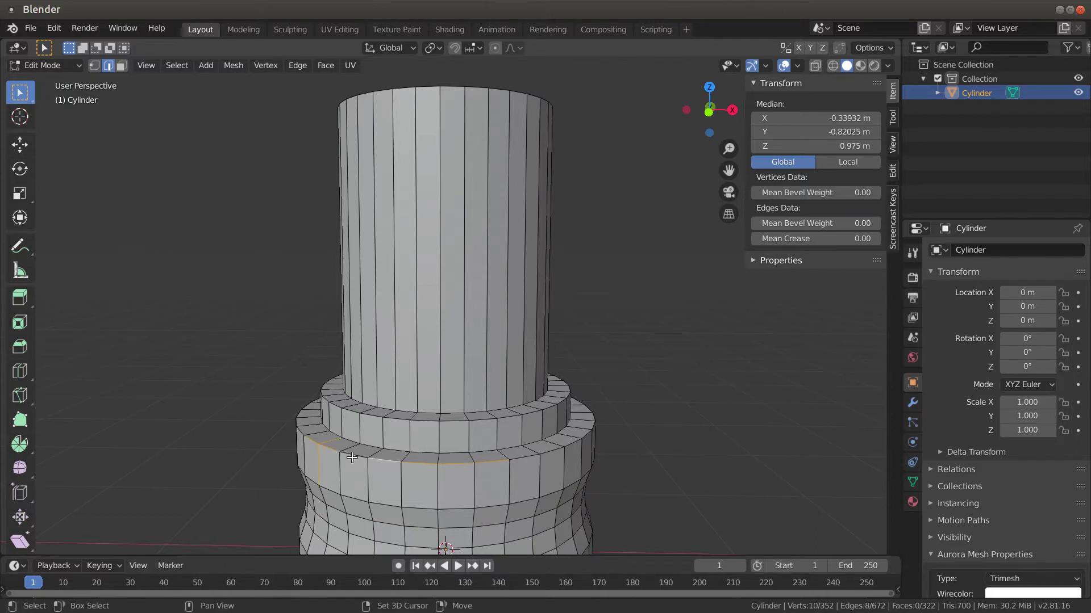
{"action": "left_click", "coordinate": [302, 454], "text": "ctrl"}
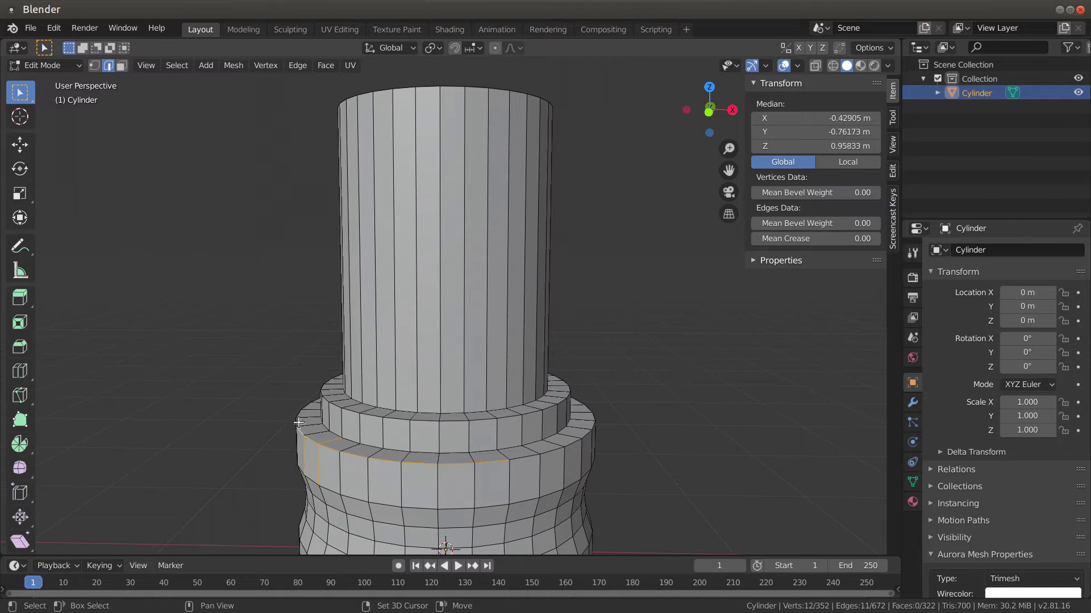
{"action": "left_click_drag", "start_coordinate": [559, 448], "coordinate": [525, 464], "text": "shift"}
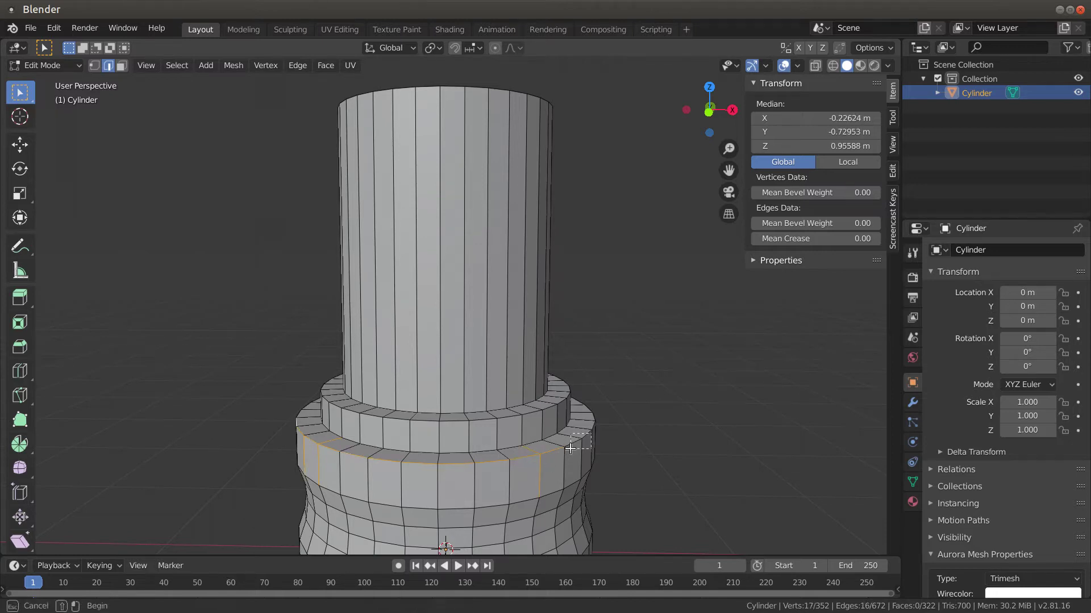
{"action": "left_click", "coordinate": [577, 443], "text": "ctrl"}
- Bevel the complete outer top rim of the wide lower base block about 0.106 m with 3 segments, and clear the selection
{"action": "middle_click_drag", "start_coordinate": [631, 463], "coordinate": [451, 474]}
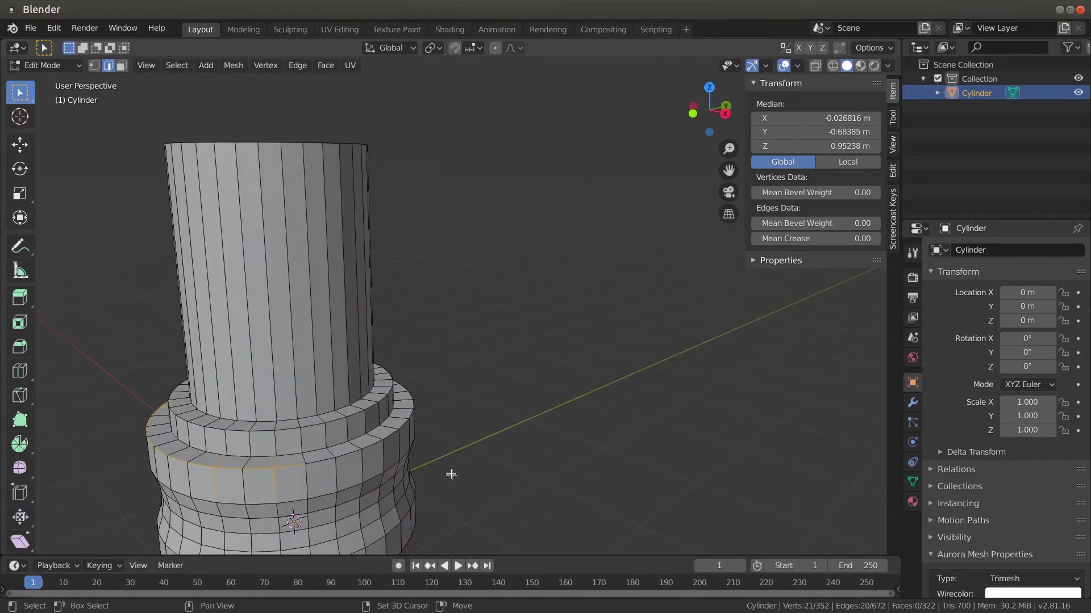
{"action": "left_click", "coordinate": [275, 467]}
{"action": "left_click", "coordinate": [259, 468], "text": "shift"}
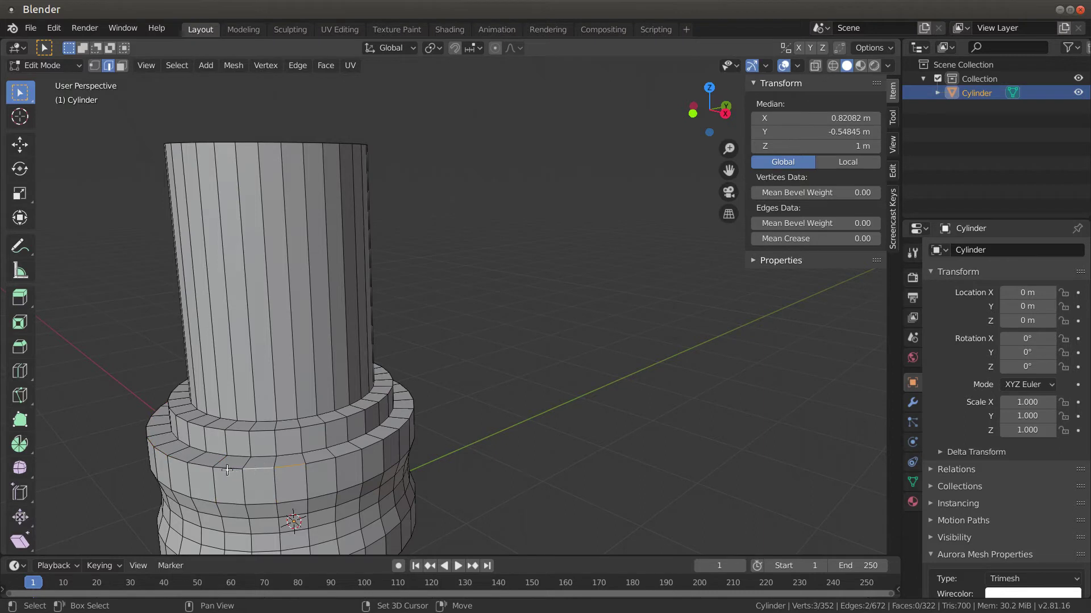
{"action": "left_click", "coordinate": [229, 470], "text": "shift"}
{"action": "left_click", "coordinate": [202, 465], "text": "shift"}
{"action": "left_click", "coordinate": [174, 456], "text": "shift"}
{"action": "left_click", "coordinate": [152, 441], "text": "shift"}
{"action": "left_click", "coordinate": [162, 446], "text": "shift"}
{"action": "left_click", "coordinate": [149, 447], "text": "shift"}
{"action": "left_click", "coordinate": [148, 441], "text": "shift"}
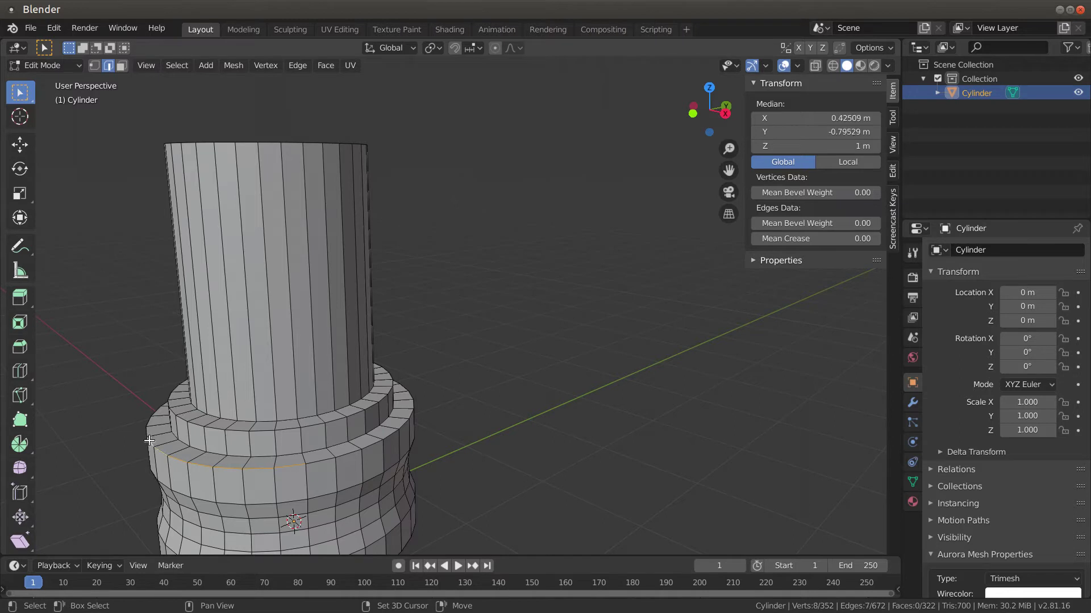
{"action": "left_click", "coordinate": [320, 460], "text": "shift"}
{"action": "left_click", "coordinate": [351, 455], "text": "shift"}
{"action": "left_click", "coordinate": [377, 441], "text": "shift"}
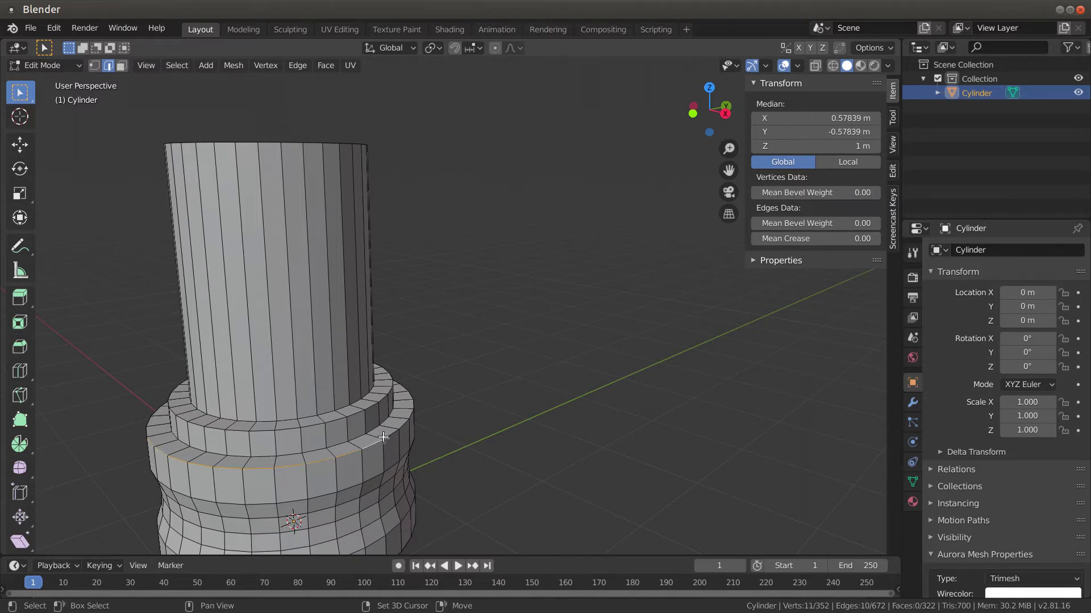
{"action": "left_click", "coordinate": [399, 425], "text": "shift"}
{"action": "left_click", "coordinate": [404, 419], "text": "shift"}
{"action": "left_click", "coordinate": [411, 414], "text": "shift"}
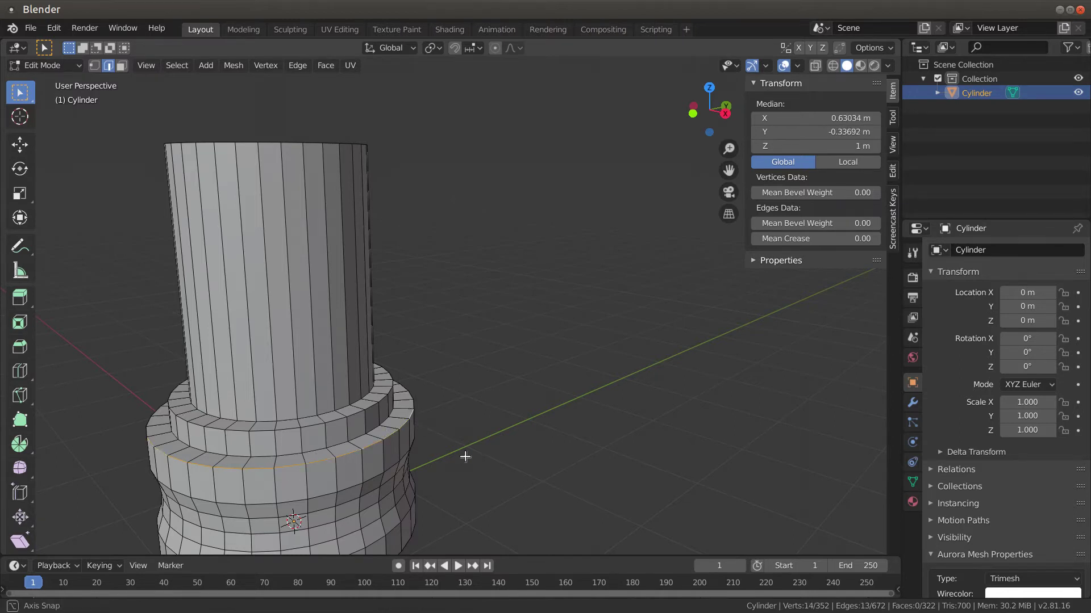
{"action": "middle_click_drag", "start_coordinate": [465, 455], "coordinate": [334, 464]}
{"action": "left_click", "coordinate": [336, 359], "text": "shift"}
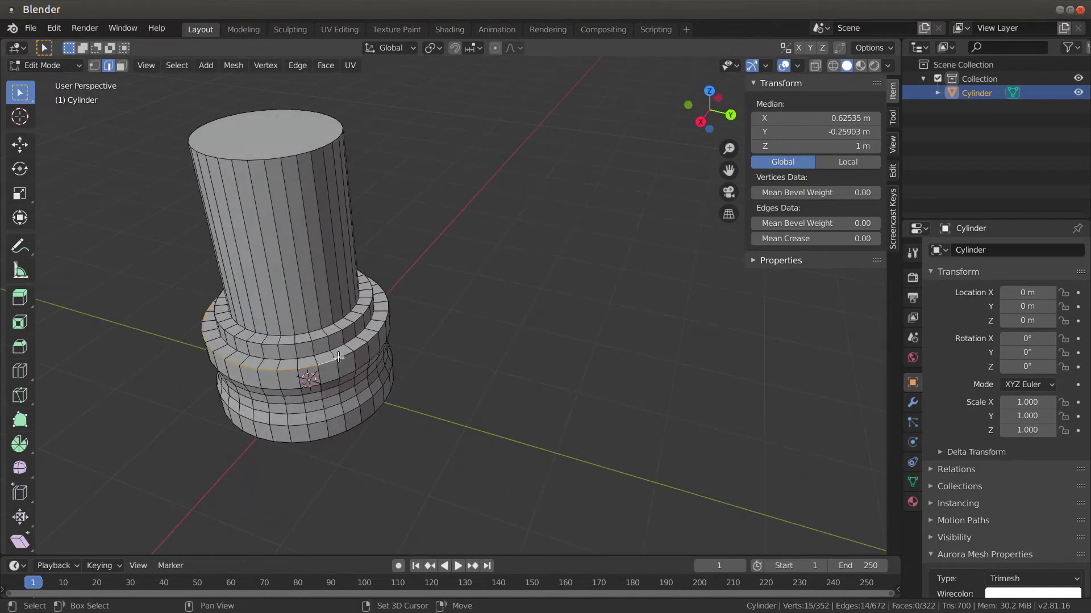
{"action": "left_click", "coordinate": [351, 349], "text": "shift"}
{"action": "left_click", "coordinate": [372, 334], "text": "shift"}
{"action": "left_click", "coordinate": [370, 335], "text": "shift"}
{"action": "left_click", "coordinate": [382, 326], "text": "shift"}
{"action": "left_click", "coordinate": [389, 311], "text": "shift"}
{"action": "left_click", "coordinate": [390, 306], "text": "shift"}
{"action": "middle_click_drag", "start_coordinate": [516, 385], "coordinate": [604, 296]}
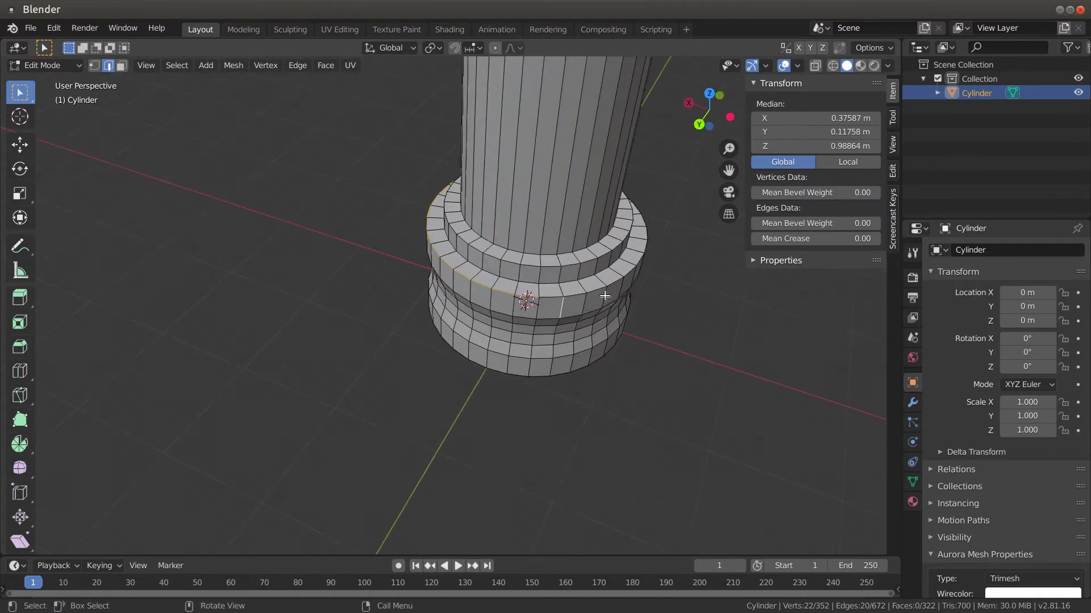
{"action": "left_click", "coordinate": [562, 305], "text": "shift"}
{"action": "left_click", "coordinate": [568, 297], "text": "shift"}
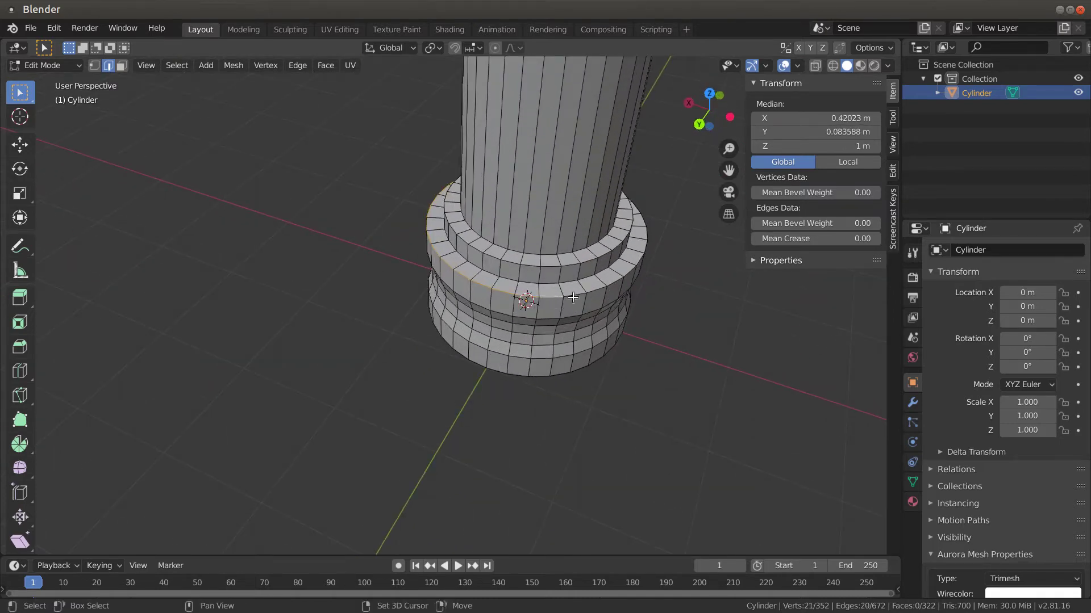
{"action": "left_click", "coordinate": [575, 297], "text": "shift"}
{"action": "left_click", "coordinate": [601, 287], "text": "shift"}
{"action": "left_click", "coordinate": [623, 274], "text": "shift"}
{"action": "left_click", "coordinate": [630, 268], "text": "shift"}
{"action": "left_click", "coordinate": [637, 259], "text": "shift"}
{"action": "middle_click_drag", "start_coordinate": [682, 304], "coordinate": [458, 410]}
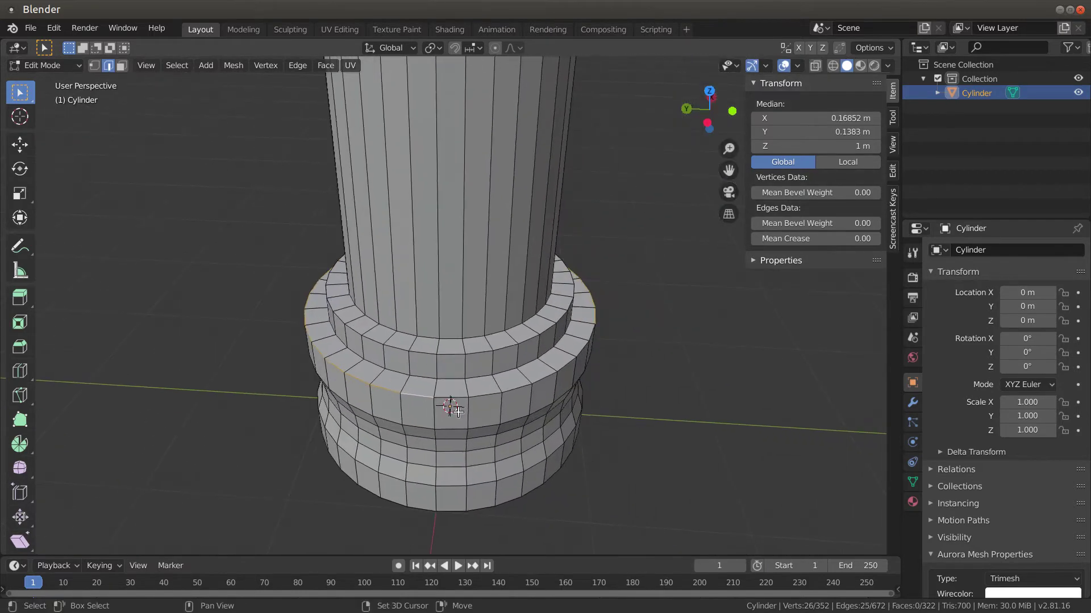
{"action": "left_click", "coordinate": [462, 399], "text": "shift"}
{"action": "left_click", "coordinate": [492, 393], "text": "shift"}
{"action": "left_click", "coordinate": [535, 382], "text": "shift"}
{"action": "left_click", "coordinate": [544, 378], "text": "shift"}
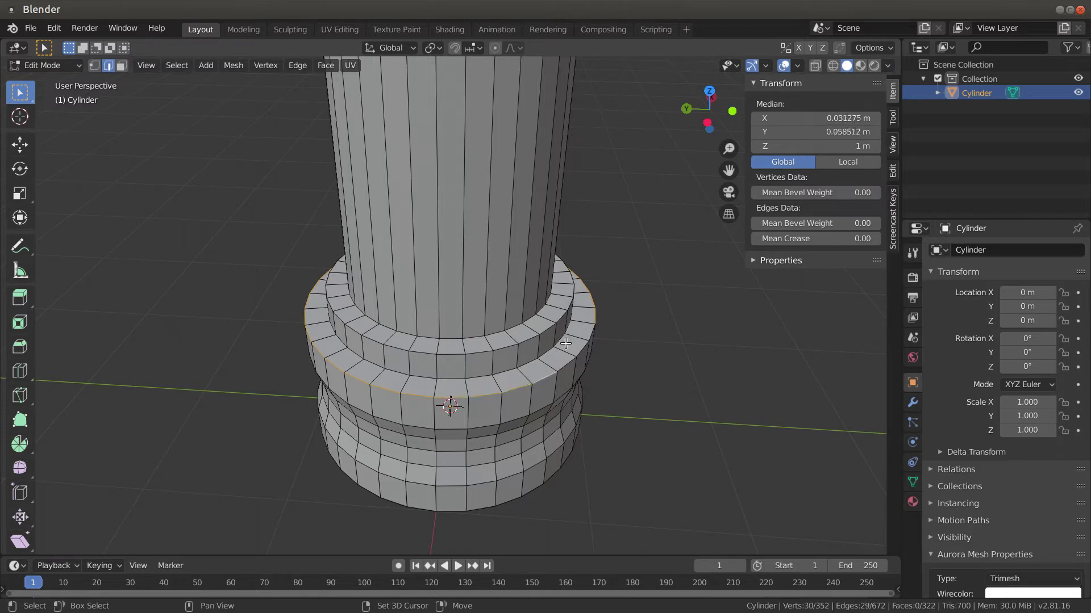
{"action": "left_click", "coordinate": [566, 359], "text": "shift"}
{"action": "middle_click_drag", "start_coordinate": [624, 426], "coordinate": [453, 437]}
{"action": "left_click", "coordinate": [514, 407], "text": "shift"}
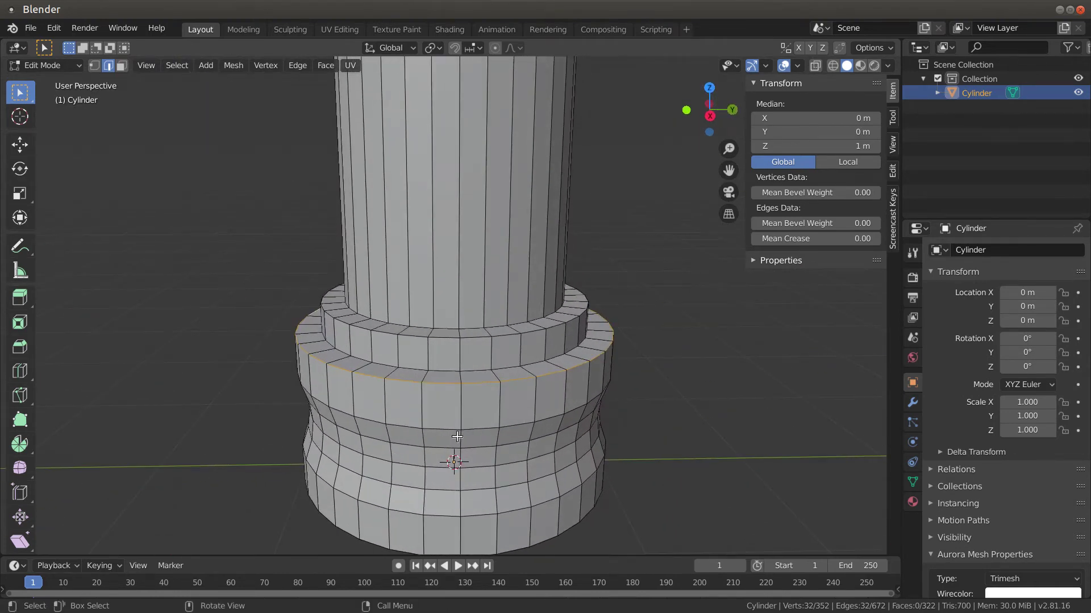
{"action": "key", "text": "ctrl+b"}
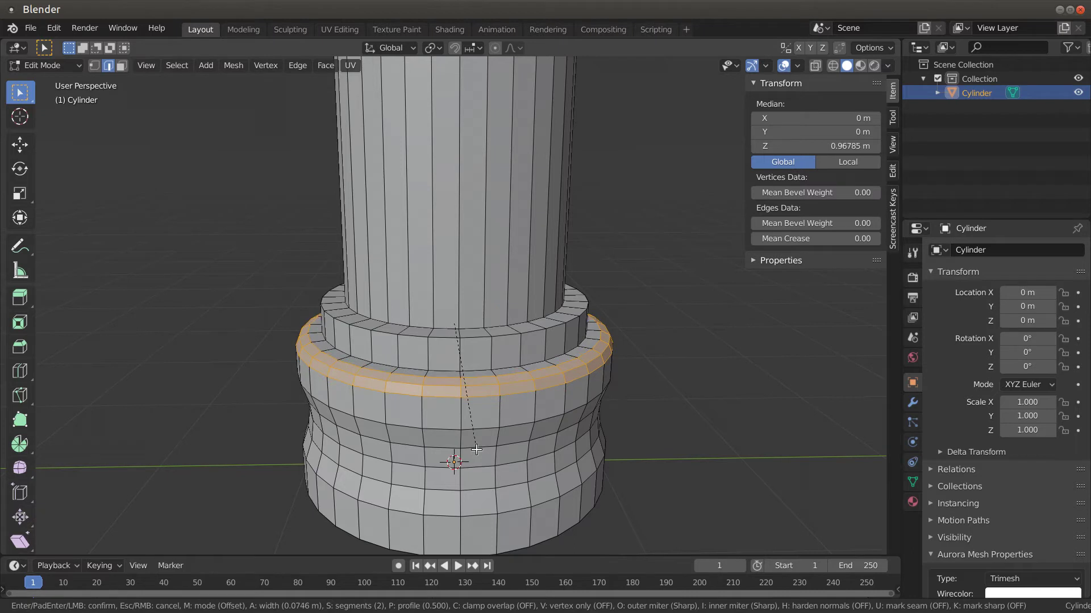
{"action": "scroll", "coordinate": [476, 451], "scroll_direction": "up", "scroll_amount": 2}
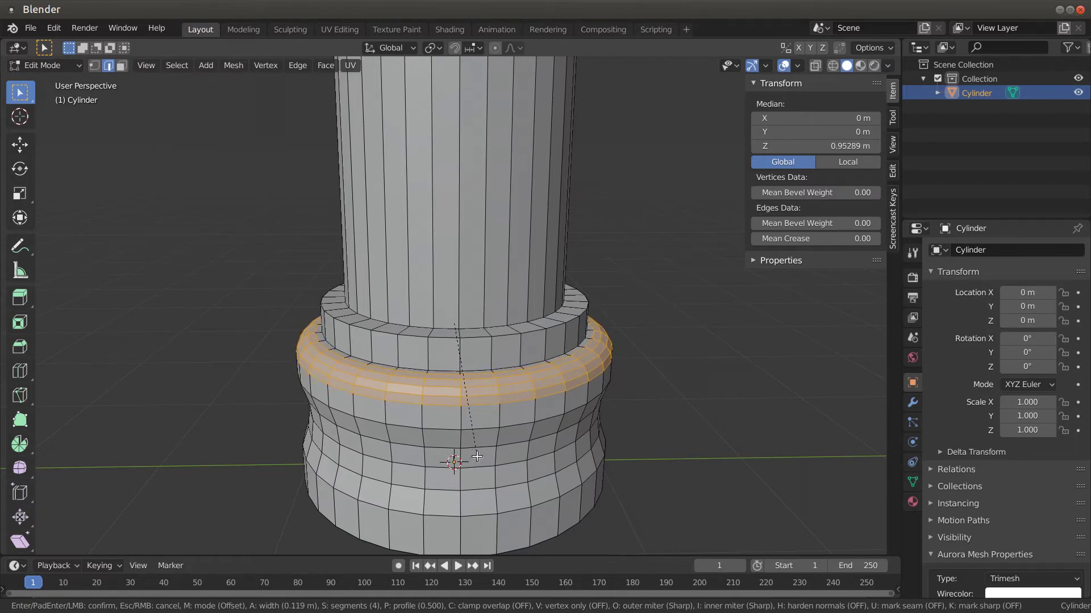
{"action": "scroll", "coordinate": [476, 454], "scroll_direction": "down", "scroll_amount": 2}
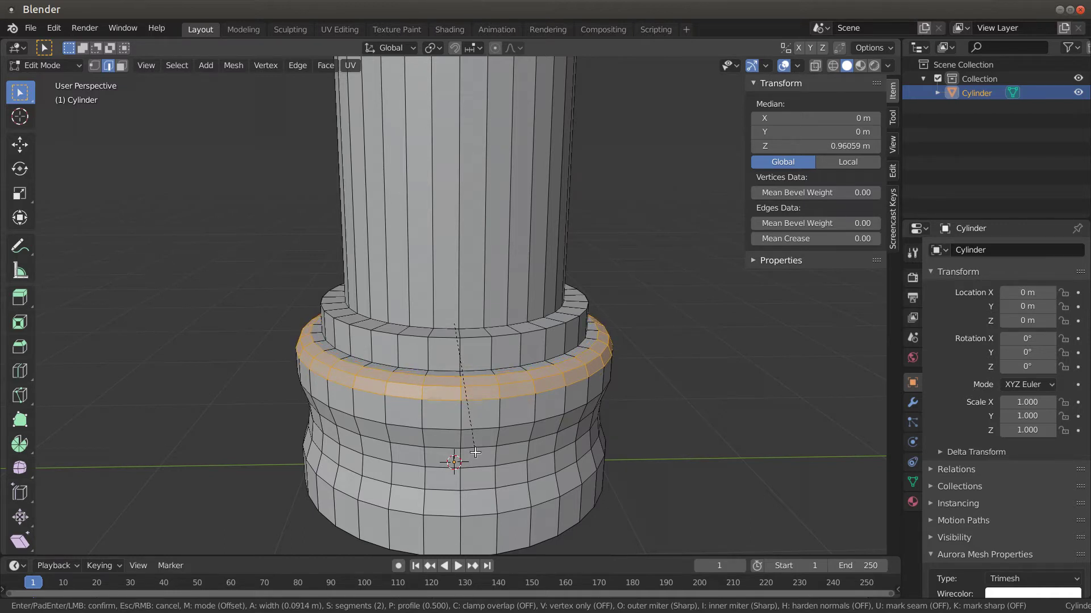
{"action": "scroll", "coordinate": [476, 453], "scroll_direction": "up", "scroll_amount": 1}
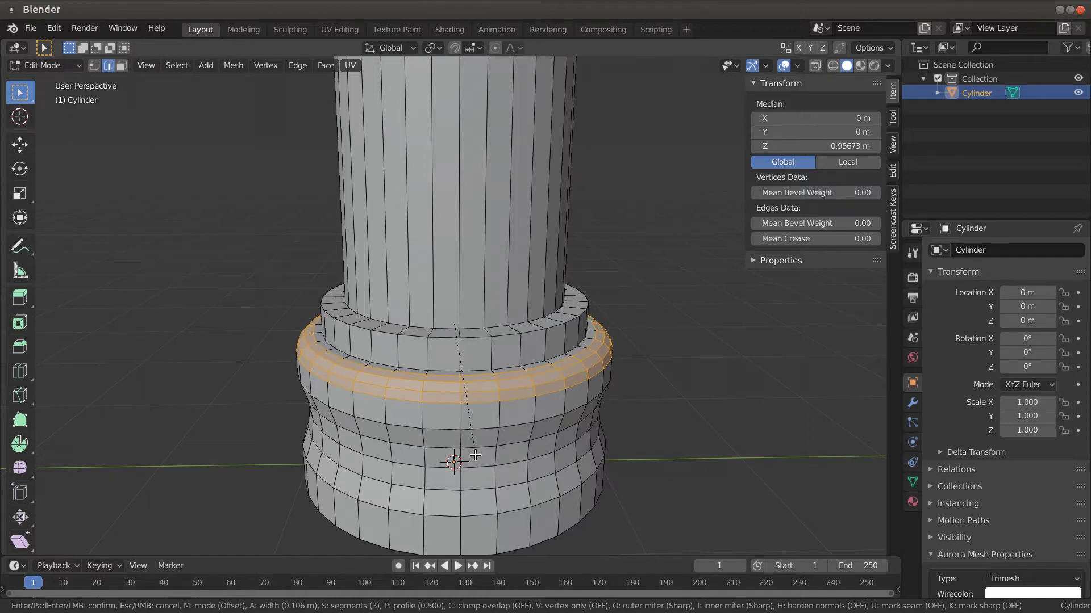
{"action": "left_click", "coordinate": [475, 454]}
{"action": "left_click", "coordinate": [728, 349]}
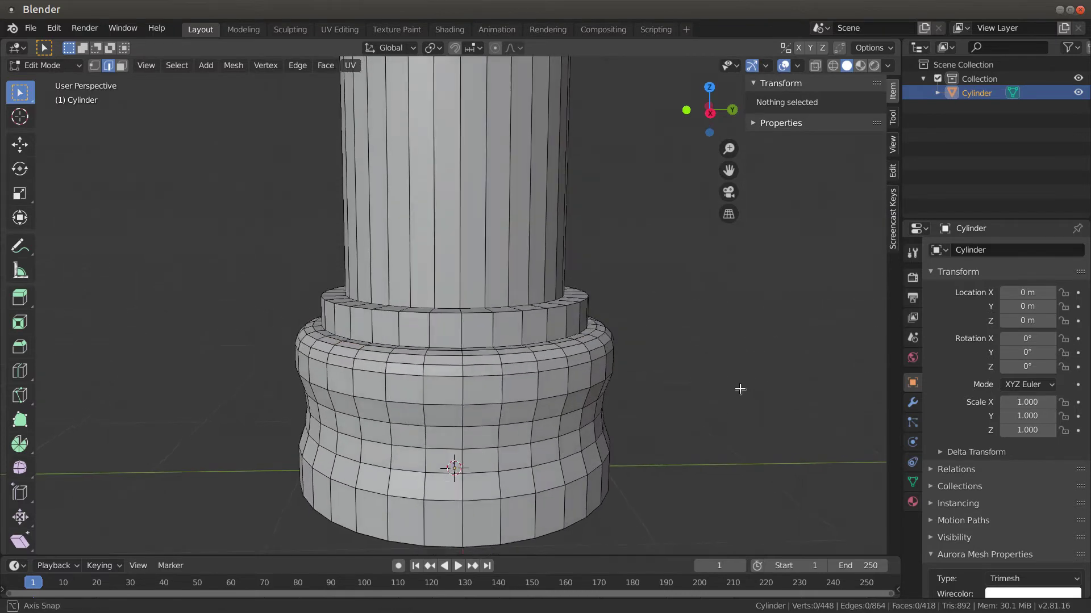
- Bevel the complete outer top rim of the narrower step above the base block about 0.034 m with 2 segments
{"action": "middle_click_drag", "start_coordinate": [740, 389], "coordinate": [643, 408]}
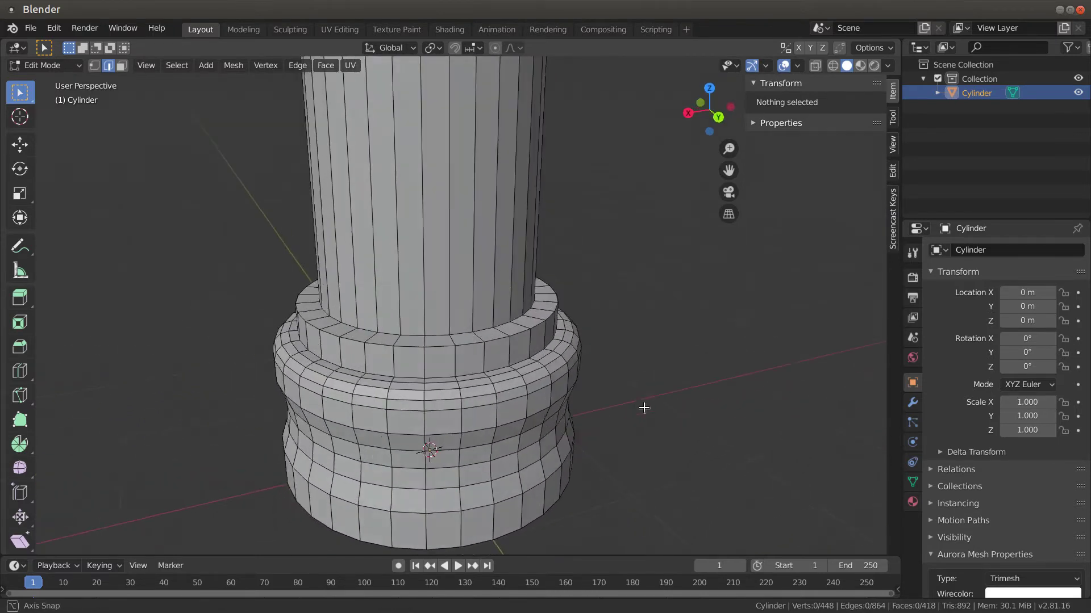
{"action": "left_click", "coordinate": [378, 344]}
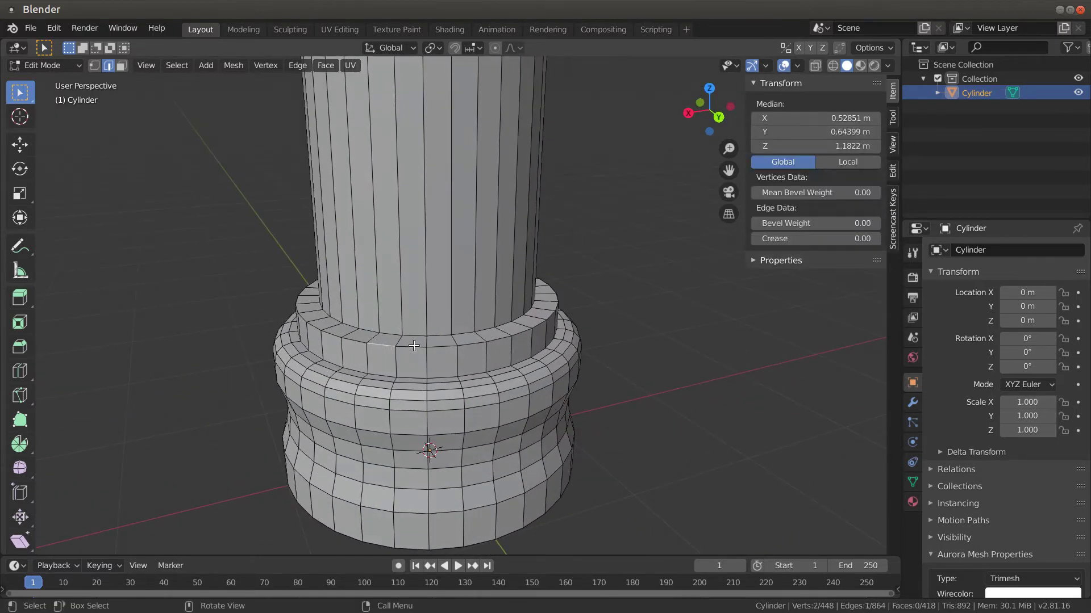
{"action": "left_click", "coordinate": [413, 346], "text": "shift"}
{"action": "left_click", "coordinate": [441, 345], "text": "shift"}
{"action": "left_click", "coordinate": [472, 341], "text": "shift"}
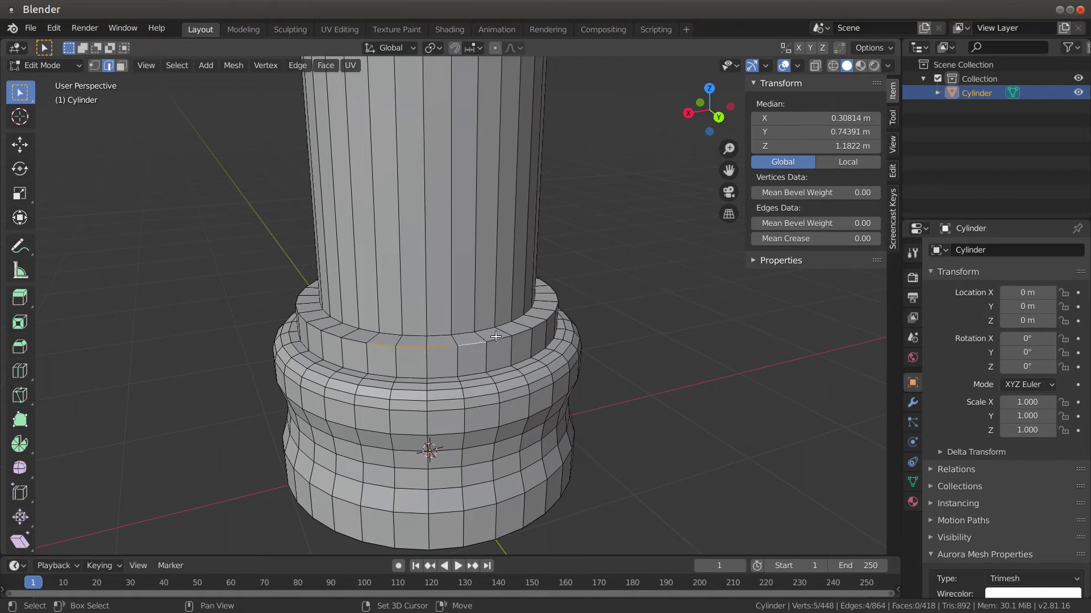
{"action": "left_click", "coordinate": [496, 336], "text": "shift"}
{"action": "left_click", "coordinate": [521, 329], "text": "shift"}
{"action": "left_click", "coordinate": [544, 317], "text": "shift"}
{"action": "left_click", "coordinate": [549, 313], "text": "shift"}
{"action": "middle_click_drag", "start_coordinate": [550, 313], "coordinate": [448, 340]}
{"action": "left_click", "coordinate": [436, 343], "text": "shift"}
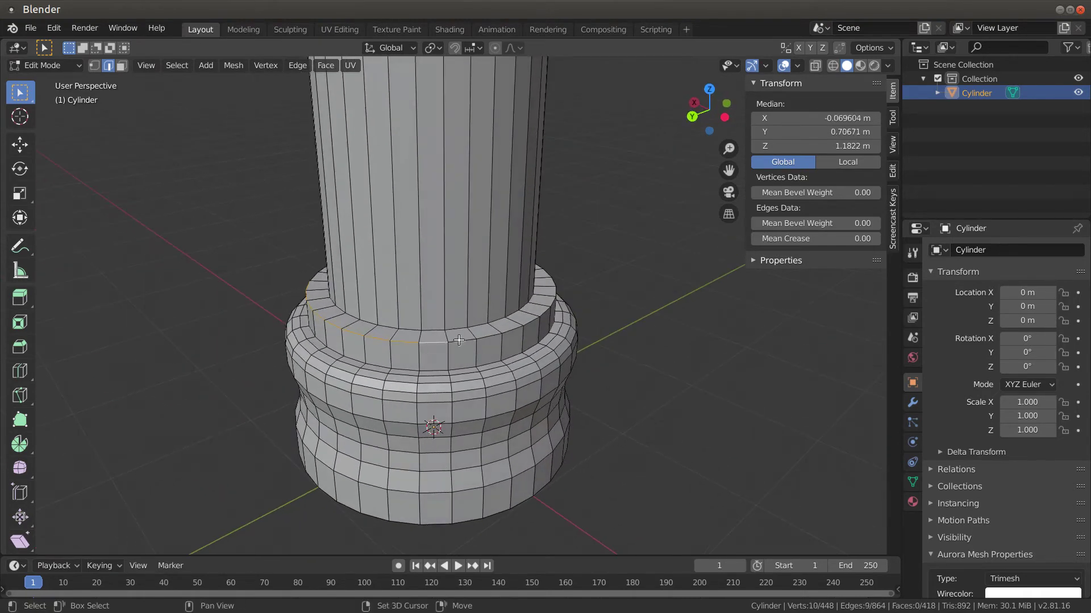
{"action": "left_click", "coordinate": [459, 340], "text": "shift"}
{"action": "left_click", "coordinate": [489, 337], "text": "shift"}
{"action": "left_click", "coordinate": [517, 328], "text": "shift"}
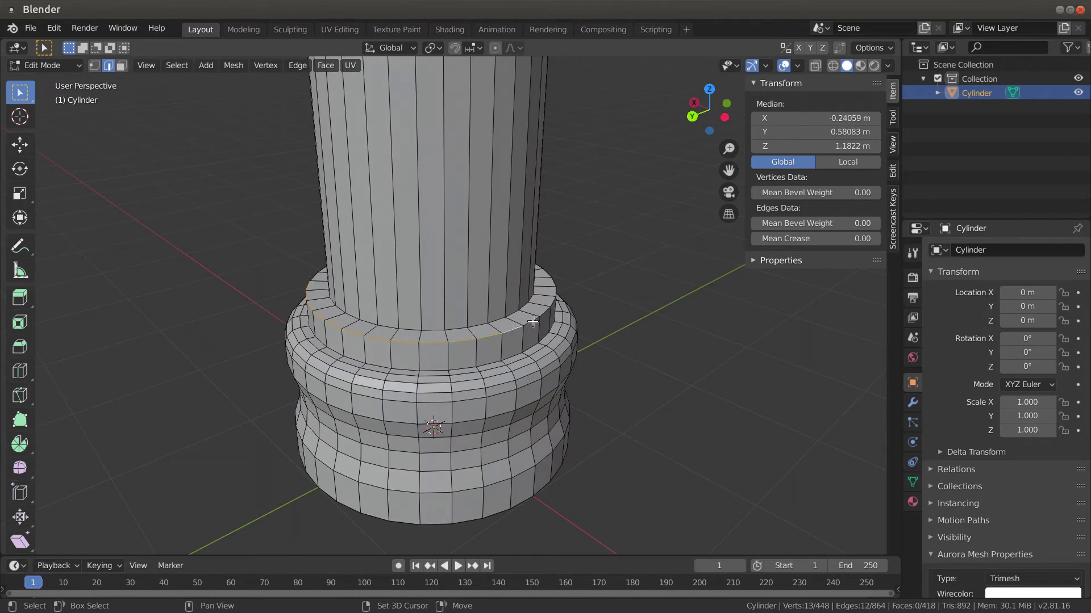
{"action": "left_click", "coordinate": [532, 321], "text": "shift"}
{"action": "middle_click_drag", "start_coordinate": [532, 321], "coordinate": [458, 351]}
{"action": "left_click", "coordinate": [454, 351], "text": "shift"}
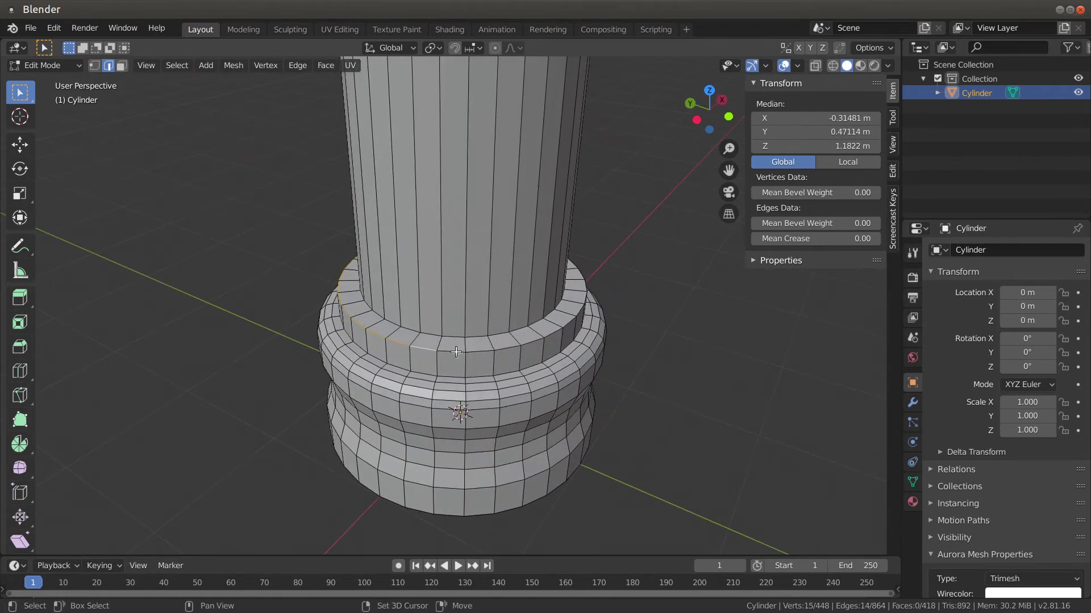
{"action": "left_click", "coordinate": [452, 351], "text": "shift"}
{"action": "left_click", "coordinate": [480, 350], "text": "shift"}
{"action": "left_click", "coordinate": [507, 348], "text": "shift"}
{"action": "left_click", "coordinate": [536, 340], "text": "shift"}
{"action": "left_click", "coordinate": [553, 331], "text": "shift"}
{"action": "left_click", "coordinate": [567, 321], "text": "shift"}
{"action": "left_click", "coordinate": [576, 312], "text": "shift"}
{"action": "middle_click_drag", "start_coordinate": [576, 312], "coordinate": [465, 355]}
{"action": "left_click", "coordinate": [484, 359], "text": "shift"}
{"action": "left_click", "coordinate": [510, 357], "text": "shift"}
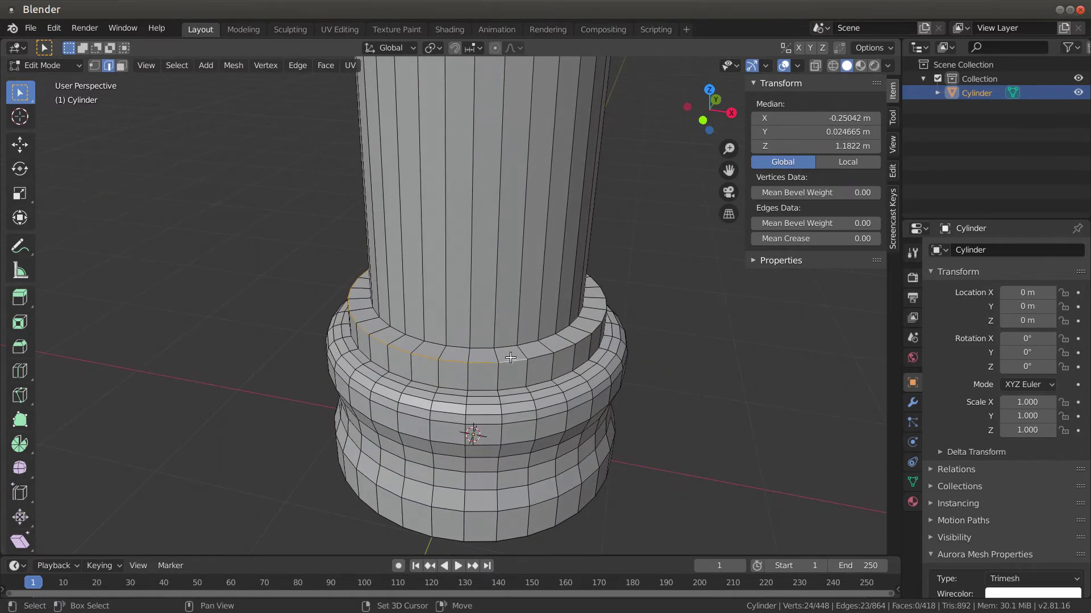
{"action": "left_click", "coordinate": [537, 354], "text": "shift"}
{"action": "left_click", "coordinate": [568, 345], "text": "shift"}
{"action": "left_click", "coordinate": [591, 333], "text": "shift"}
{"action": "left_click", "coordinate": [597, 329], "text": "shift"}
{"action": "left_click", "coordinate": [606, 320], "text": "shift"}
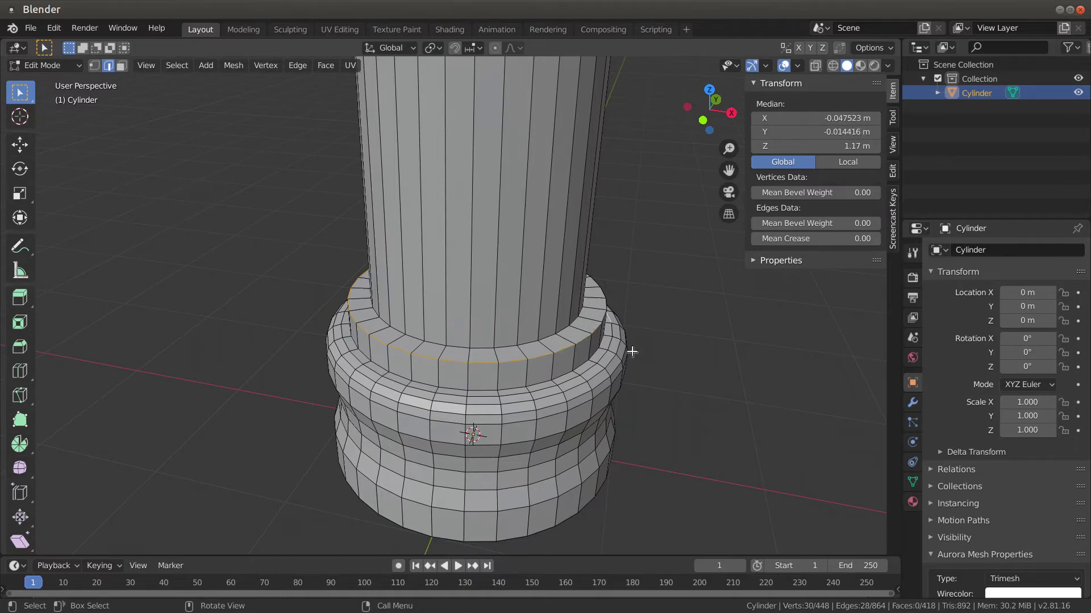
{"action": "middle_click_drag", "start_coordinate": [628, 348], "coordinate": [557, 386]}
{"action": "left_click", "coordinate": [552, 392], "text": "shift"}
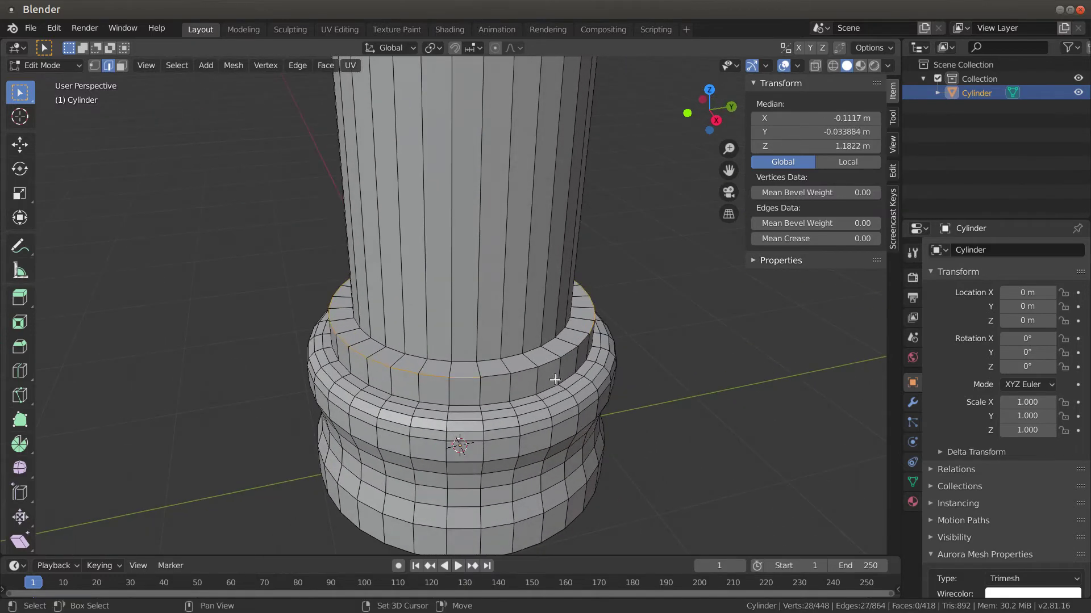
{"action": "left_click", "coordinate": [519, 371], "text": "shift"}
{"action": "left_click", "coordinate": [548, 362], "text": "shift"}
{"action": "left_click", "coordinate": [568, 352], "text": "shift"}
{"action": "left_click", "coordinate": [579, 344], "text": "shift"}
{"action": "left_click", "coordinate": [586, 335], "text": "shift"}
{"action": "middle_click_drag", "start_coordinate": [587, 335], "coordinate": [536, 378]}
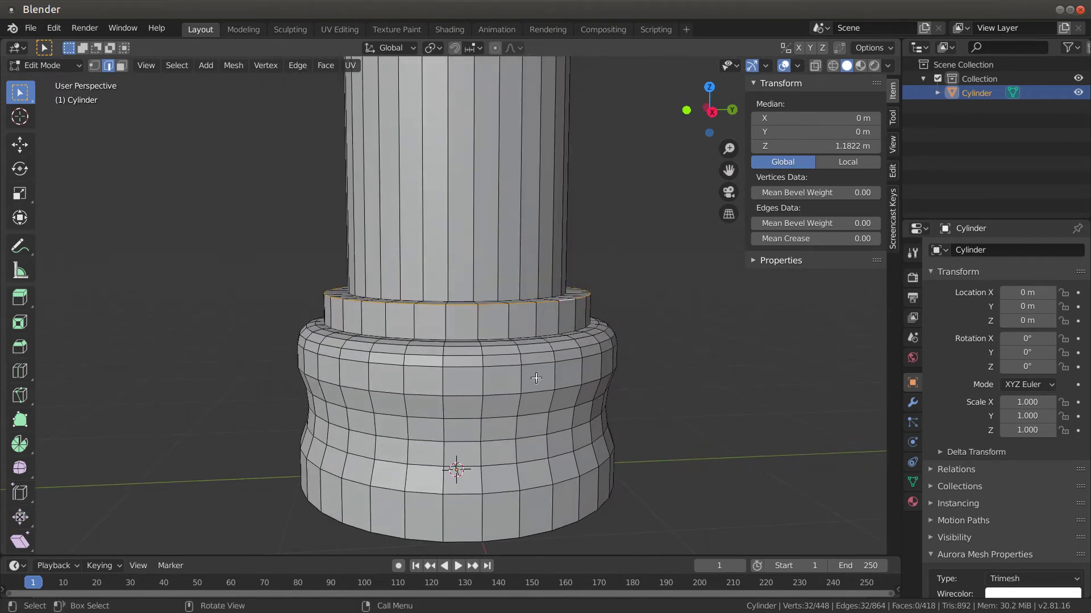
{"action": "key", "text": "ctrl"}
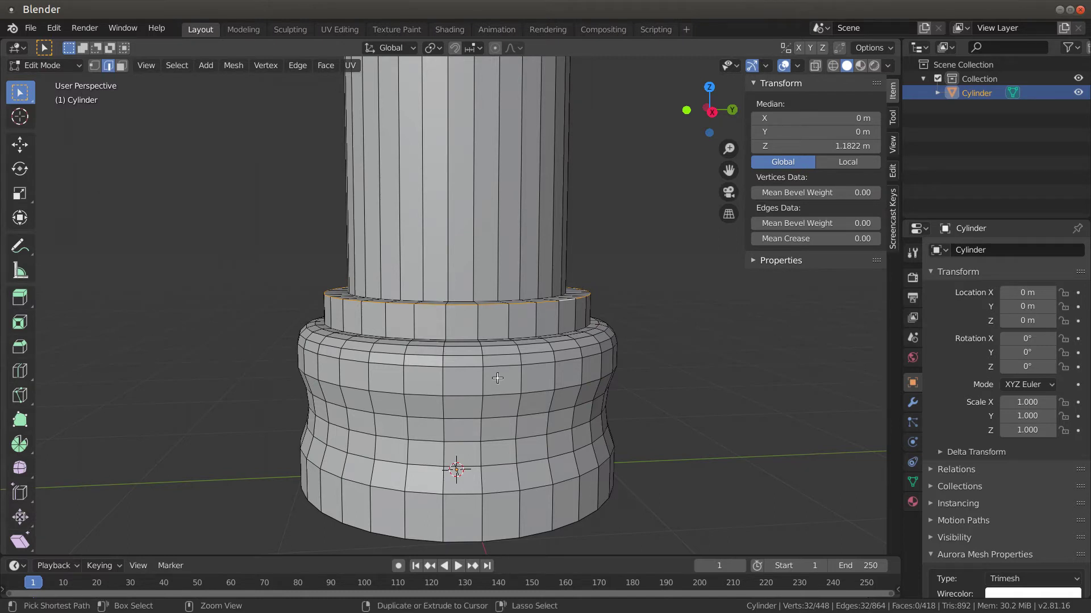
{"action": "key", "text": "ctrl+b"}
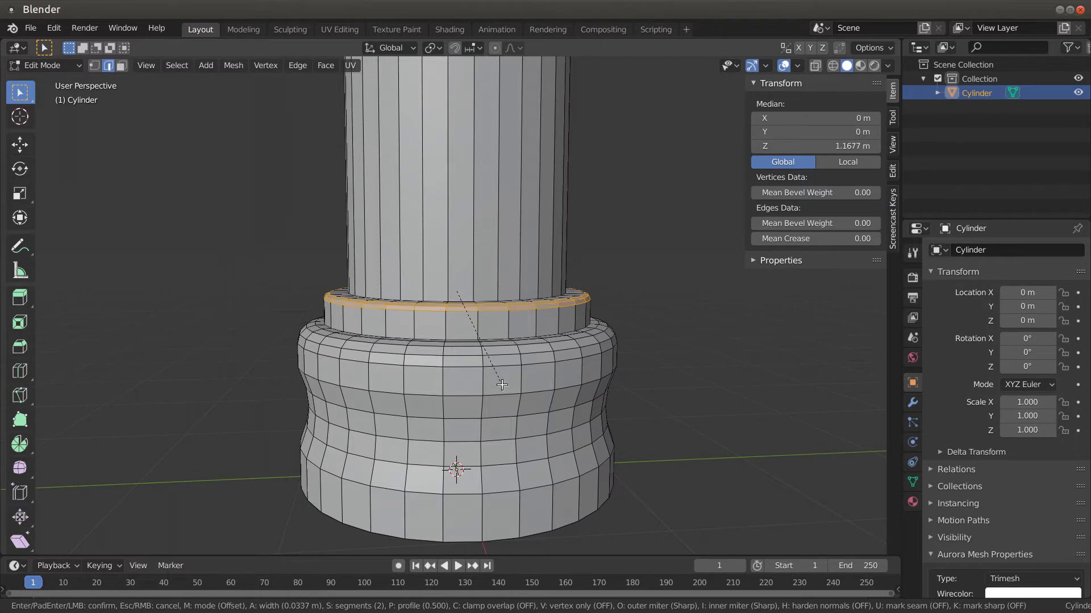
{"action": "left_click", "coordinate": [501, 385]}
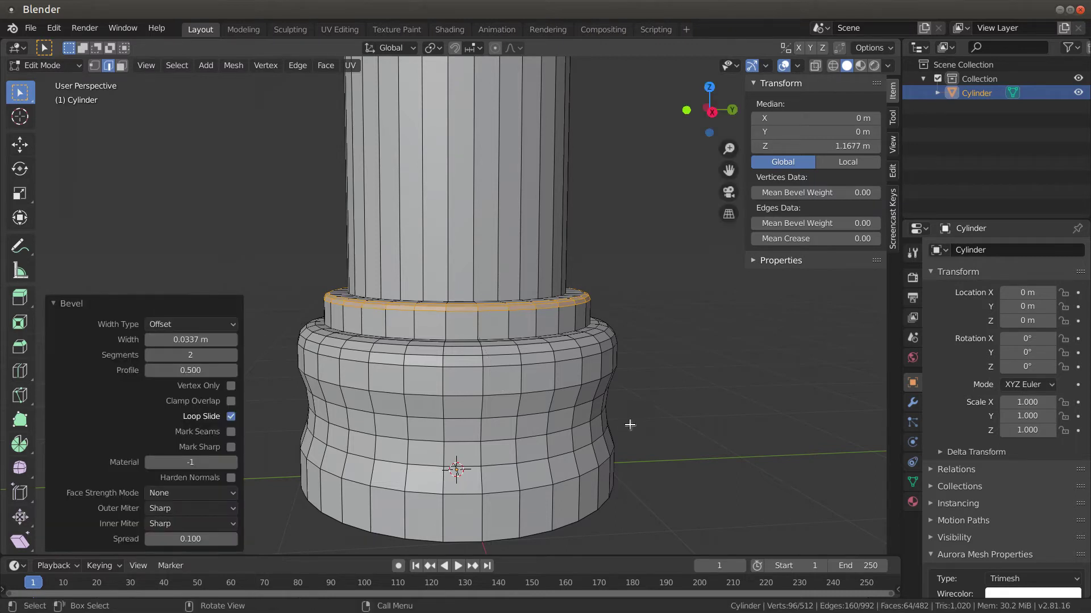
- In wireframe front view, subdivide the vertical edges around the side of the narrow upper step once
{"action": "key", "text": "KP_1"}
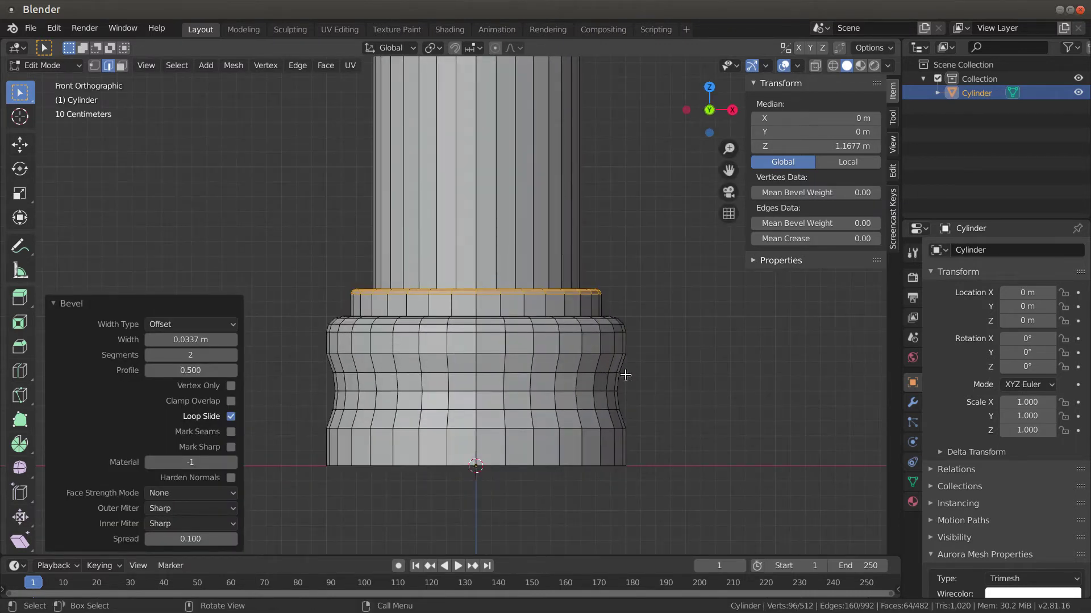
{"action": "left_click", "coordinate": [753, 390]}
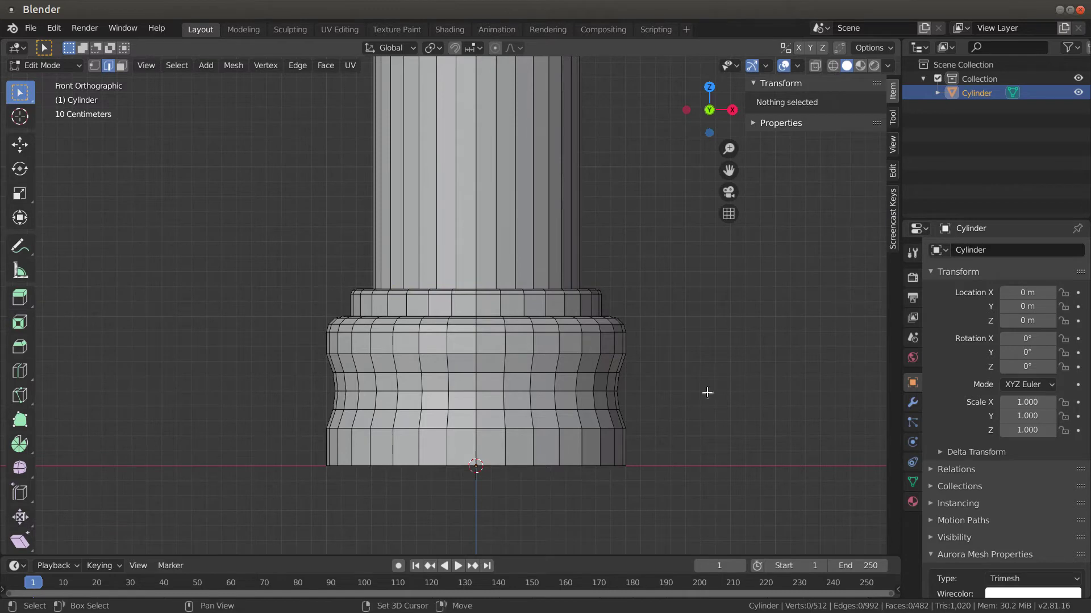
{"action": "key", "text": "shift+z"}
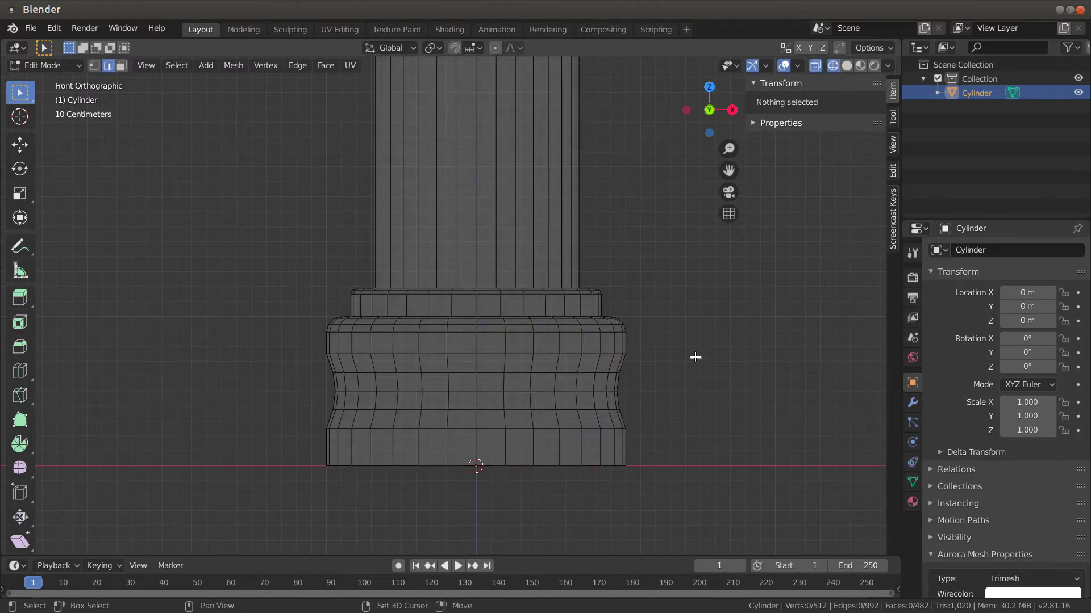
{"action": "left_click_drag", "start_coordinate": [630, 301], "coordinate": [319, 309]}
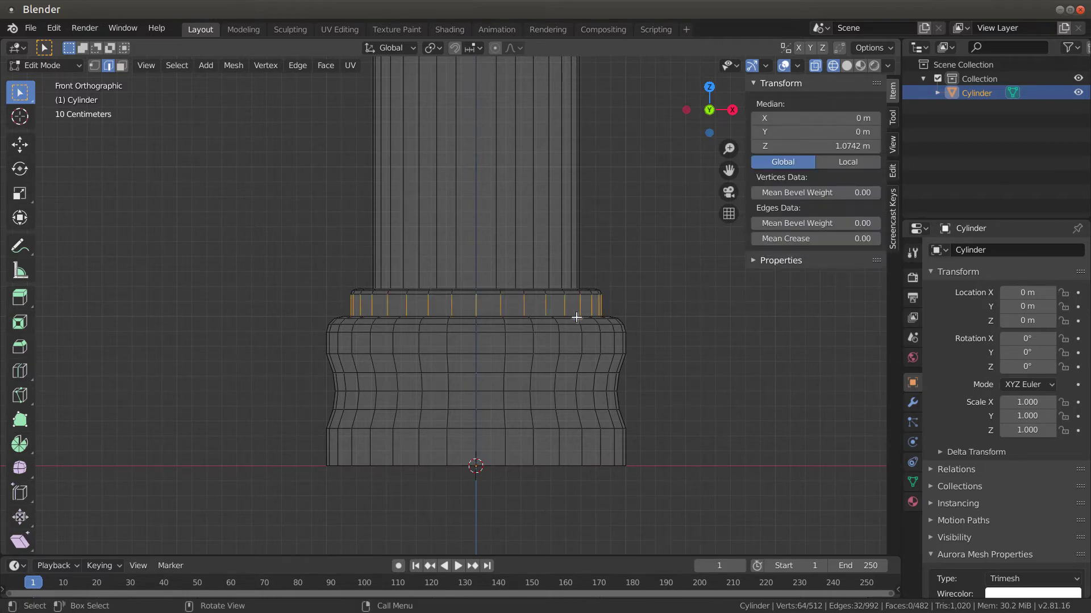
{"action": "right_click", "coordinate": [710, 295]}
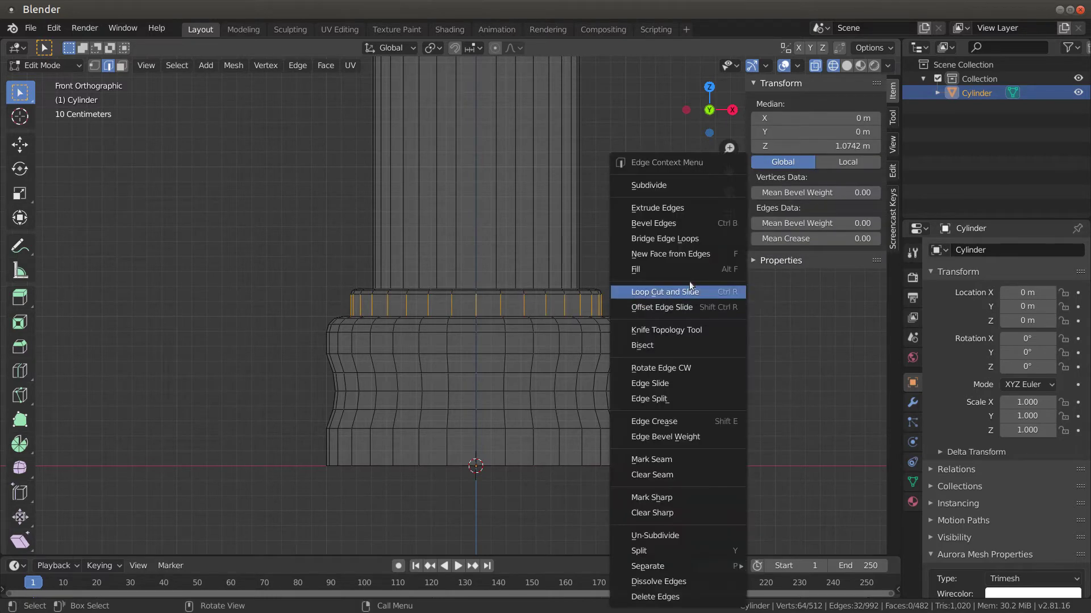
{"action": "left_click", "coordinate": [663, 185]}
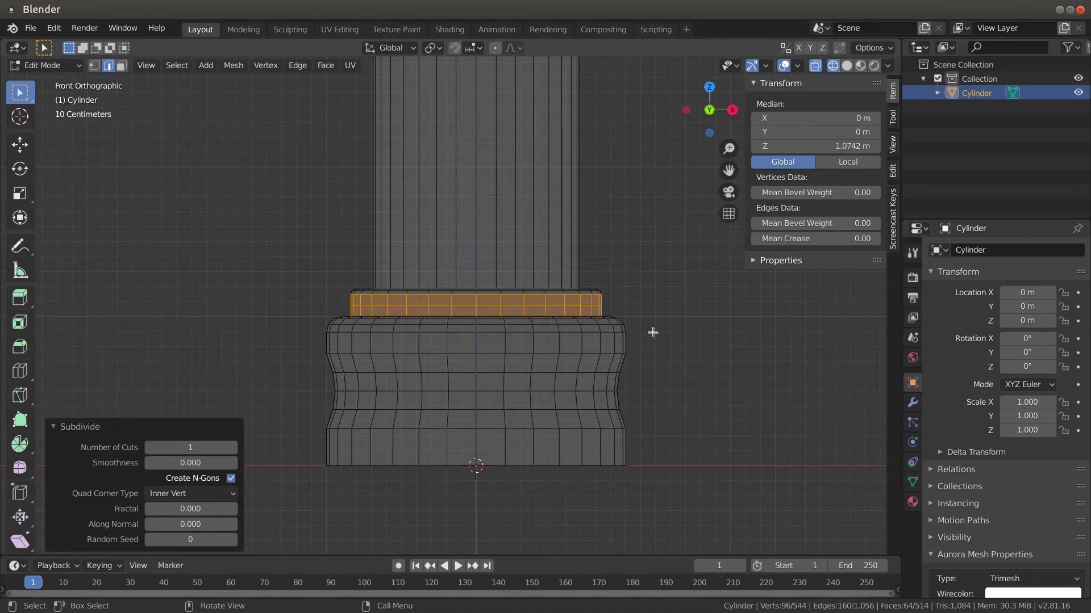
- Subdivide the selected side band of the narrow upper step once more and return to solid shading
{"action": "right_click", "coordinate": [682, 321]}
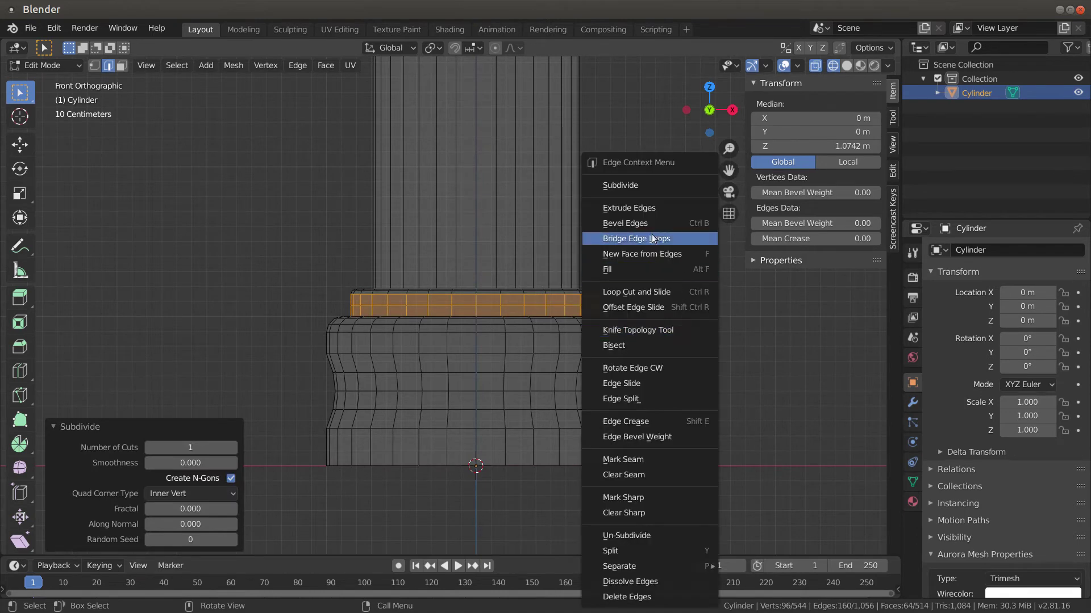
{"action": "left_click", "coordinate": [648, 183]}
{"action": "middle_click_drag", "start_coordinate": [697, 370], "coordinate": [608, 394]}
{"action": "key", "text": "shift+z"}
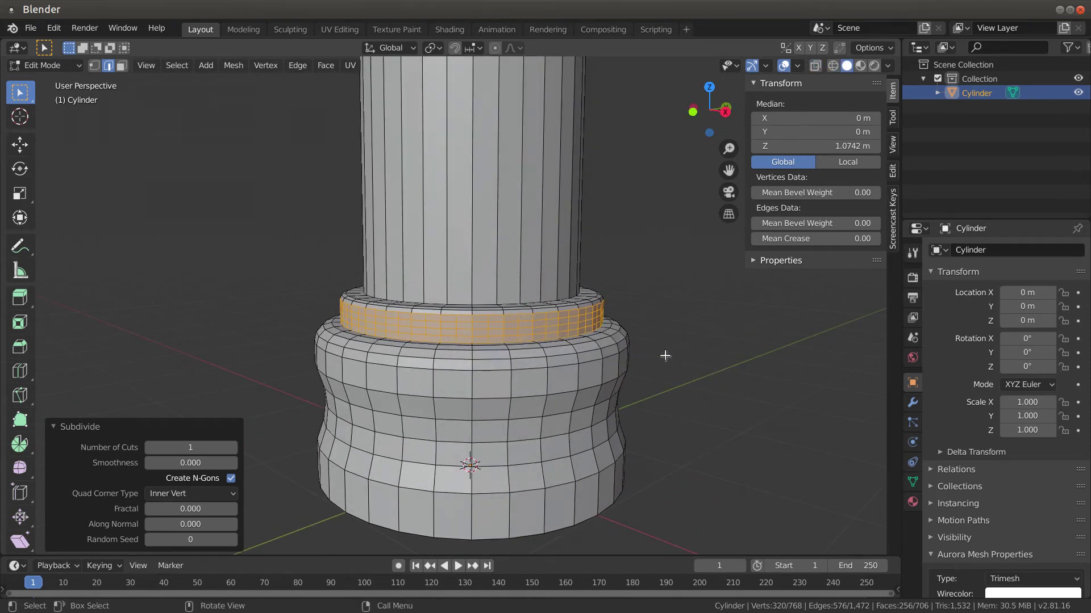
{"action": "key", "text": "s"}
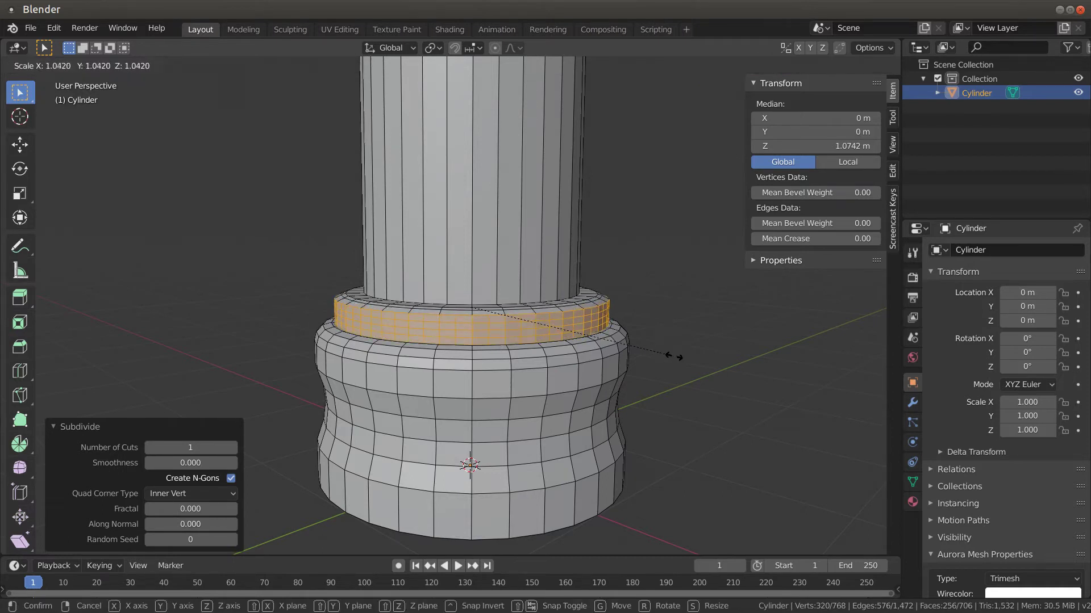
{"action": "left_click", "coordinate": [674, 356]}
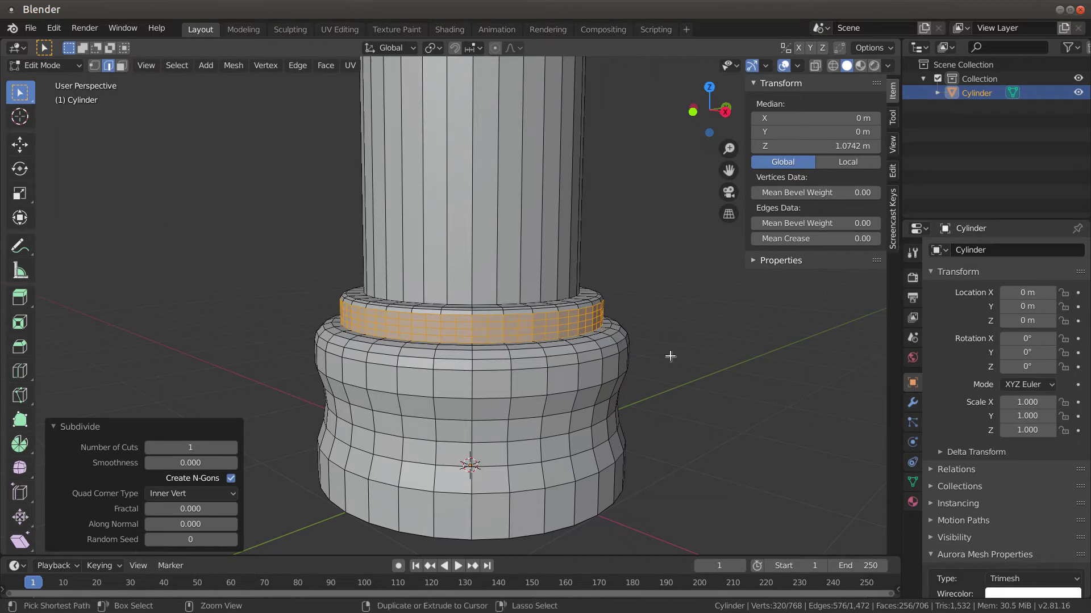
{"action": "key", "text": "ctrl+b"}
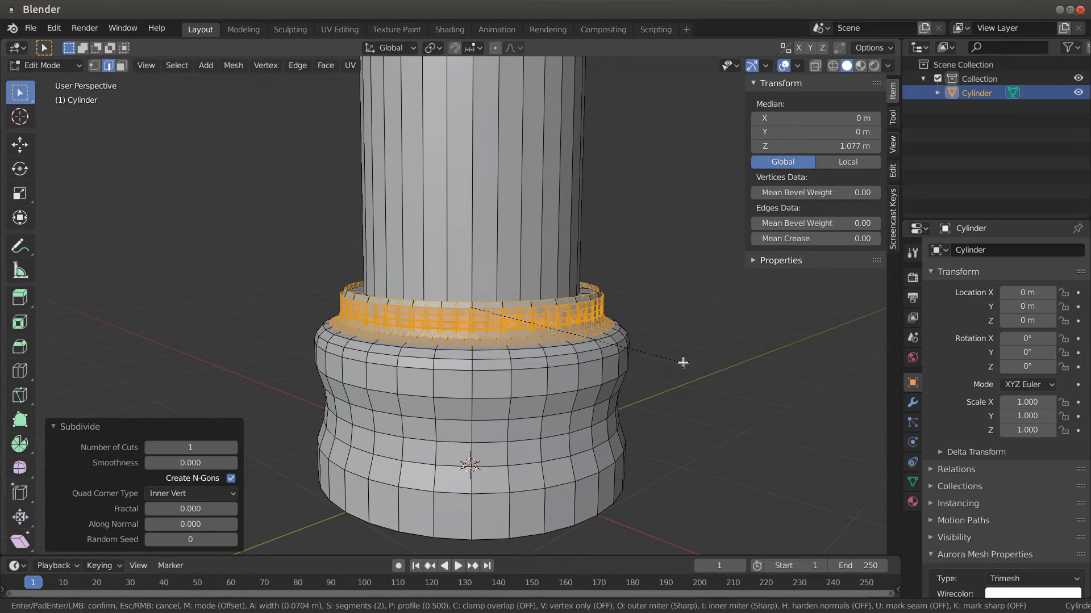
{"action": "left_click", "coordinate": [683, 361]}
{"action": "scroll", "coordinate": [654, 352], "scroll_direction": "up", "scroll_amount": 3}
{"action": "middle_click_drag", "start_coordinate": [640, 348], "coordinate": [626, 343]}
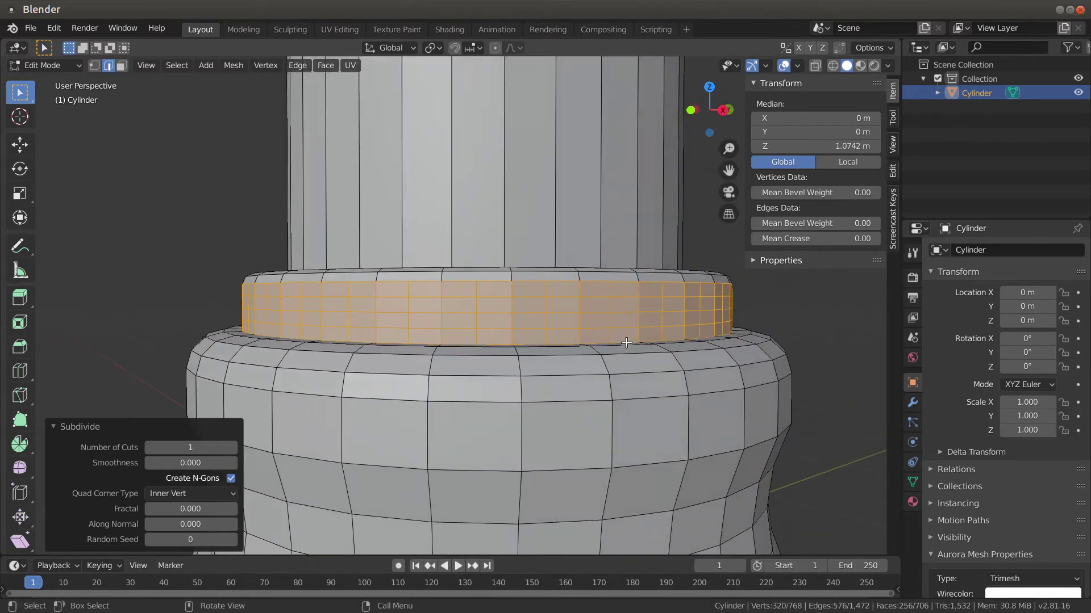
{"action": "key", "text": "s"}
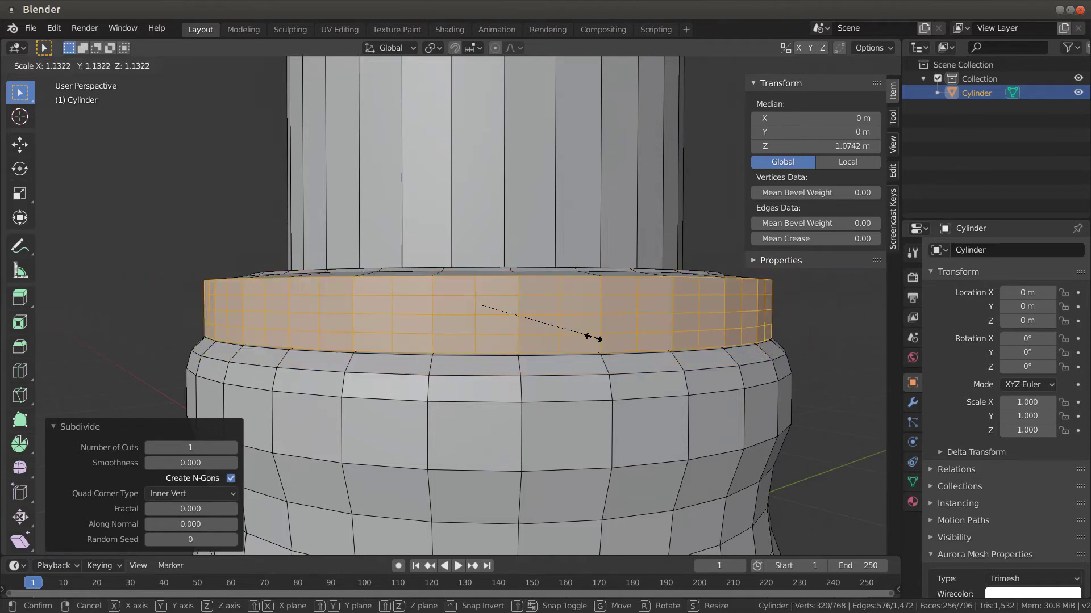
{"action": "key", "text": "Escape"}
{"action": "middle_click_drag", "start_coordinate": [480, 365], "coordinate": [482, 365]}
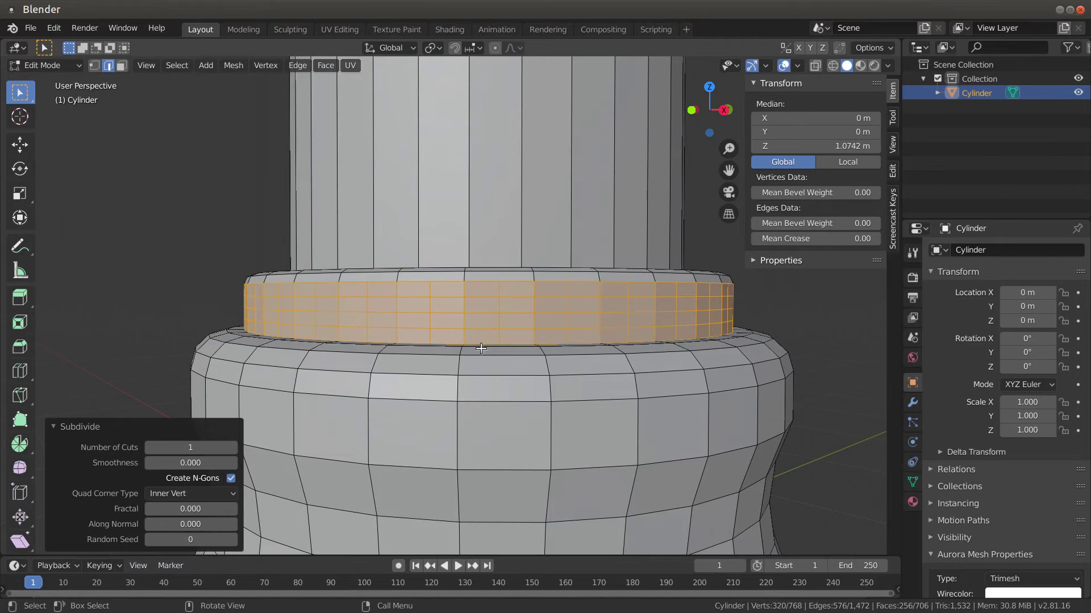
- In wireframe front view, scale the middle edge loop around the narrow upper step to about 1.014
{"action": "key", "text": "alt+z"}
{"action": "key", "text": "KP_1"}
{"action": "key", "text": "shift+z"}
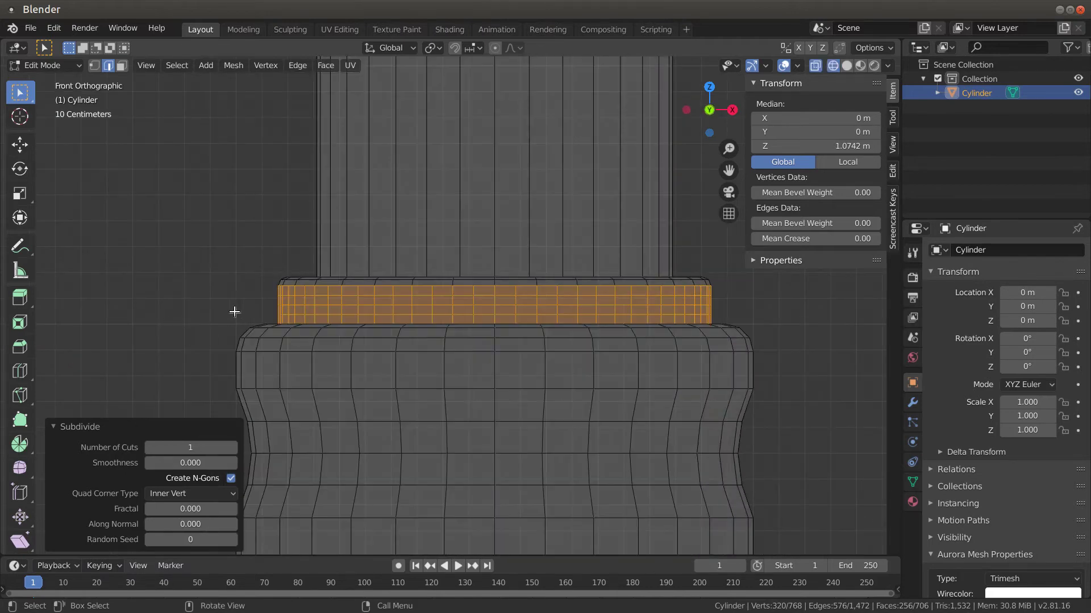
{"action": "mouse_move", "coordinate": [254, 302]}
{"action": "left_mouse_down"}
{"action": "mouse_move", "coordinate": [418, 315]}
{"action": "mouse_move", "coordinate": [720, 309]}
{"action": "left_mouse_up"}
{"action": "key", "text": "s"}
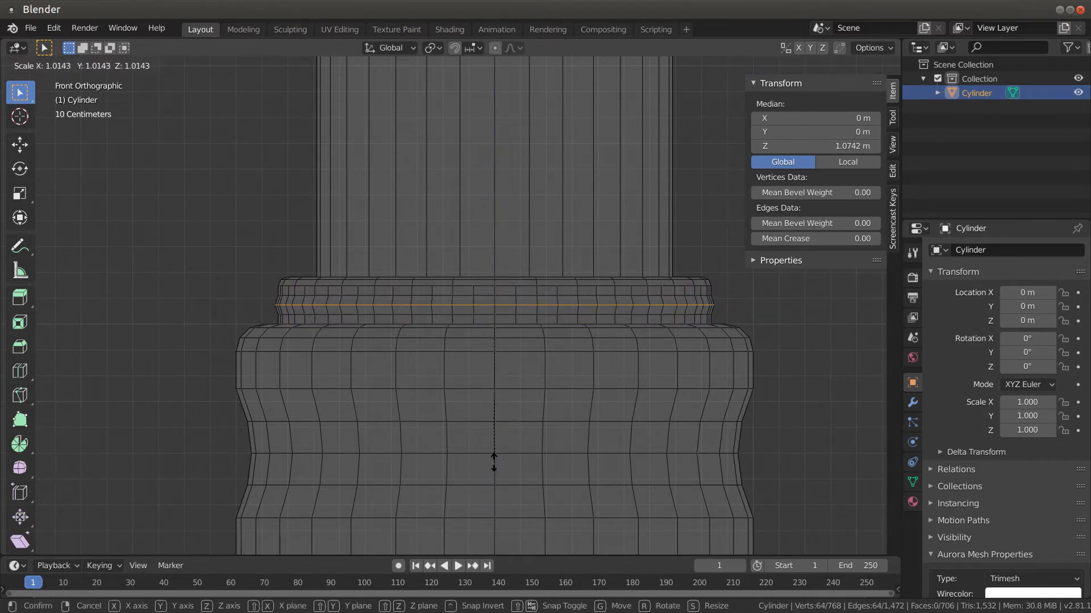
{"action": "left_click", "coordinate": [494, 462]}
- Scale the three central edge loops of the narrow upper step to about 0.978, clear the selection and check the profile in Object Mode
{"action": "left_click_drag", "start_coordinate": [263, 292], "coordinate": [723, 316]}
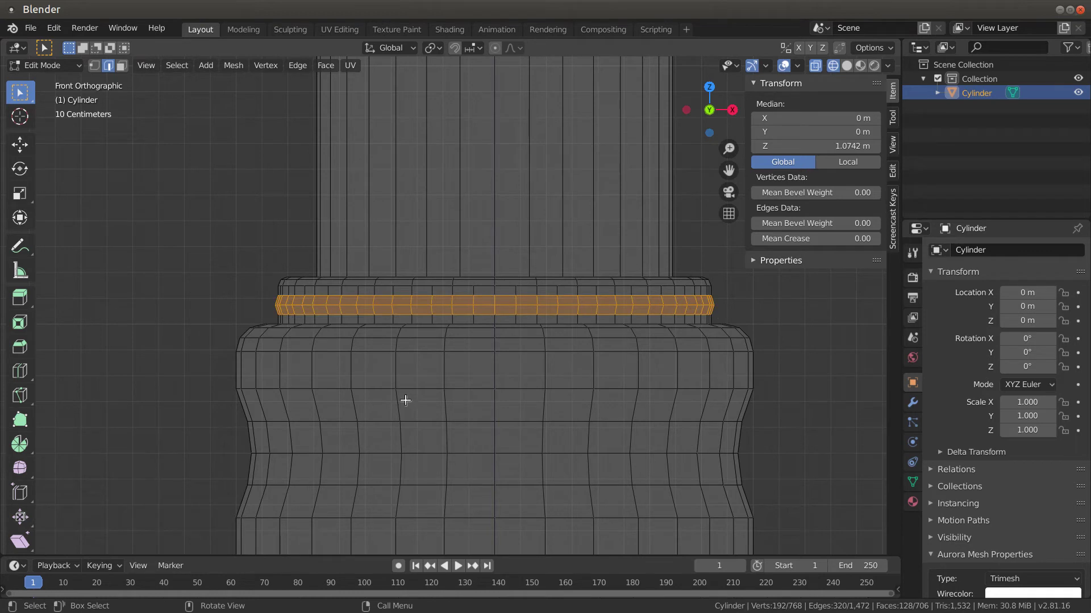
{"action": "key", "text": "s"}
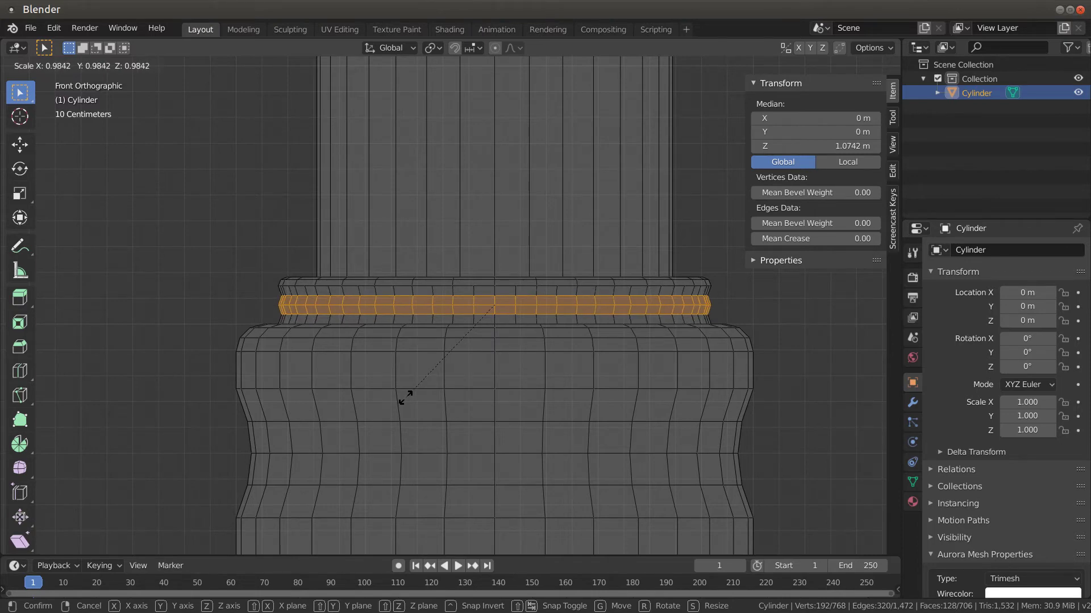
{"action": "left_click", "coordinate": [404, 396]}
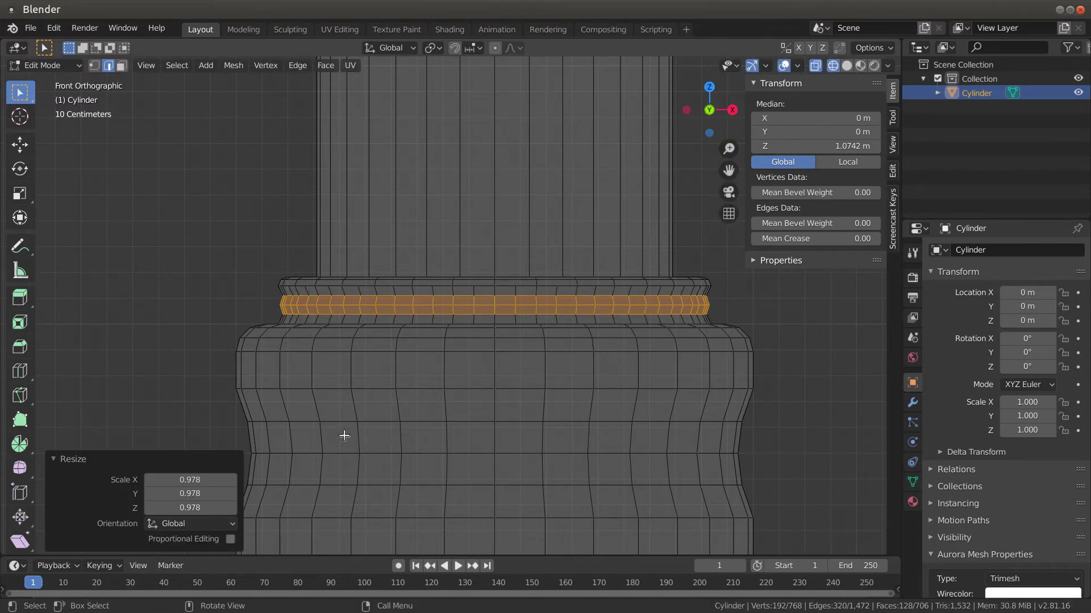
{"action": "key", "text": "shift"}
{"action": "key", "text": "shift+z"}
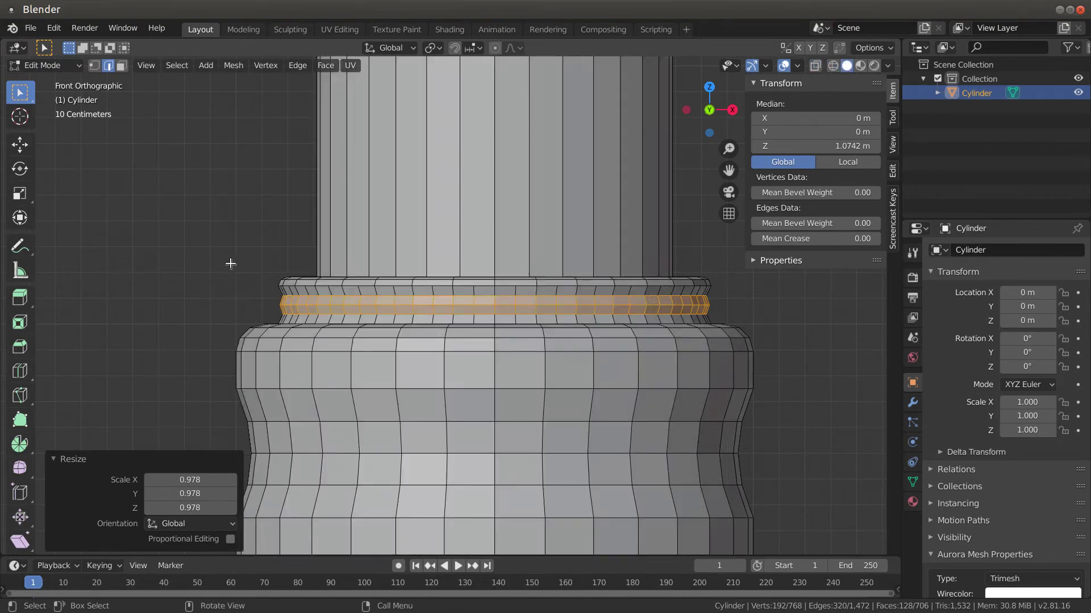
{"action": "key", "text": "alt+a"}
{"action": "key", "text": "Tab"}
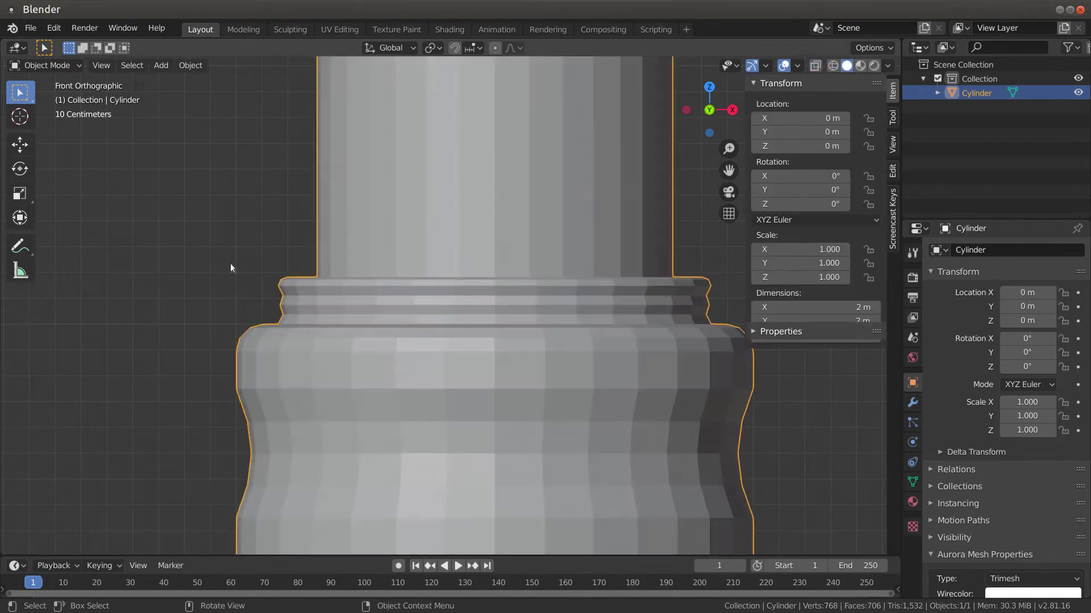
- Duplicate the column half in place and mirror the copy along the global Z axis
{"action": "middle_click_drag", "start_coordinate": [230, 263], "coordinate": [260, 407]}
{"action": "scroll", "coordinate": [260, 407], "scroll_direction": "down", "scroll_amount": 5}
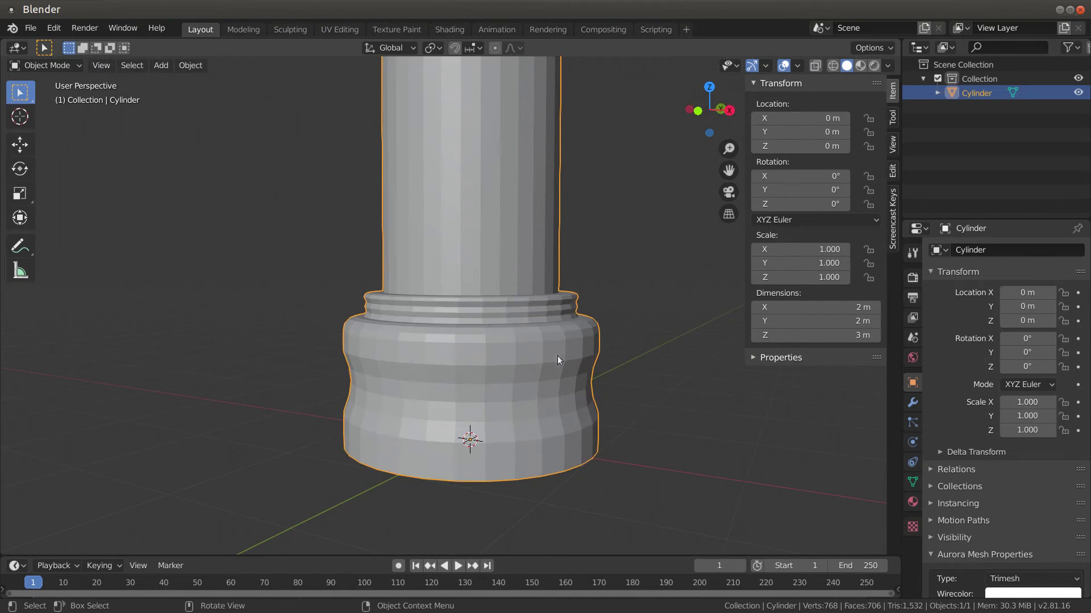
{"action": "middle_click_drag", "start_coordinate": [557, 356], "coordinate": [508, 392]}
{"action": "scroll", "coordinate": [571, 383], "scroll_direction": "down", "scroll_amount": 4}
{"action": "mouse_move", "coordinate": [509, 328]}
{"action": "middle_mouse_down"}
{"action": "mouse_move", "coordinate": [497, 322]}
{"action": "mouse_move", "coordinate": [513, 322]}
{"action": "middle_mouse_up"}
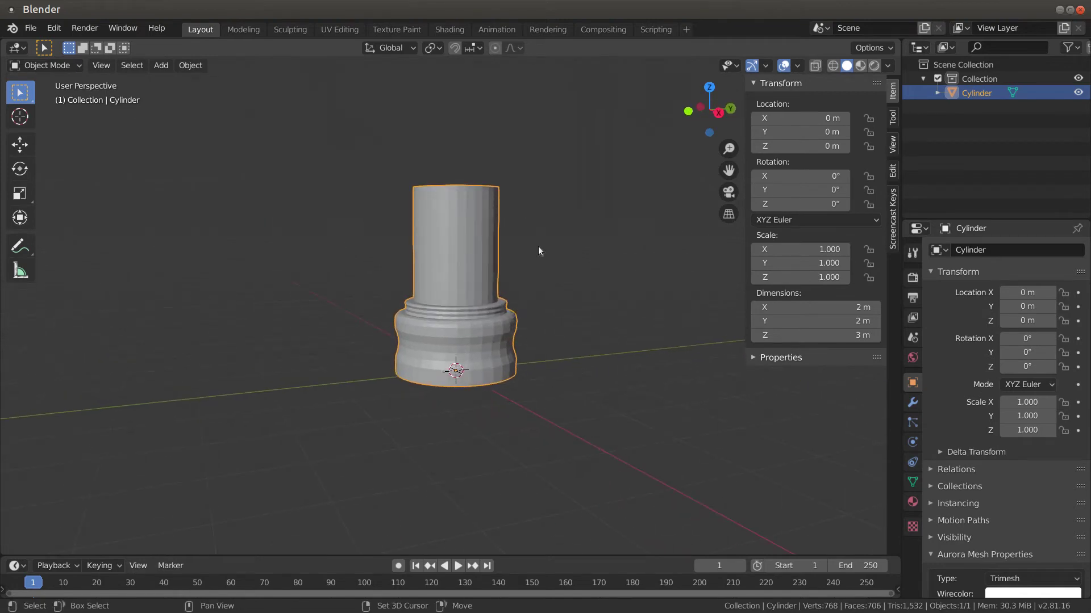
{"action": "key", "text": "shift+d"}
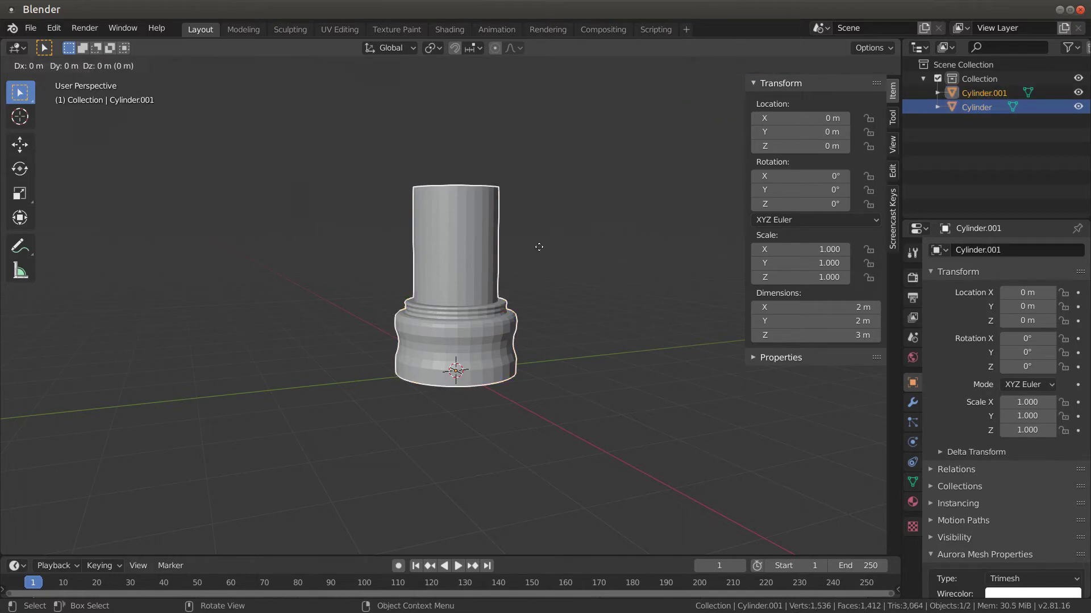
{"action": "left_click", "coordinate": [538, 247]}
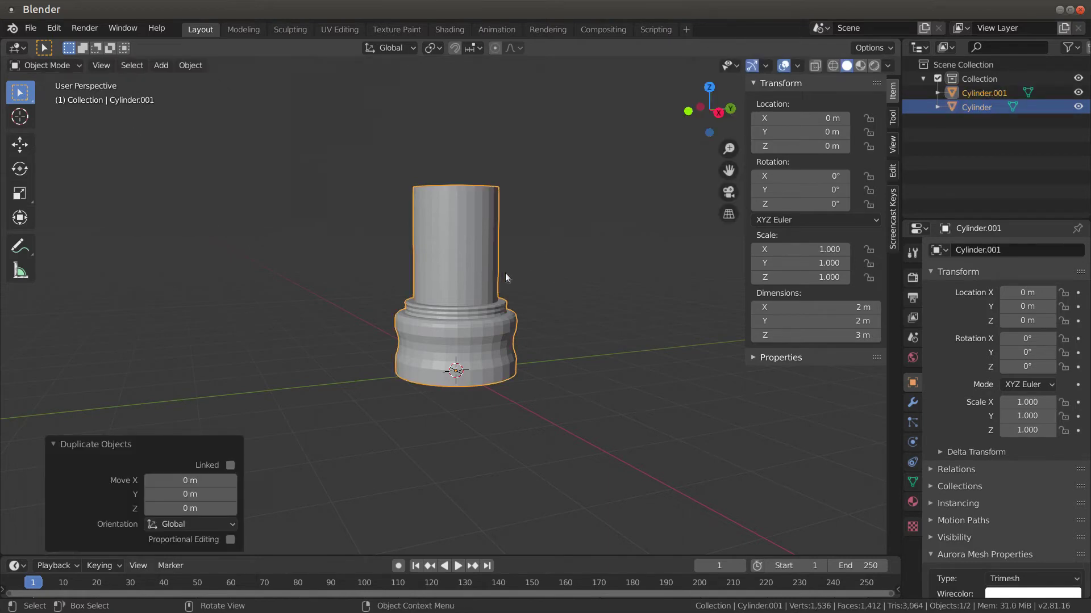
{"action": "right_click", "coordinate": [533, 273]}
{"action": "mouse_move", "coordinate": [532, 273]}
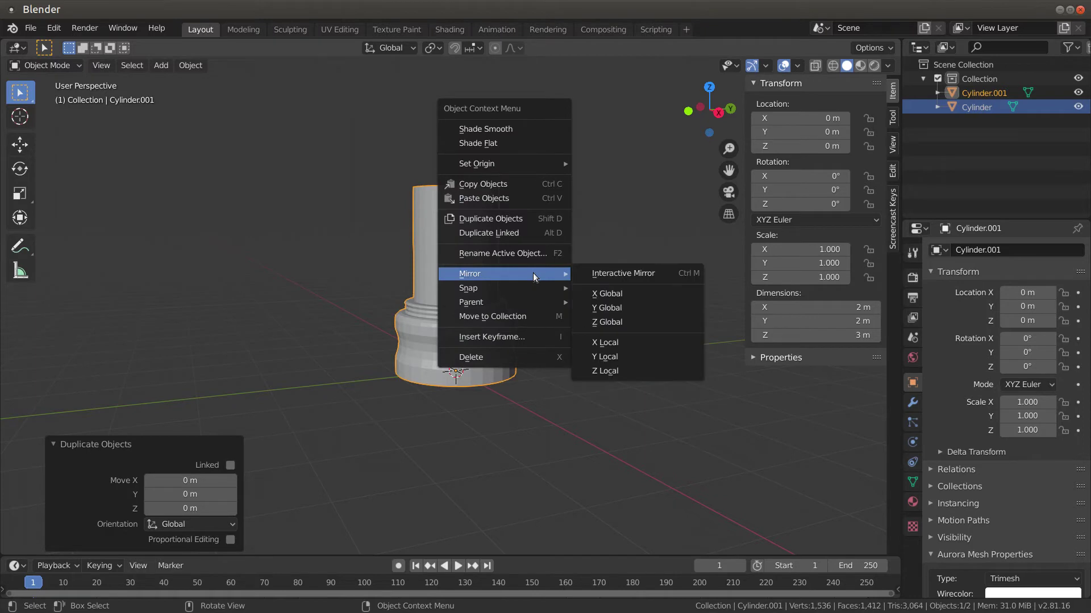
{"action": "left_click", "coordinate": [647, 321]}
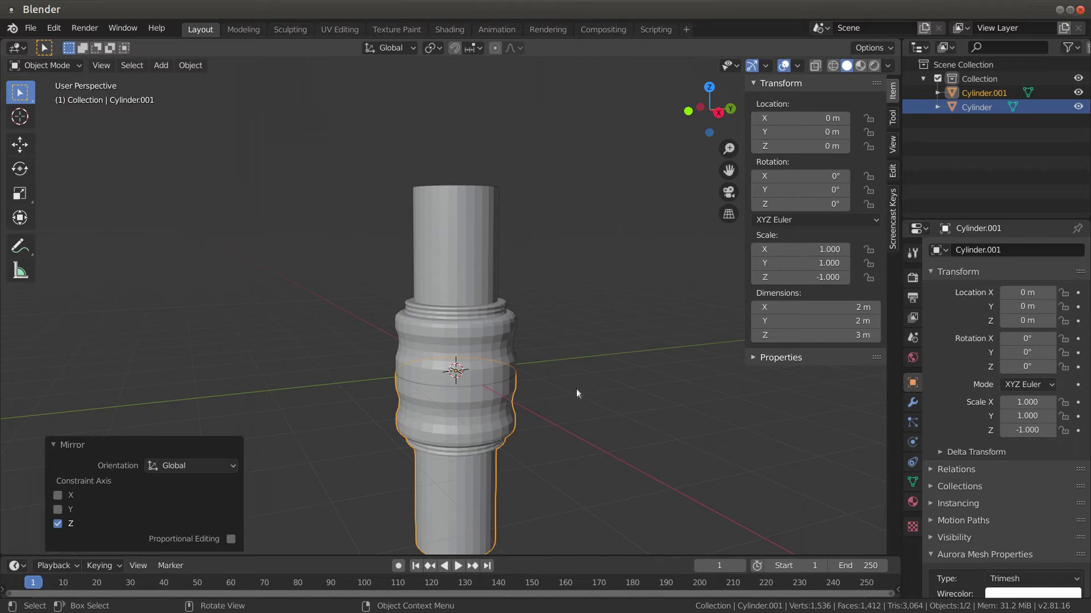
- Move the mirrored column half up along Z and set its Z location to exactly 6 m
{"action": "key", "text": "g"}
{"action": "key", "text": "z"}
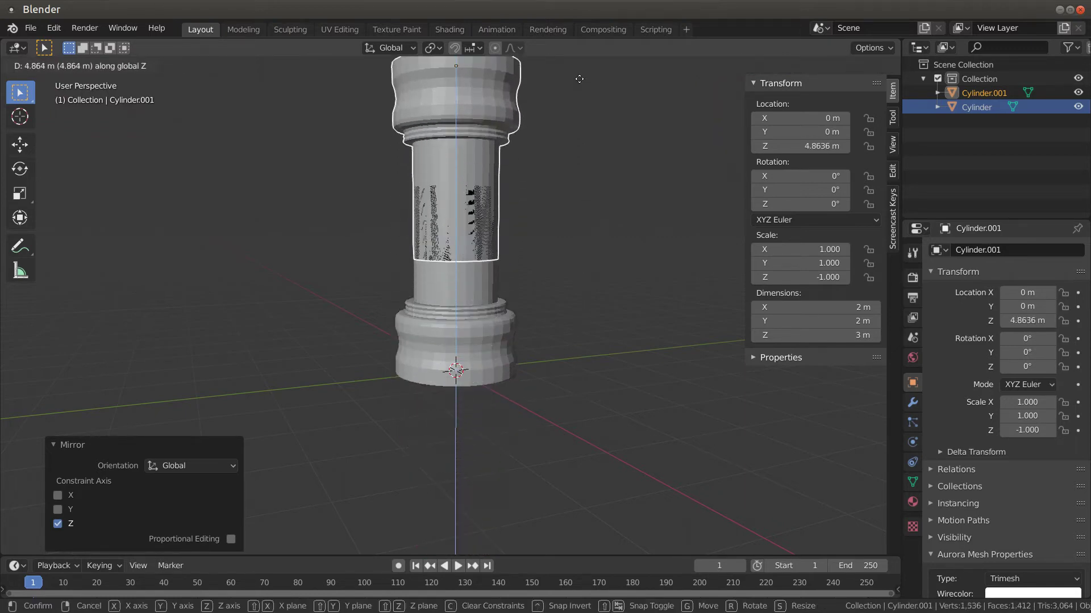
{"action": "left_click", "coordinate": [571, 494]}
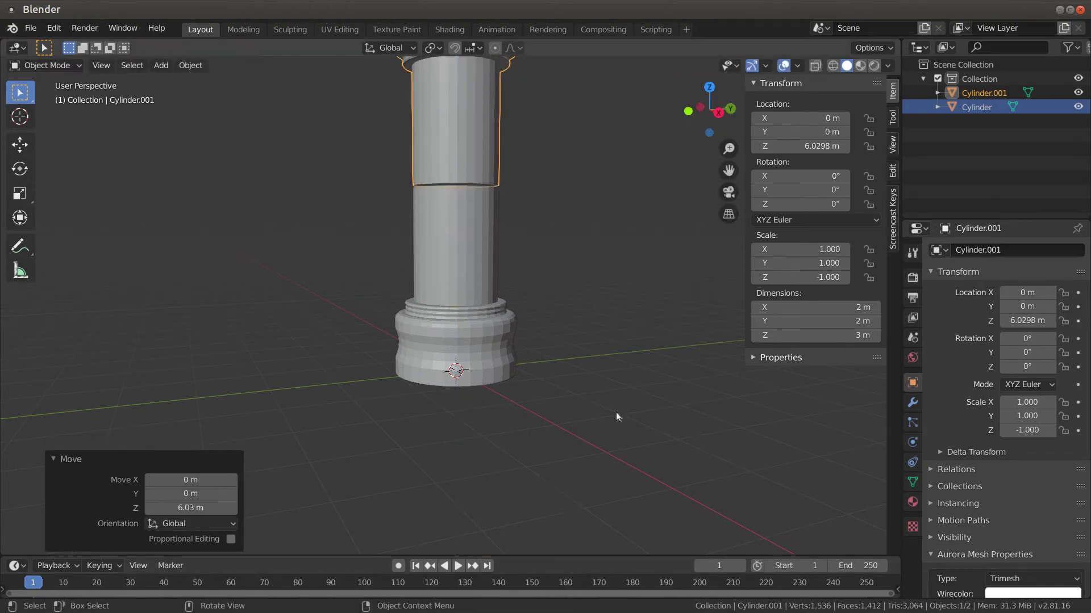
{"action": "left_click", "coordinate": [801, 146]}
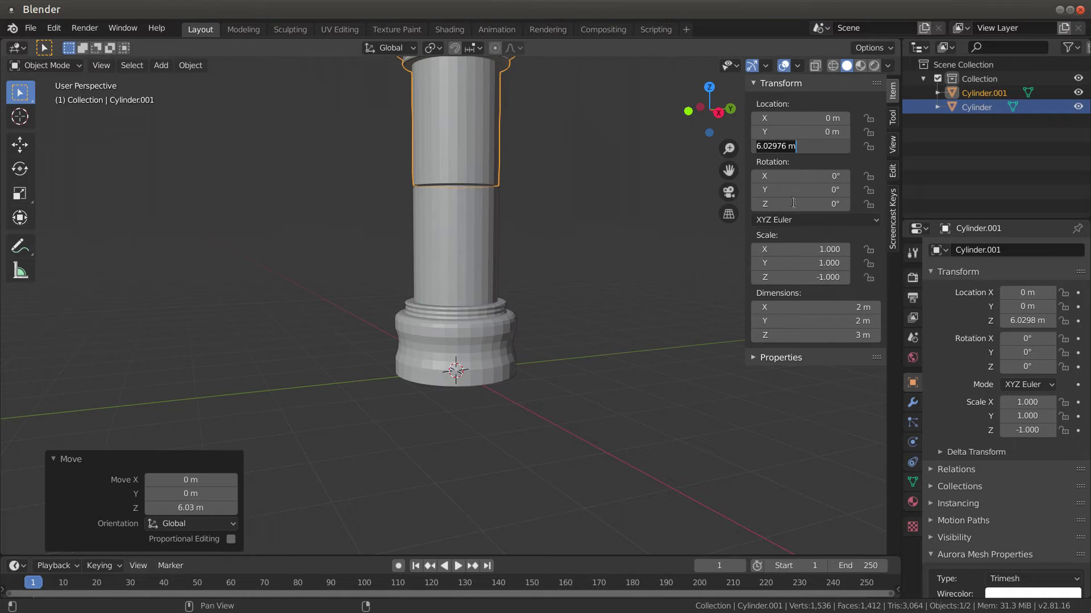
{"action": "type", "text": "6"}
{"action": "key", "text": "Return"}
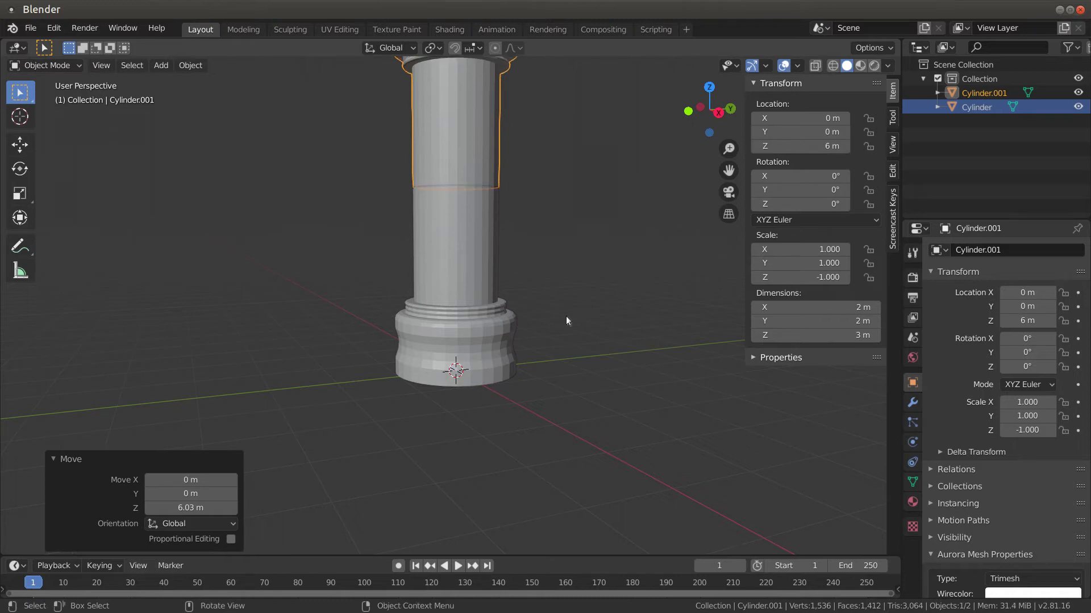
- Join the upper and lower column halves into one object, keeping the lower half as the active object
{"action": "left_click", "coordinate": [622, 234]}
{"action": "middle_click_drag", "start_coordinate": [635, 347], "coordinate": [567, 349]}
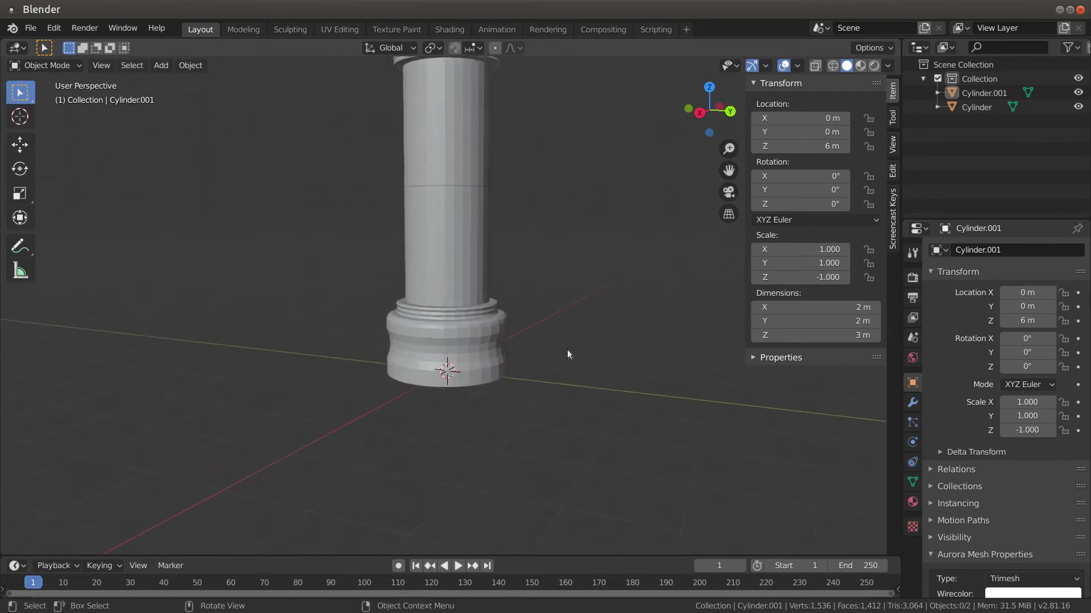
{"action": "left_click", "coordinate": [474, 166]}
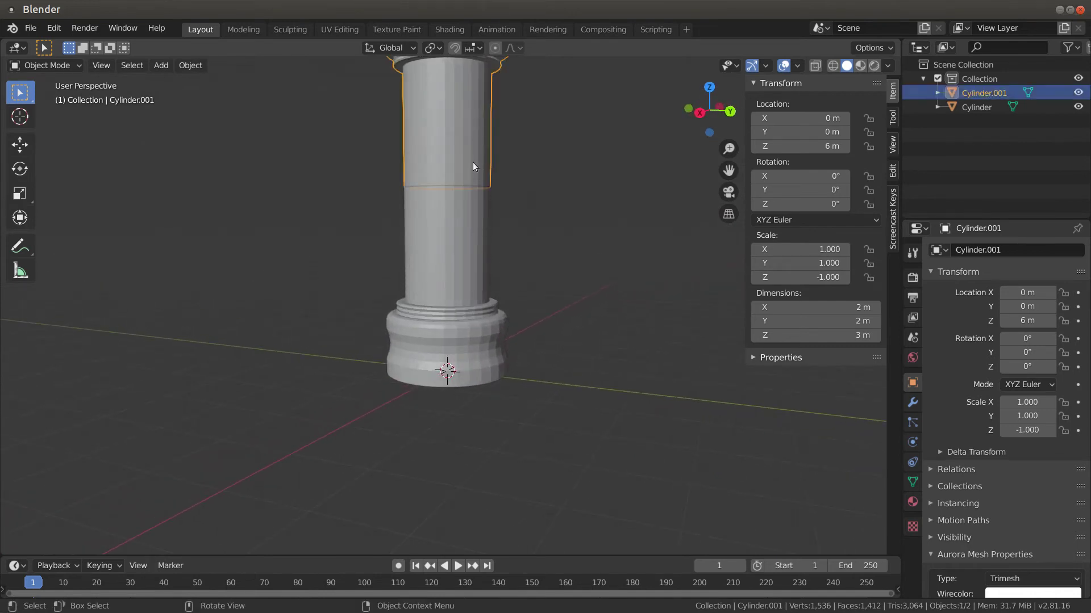
{"action": "left_click", "coordinate": [470, 259], "text": "shift"}
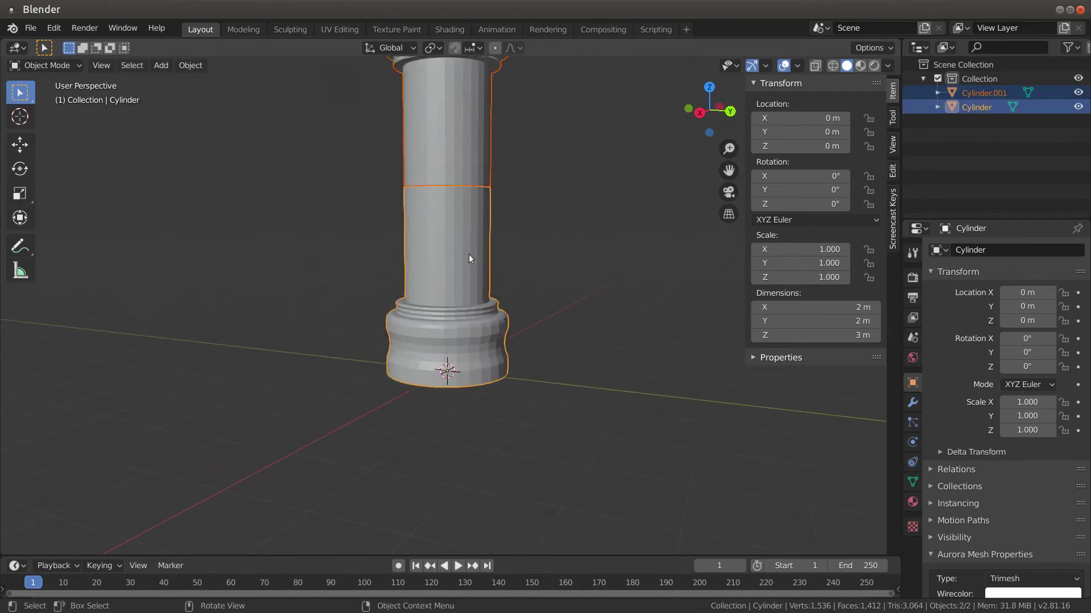
{"action": "key", "text": "ctrl+j"}
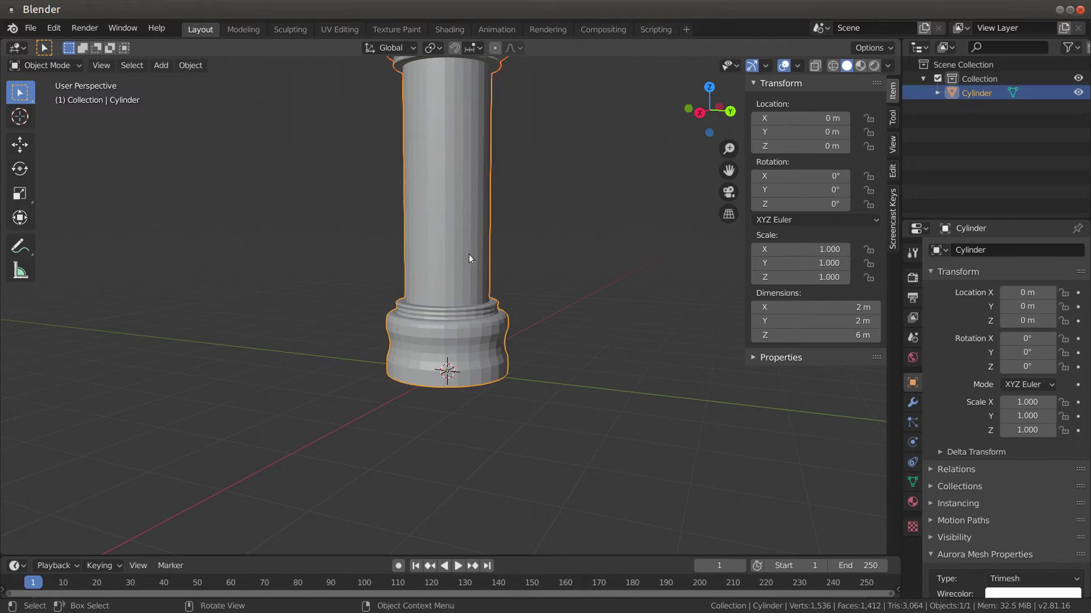
{"action": "left_click", "coordinate": [671, 256]}
{"action": "middle_click_drag", "start_coordinate": [672, 256], "coordinate": [482, 274]}
{"action": "left_click", "coordinate": [468, 240]}
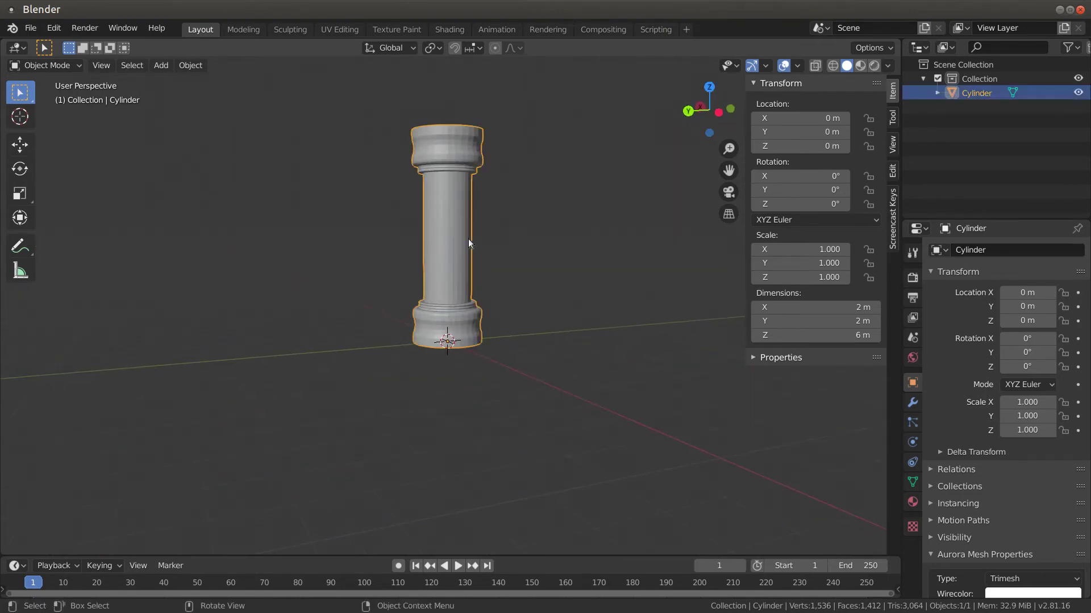
{"action": "key", "text": "g"}
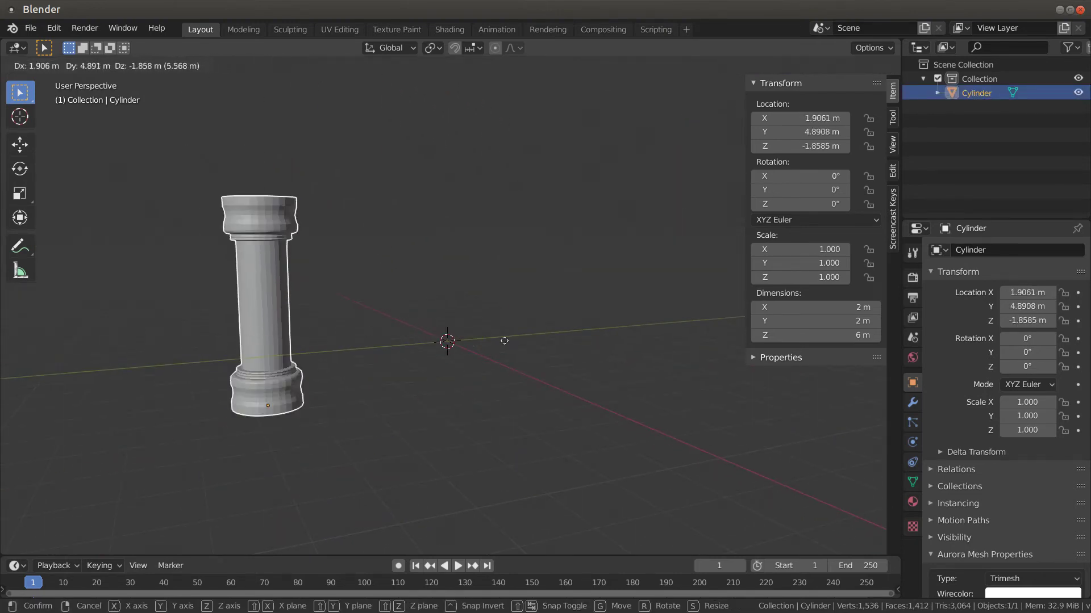
{"action": "key", "text": "Escape"}
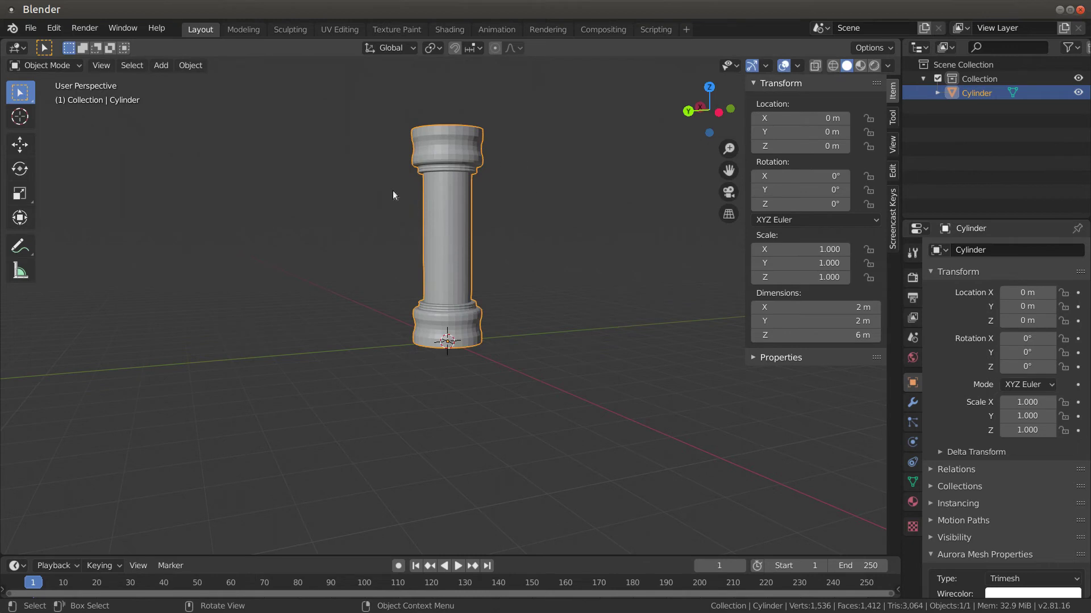
- Select the whole column mesh in Edit Mode, separate it by loose parts and return to Object Mode
{"action": "middle_click_drag", "start_coordinate": [449, 230], "coordinate": [450, 288]}
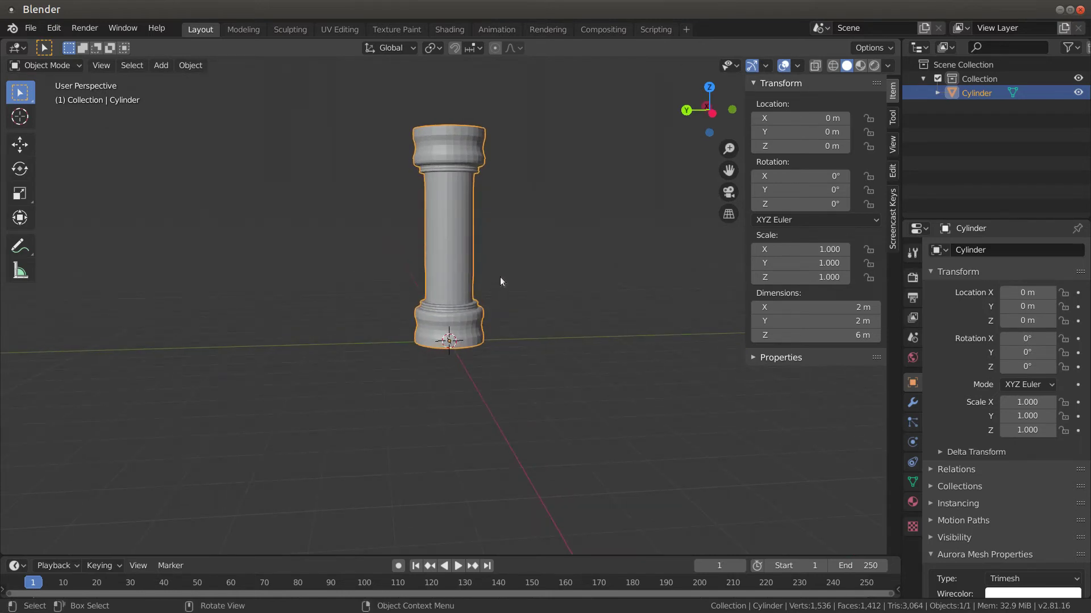
{"action": "key", "text": "Tab"}
{"action": "key", "text": "a"}
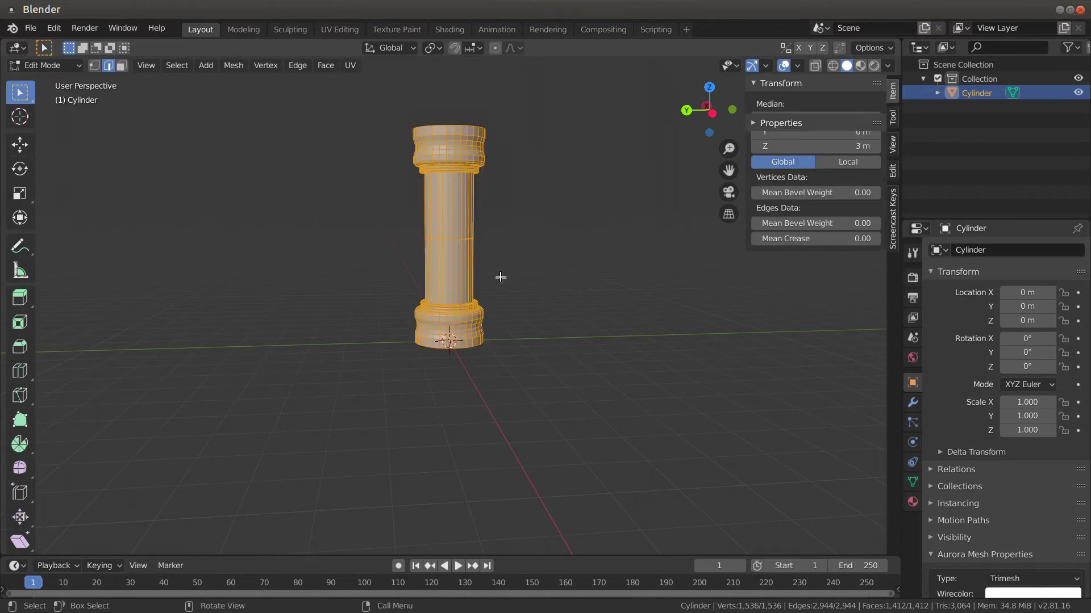
{"action": "right_click", "coordinate": [518, 254]}
{"action": "left_click", "coordinate": [475, 239]}
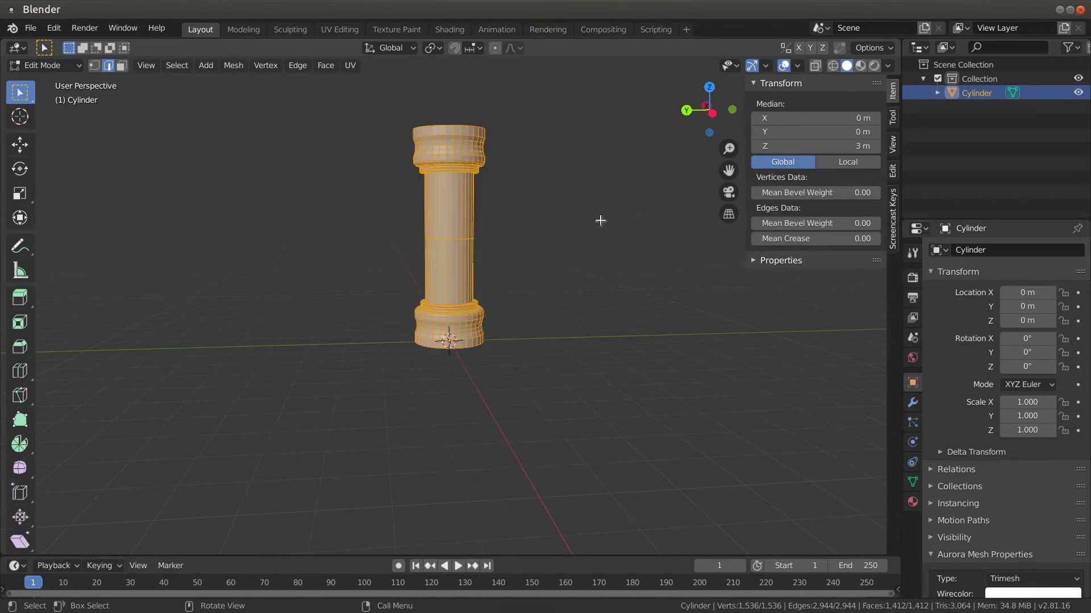
{"action": "key", "text": "alt+a"}
{"action": "key", "text": "a"}
{"action": "key", "text": "p"}
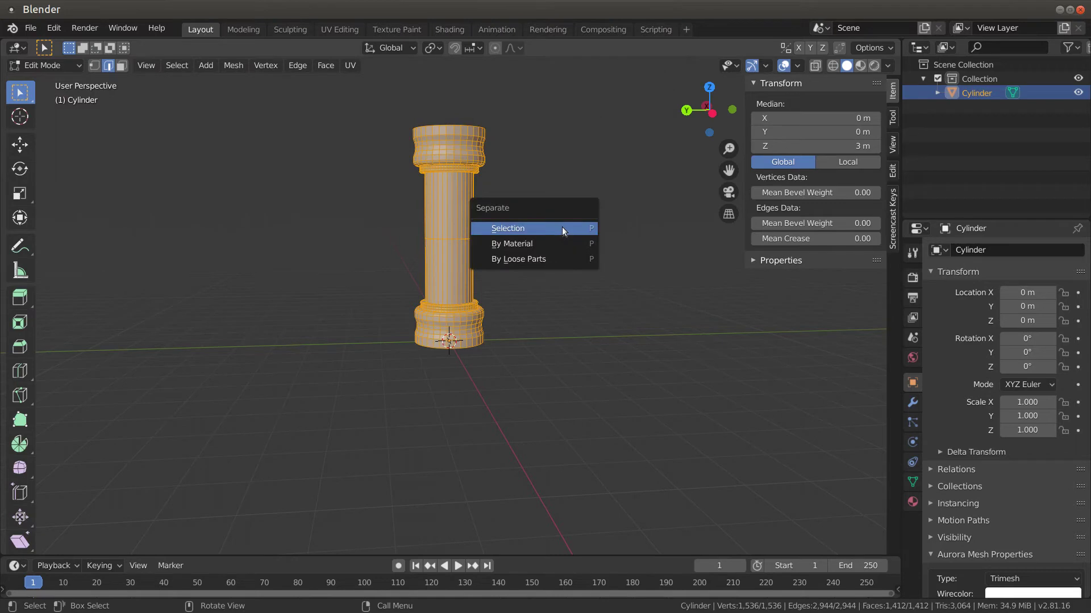
{"action": "left_click", "coordinate": [538, 261]}
{"action": "key", "text": "Tab"}
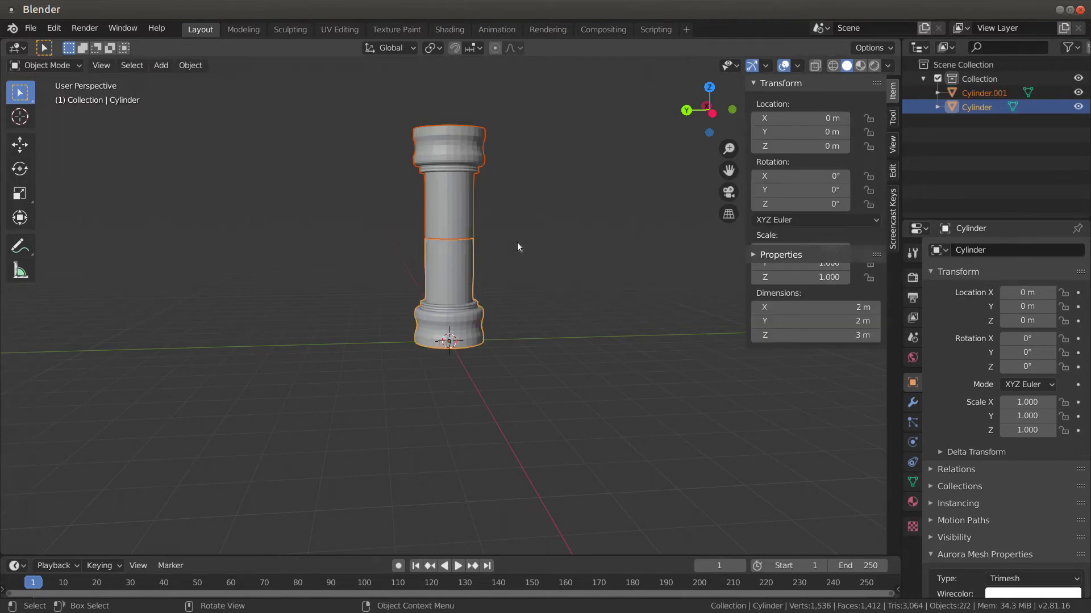
- Select only the separated upper column half, move it aside and delete it, keeping the lower half
{"action": "left_click", "coordinate": [534, 222]}
{"action": "left_click", "coordinate": [464, 185]}
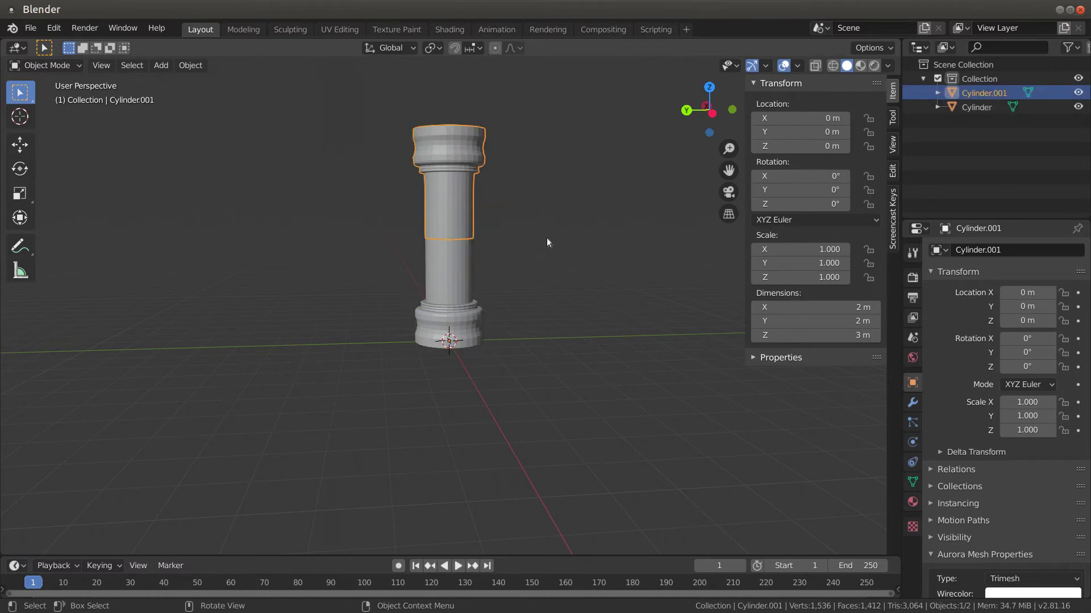
{"action": "key", "text": "g"}
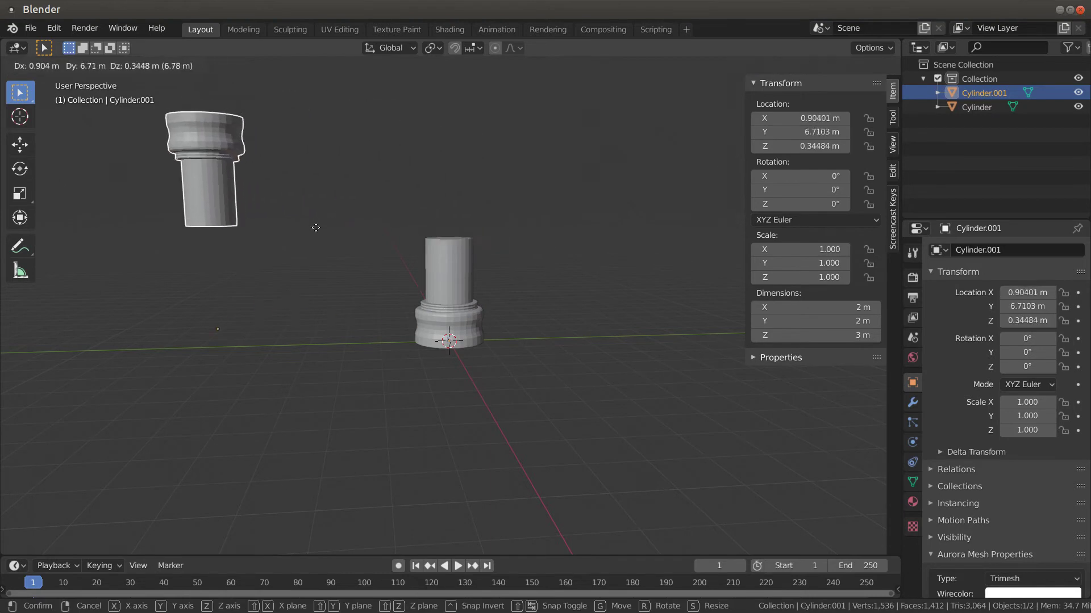
{"action": "left_click", "coordinate": [332, 232]}
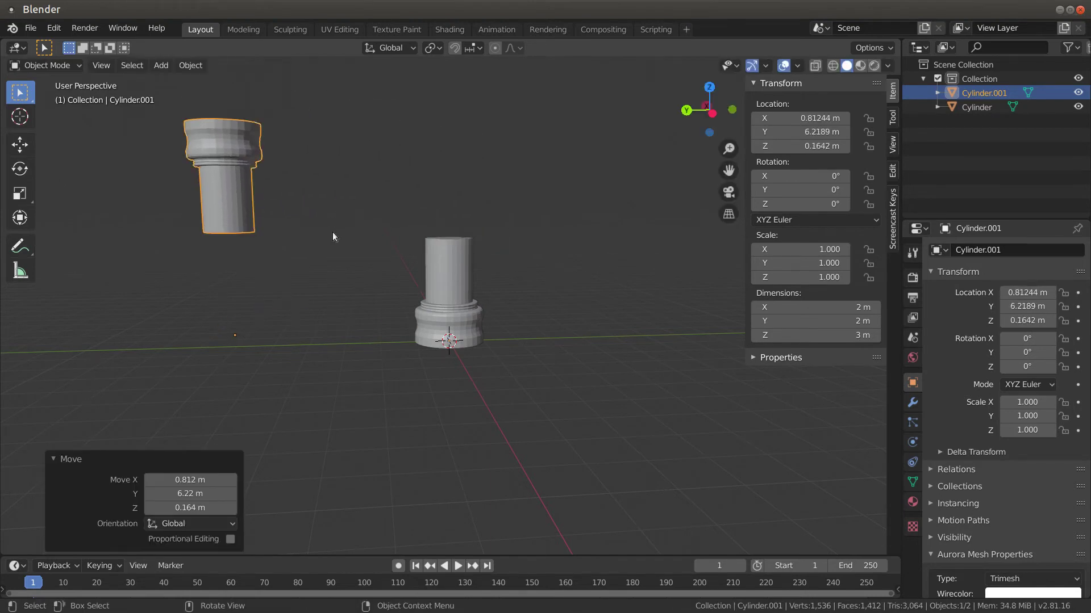
{"action": "key", "text": "Delete"}
{"action": "middle_click_drag", "start_coordinate": [490, 284], "coordinate": [475, 259]}
{"action": "scroll", "coordinate": [475, 255], "scroll_direction": "up", "scroll_amount": 2}
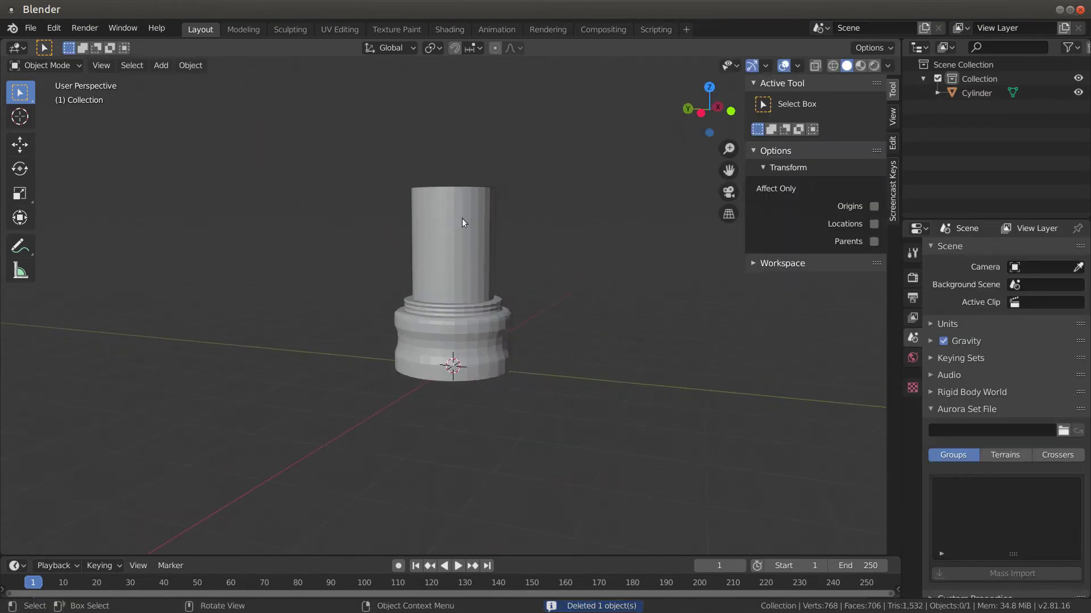
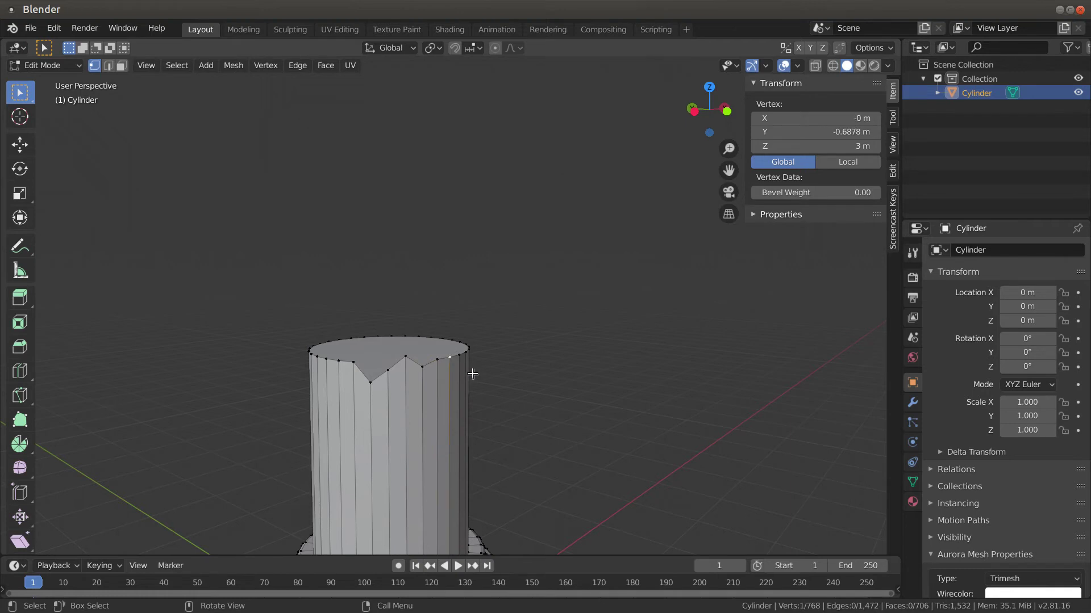
- Lower the selected vertex on the shaft's top rim about 0.08 m along Z and its neighbour at X 0.134 m about 0.25 m
{"action": "key", "text": "g"}
{"action": "key", "text": "z"}
{"action": "left_click", "coordinate": [470, 378]}
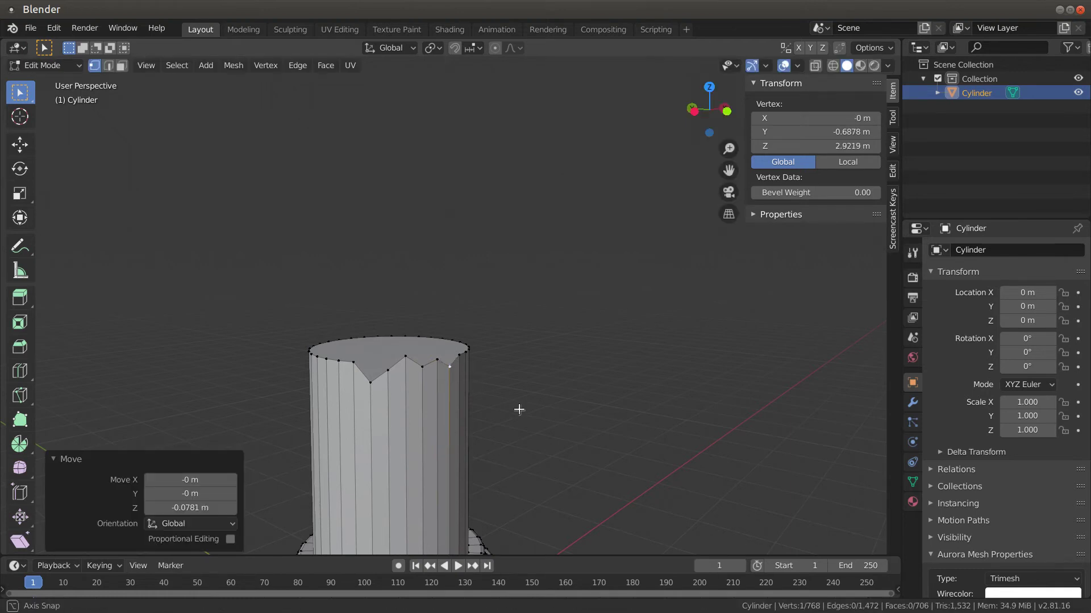
{"action": "middle_click_drag", "start_coordinate": [519, 408], "coordinate": [368, 342]}
{"action": "left_click", "coordinate": [359, 338]}
{"action": "key", "text": "g"}
{"action": "key", "text": "z"}
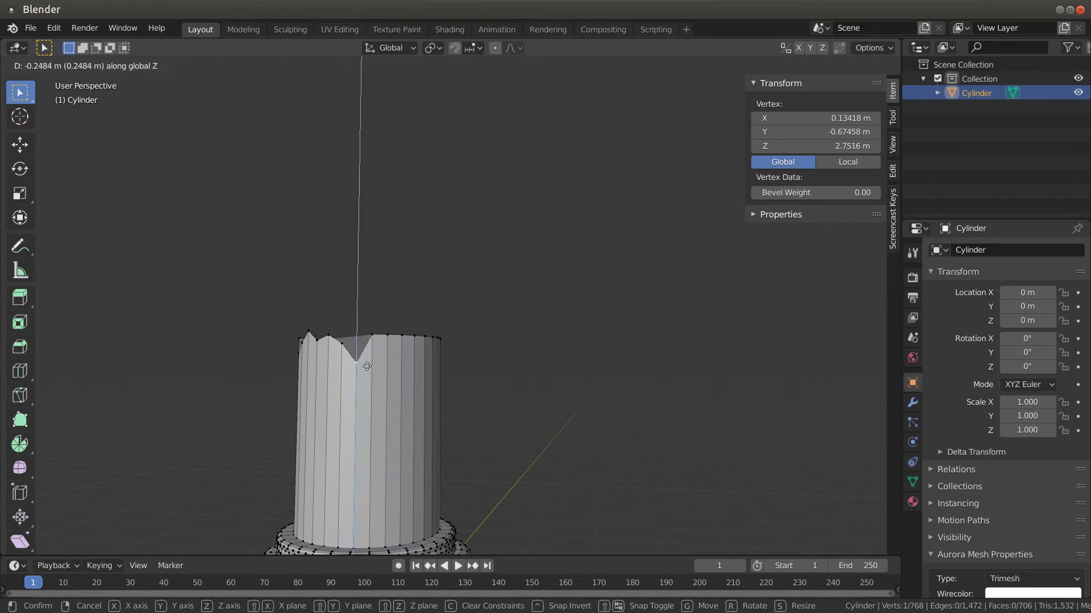
{"action": "left_click", "coordinate": [367, 367]}
- Lower the next two rim vertices along Z, by about 0.29 m and 0.2 m, to widen the notch
{"action": "left_click", "coordinate": [372, 337]}
{"action": "key", "text": "g"}
{"action": "key", "text": "z"}
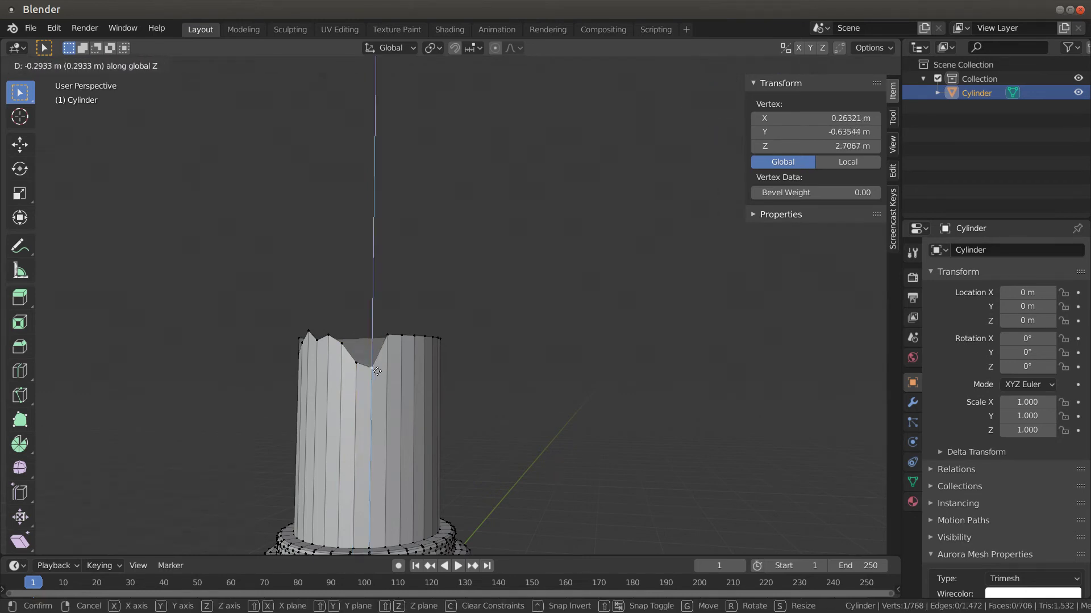
{"action": "left_click", "coordinate": [377, 372]}
{"action": "left_click", "coordinate": [387, 338]}
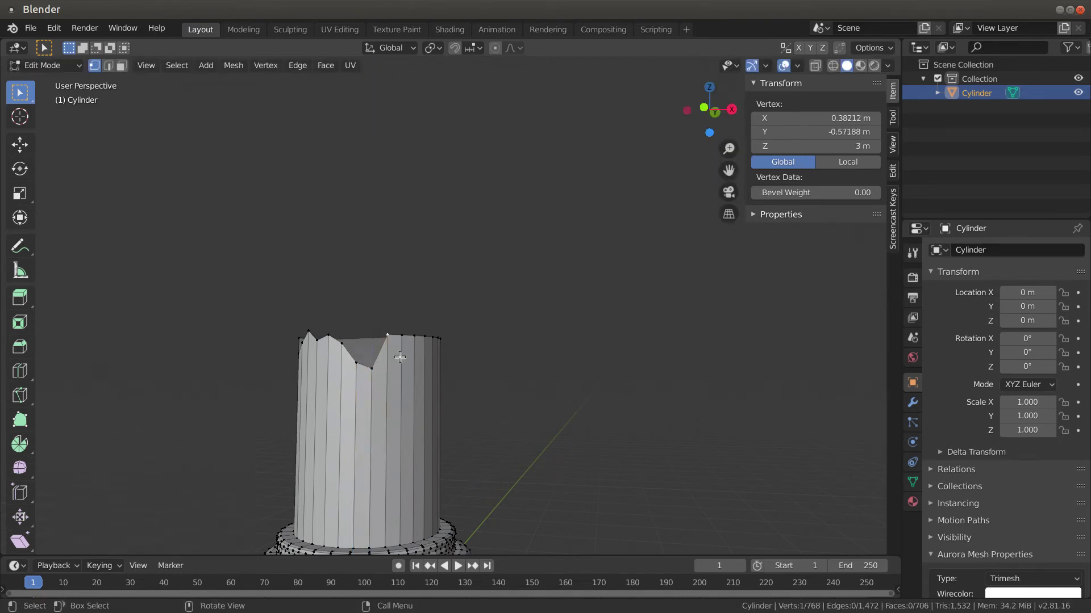
{"action": "key", "text": "g"}
{"action": "key", "text": "z"}
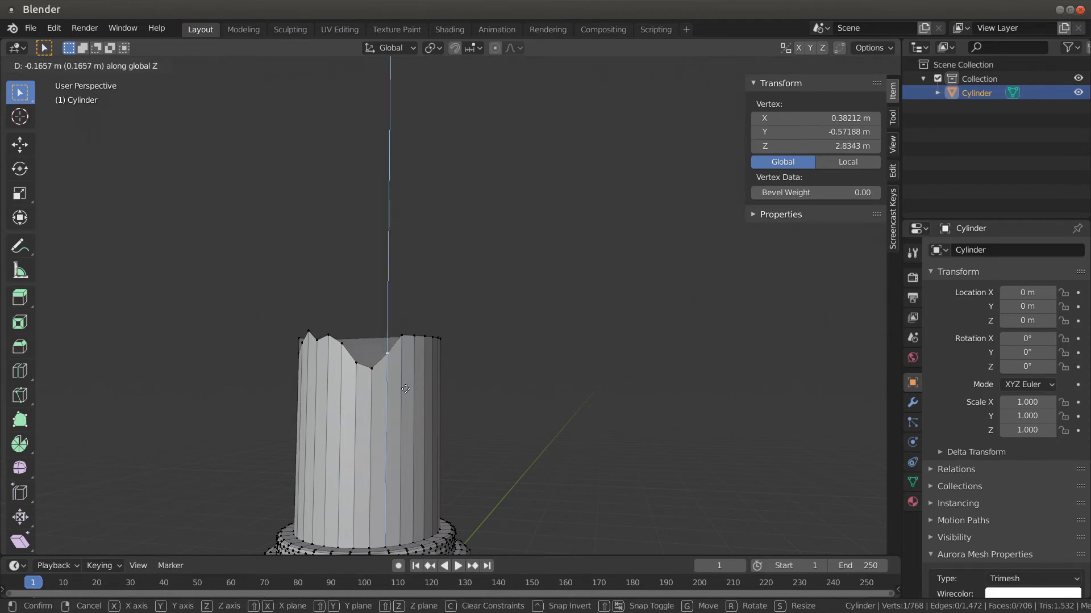
{"action": "left_click", "coordinate": [404, 393]}
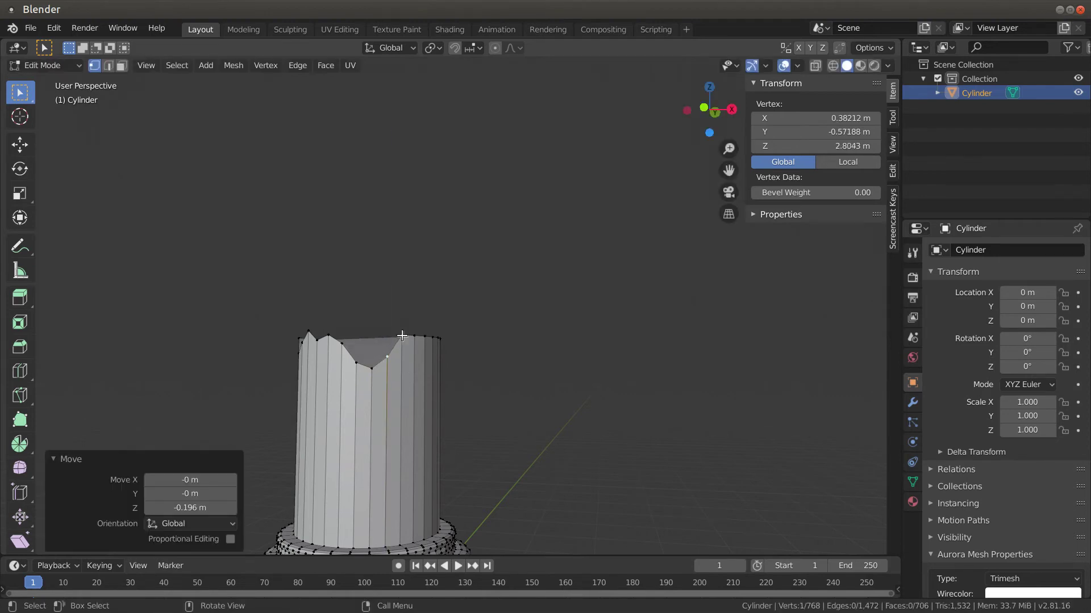
- Lower the rim vertex at X 0.57 m, Y -0.38 m about 0.04 m along Z and raise its neighbour at X 0.635 m about 0.075 m
{"action": "left_click", "coordinate": [410, 335]}
{"action": "middle_click_drag", "start_coordinate": [438, 377], "coordinate": [404, 389]}
{"action": "key", "text": "g"}
{"action": "key", "text": "z"}
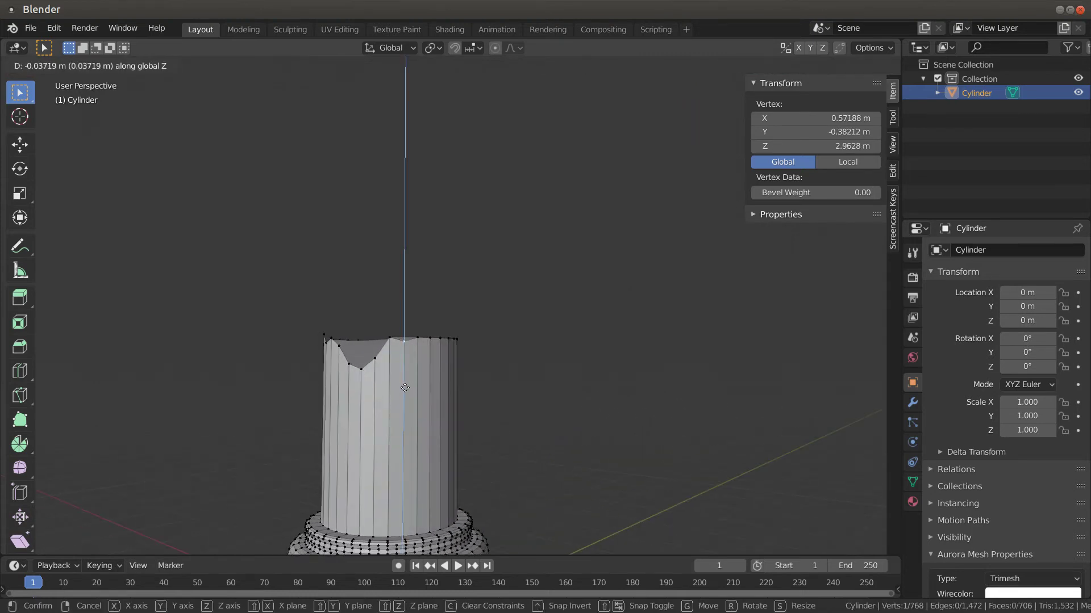
{"action": "left_click", "coordinate": [404, 388]}
{"action": "left_click", "coordinate": [418, 338]}
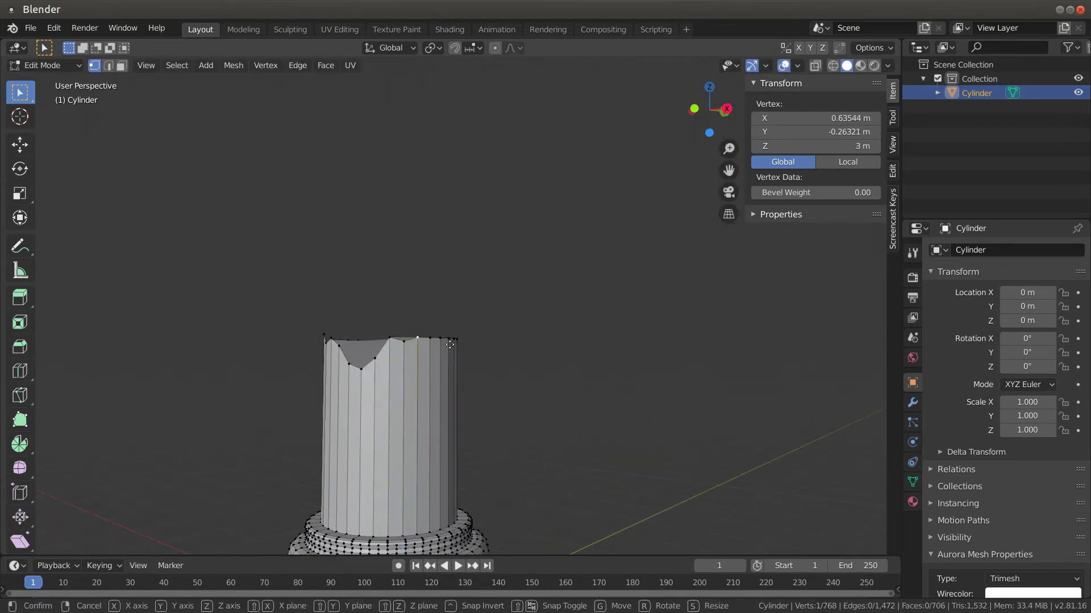
{"action": "key", "text": "g"}
{"action": "key", "text": "z"}
{"action": "left_click", "coordinate": [449, 338]}
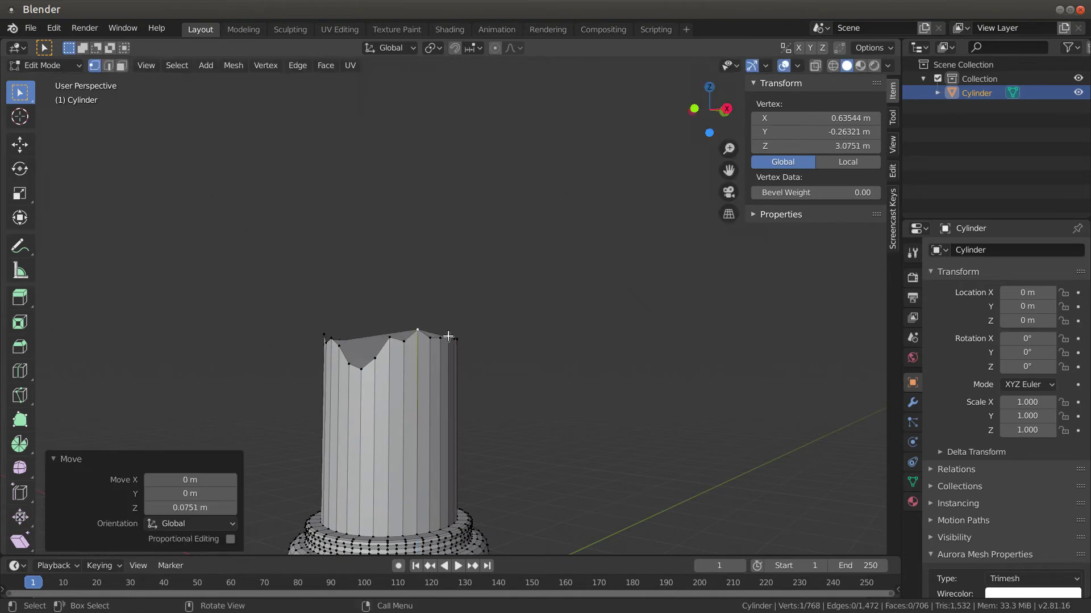
- Raise the rim vertex at X 0.67 m, Y -0.13 m along Z to continue the jagged peak
{"action": "middle_click_drag", "start_coordinate": [452, 367], "coordinate": [434, 361]}
{"action": "left_click", "coordinate": [430, 338]}
{"action": "key", "text": "g"}
{"action": "key", "text": "z"}
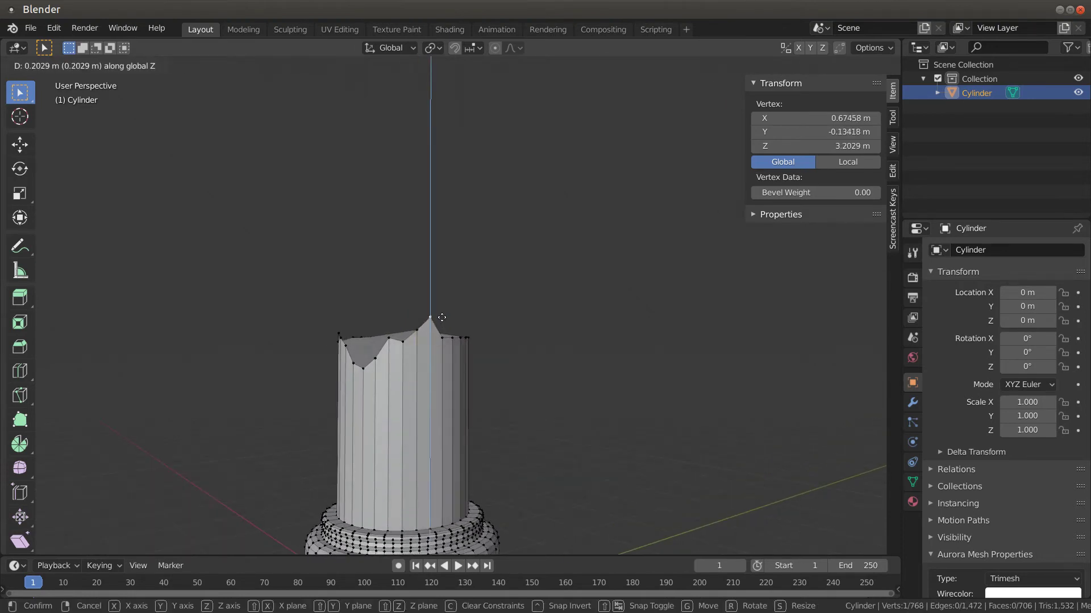
{"action": "left_click", "coordinate": [441, 325]}
{"action": "middle_click_drag", "start_coordinate": [441, 325], "coordinate": [448, 340]}
{"action": "key", "text": "ctrl+z"}
- Raise the rim vertex at X 0.688 m, Y 0 along Z, then lower it so it ends at about Z 3.106 m
{"action": "key", "text": "g"}
{"action": "key", "text": "z"}
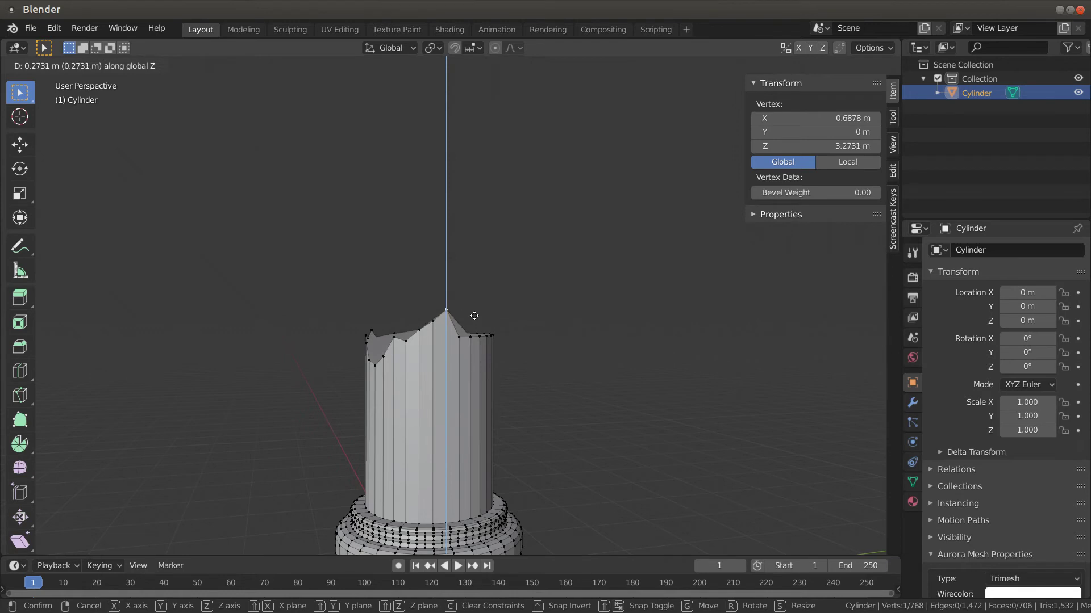
{"action": "left_click", "coordinate": [474, 315]}
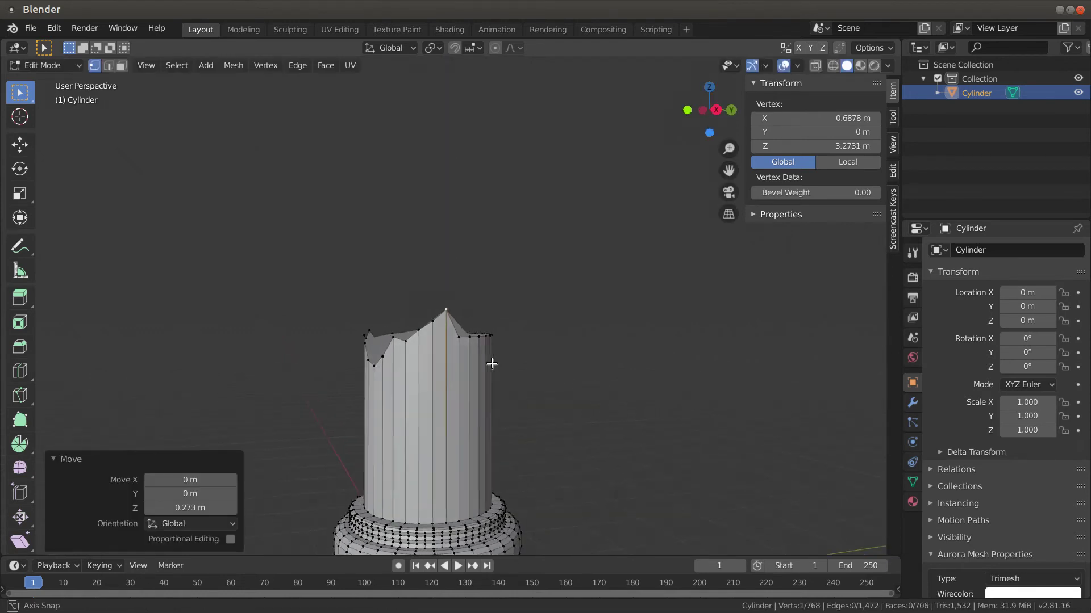
{"action": "key", "text": "g"}
{"action": "key", "text": "z"}
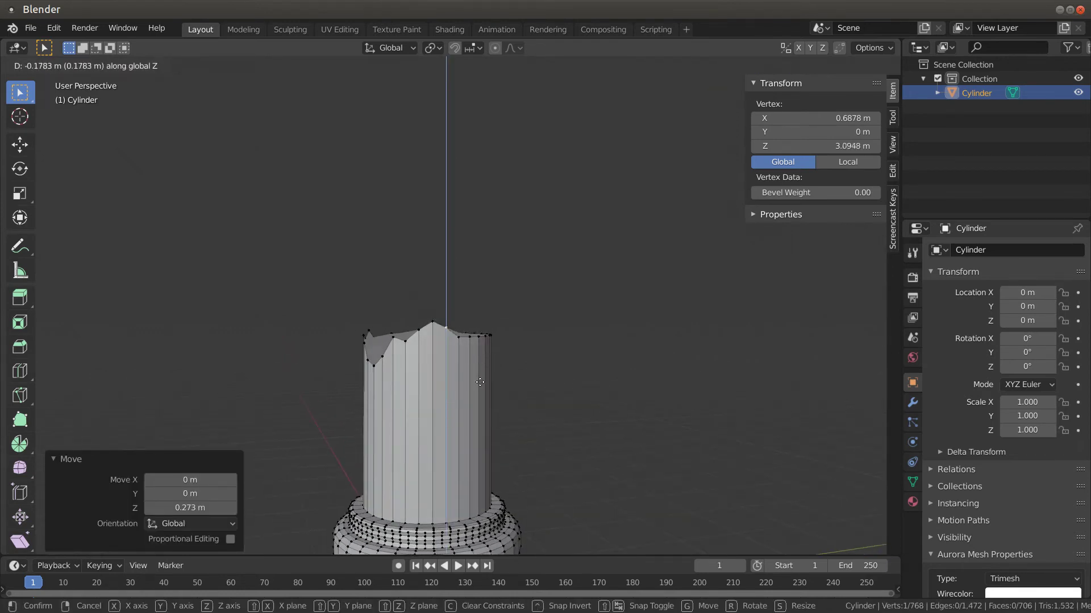
{"action": "left_click", "coordinate": [481, 381]}
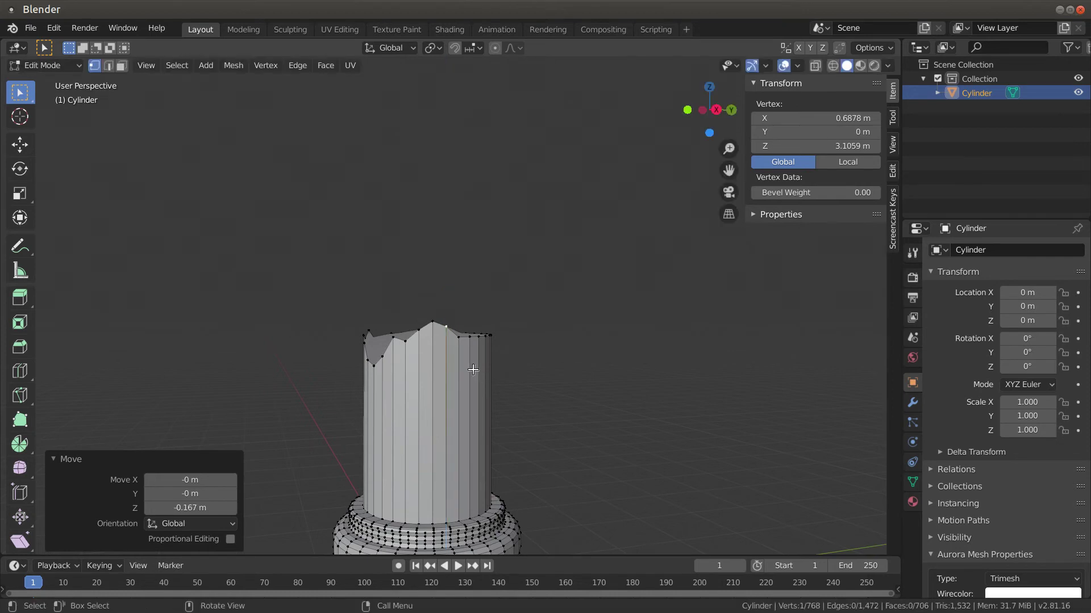
- Lower the next two rim vertices after the peak along Z, the one at Y 0.263 m by about 0.24 m
{"action": "left_click", "coordinate": [456, 340]}
{"action": "key", "text": "g"}
{"action": "key", "text": "z"}
{"action": "left_click", "coordinate": [503, 389]}
{"action": "middle_click_drag", "start_coordinate": [503, 390], "coordinate": [466, 386]}
{"action": "left_click", "coordinate": [482, 336]}
{"action": "key", "text": "g"}
{"action": "key", "text": "z"}
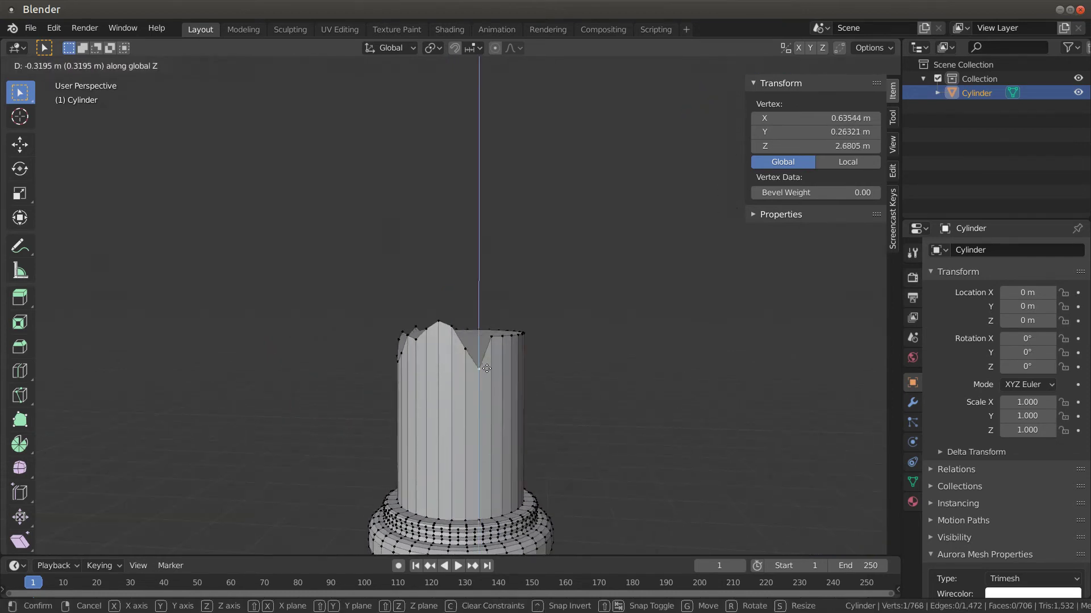
{"action": "left_click", "coordinate": [484, 364]}
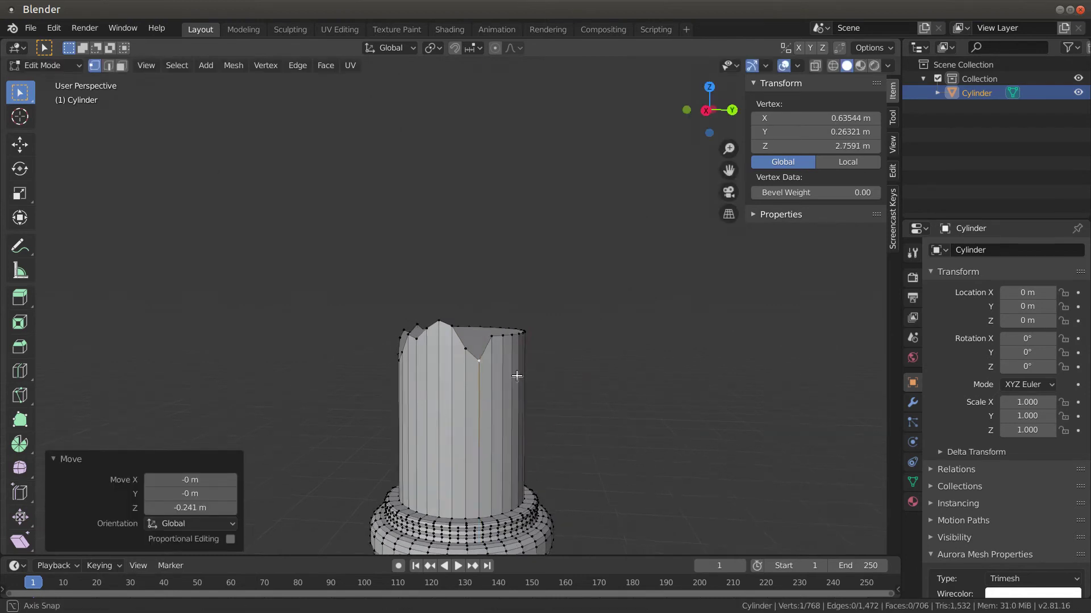
- Lower the rim vertex at X 0.57 m, Y 0.38 m about 0.11 m along Z and the one at X 0.38 m slightly
{"action": "middle_click_drag", "start_coordinate": [500, 370], "coordinate": [496, 366]}
{"action": "left_click", "coordinate": [492, 336]}
{"action": "key", "text": "g"}
{"action": "key", "text": "z"}
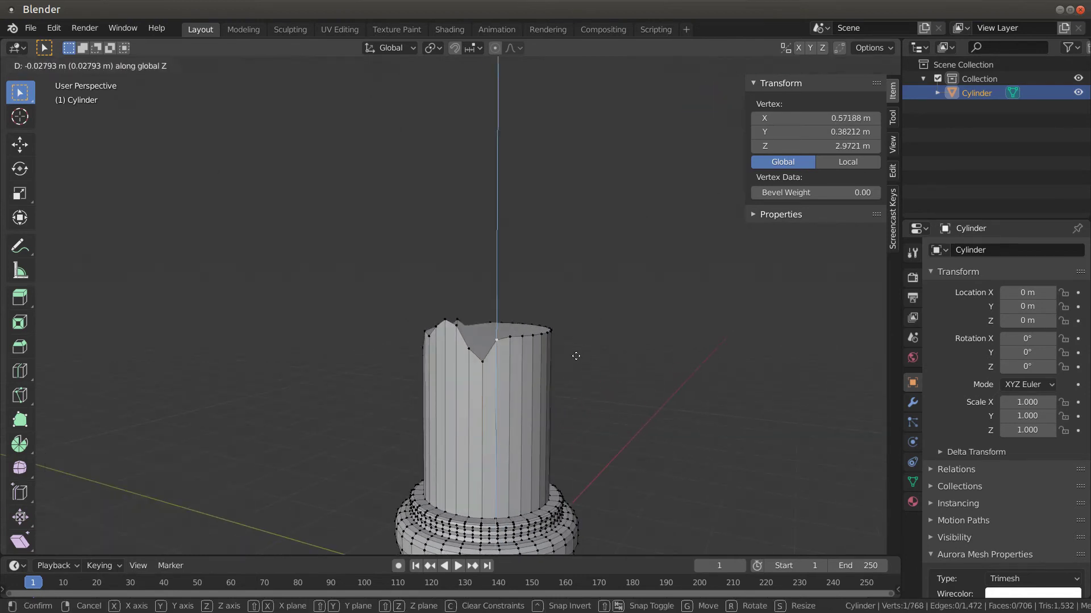
{"action": "left_click", "coordinate": [574, 359]}
{"action": "middle_click_drag", "start_coordinate": [574, 359], "coordinate": [534, 356]}
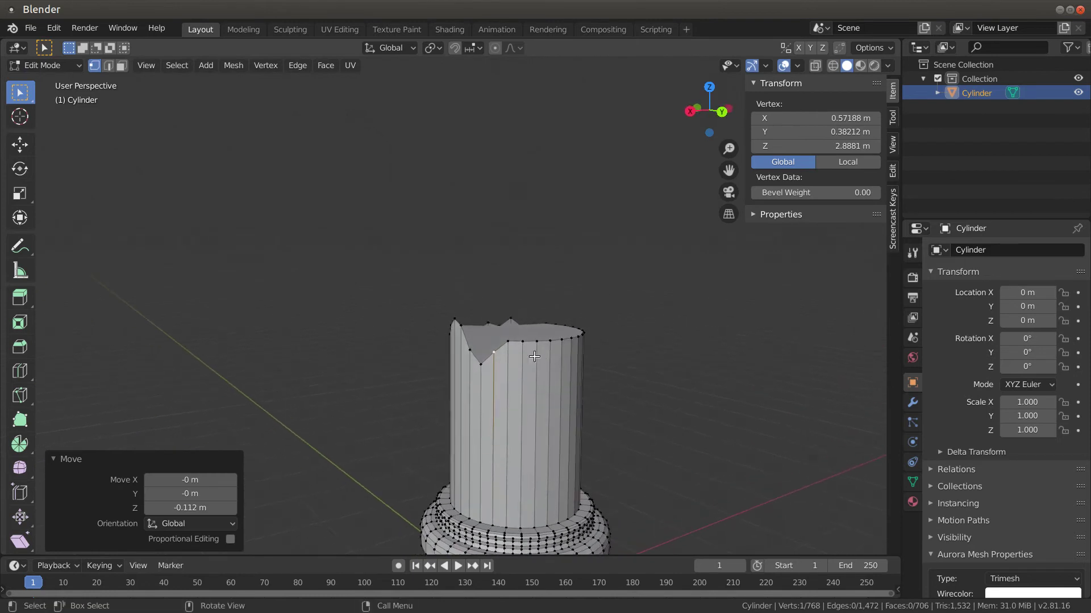
{"action": "left_click", "coordinate": [523, 344]}
{"action": "key", "text": "g"}
{"action": "key", "text": "z"}
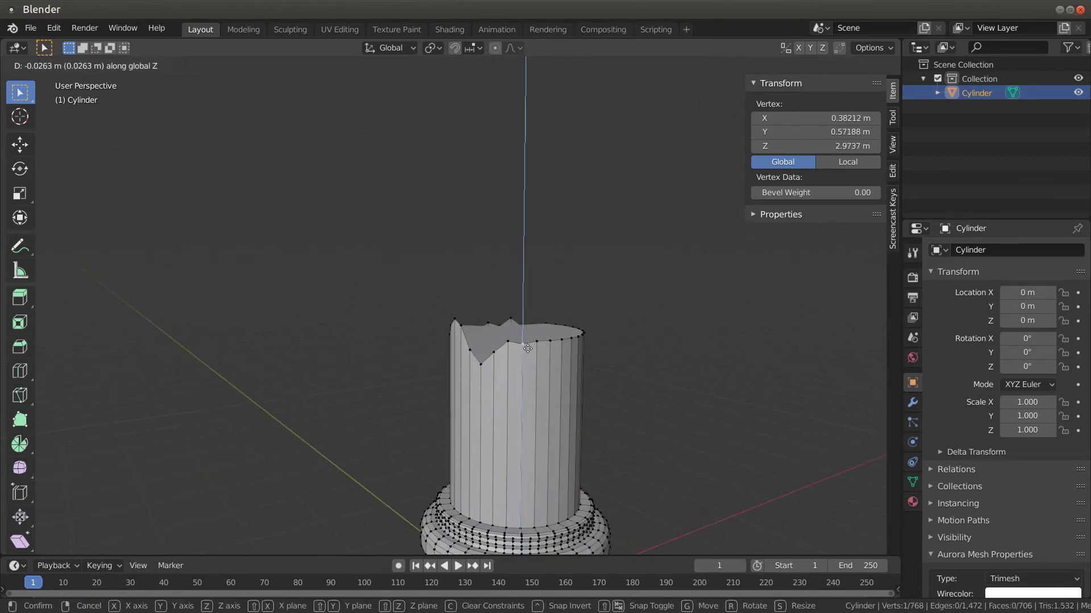
{"action": "left_click", "coordinate": [532, 342]}
- Raise the rim vertex at X 0.263 m, Y 0.635 m about 0.03 m along Z and its neighbour at X 0.134 m about 0.15 m
{"action": "left_click", "coordinate": [535, 340]}
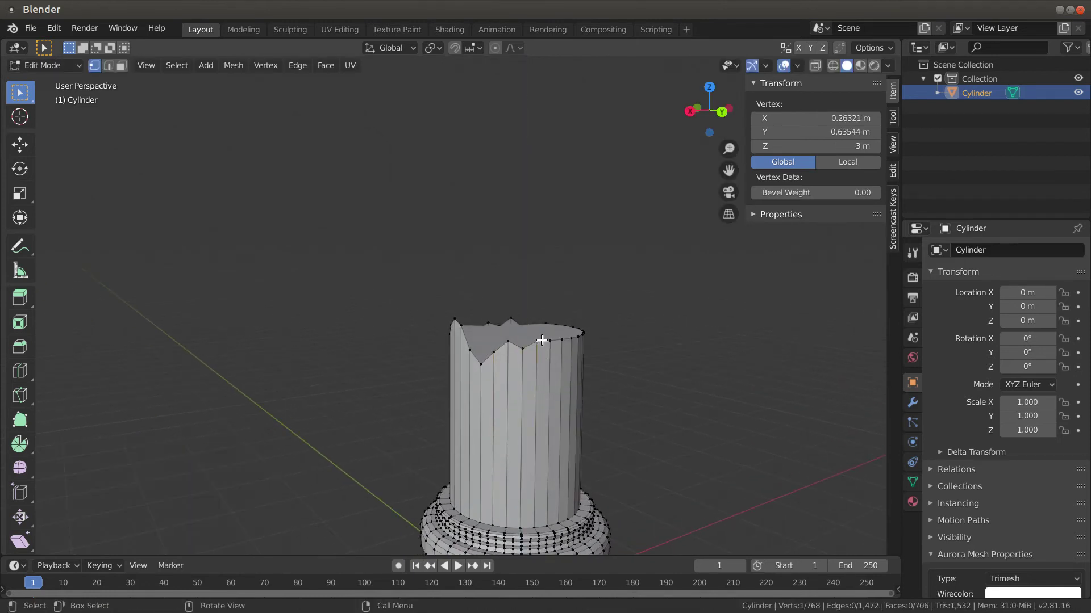
{"action": "key", "text": "g"}
{"action": "key", "text": "z"}
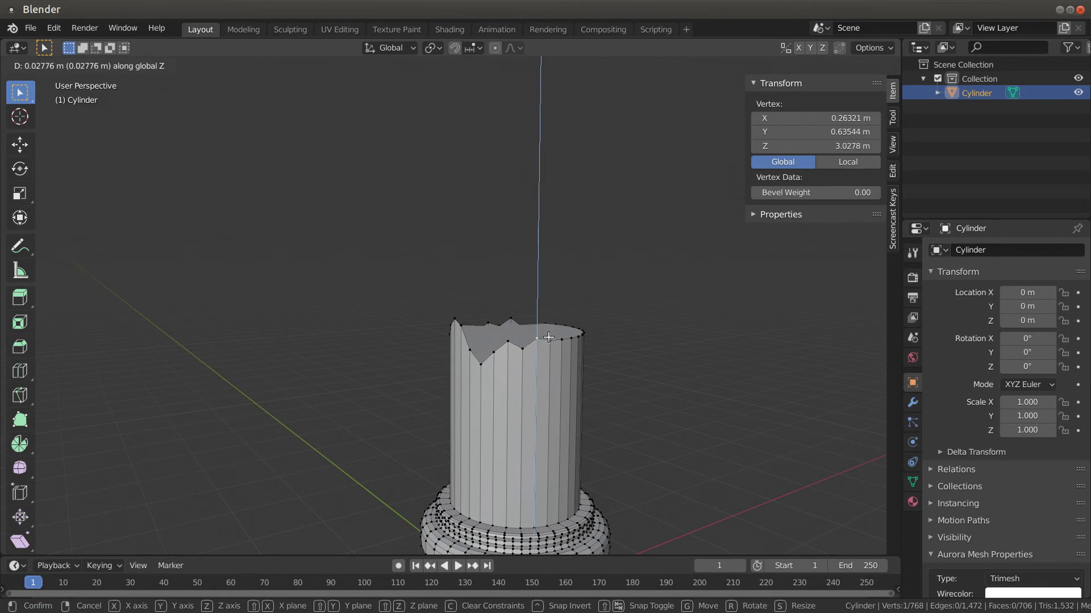
{"action": "left_click", "coordinate": [550, 340]}
{"action": "left_click", "coordinate": [557, 343]}
{"action": "key", "text": "g"}
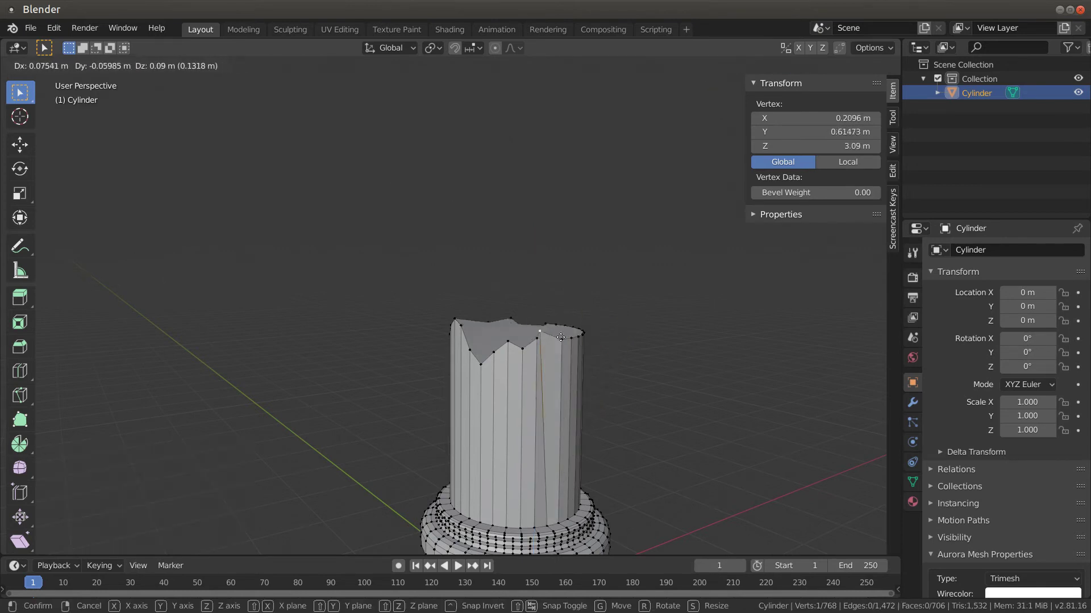
{"action": "key", "text": "z"}
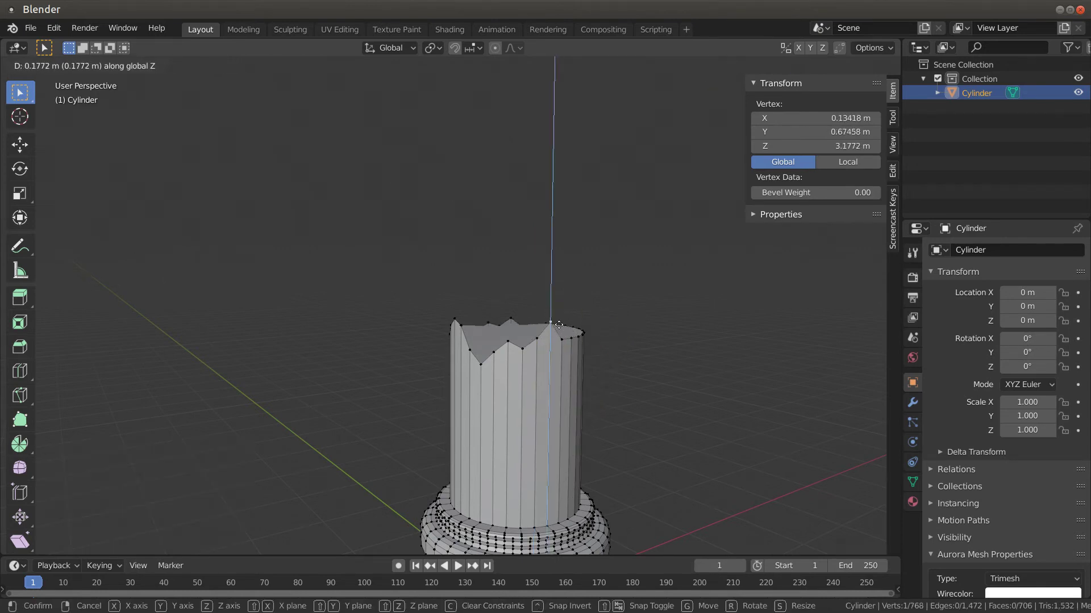
{"action": "left_click", "coordinate": [557, 328]}
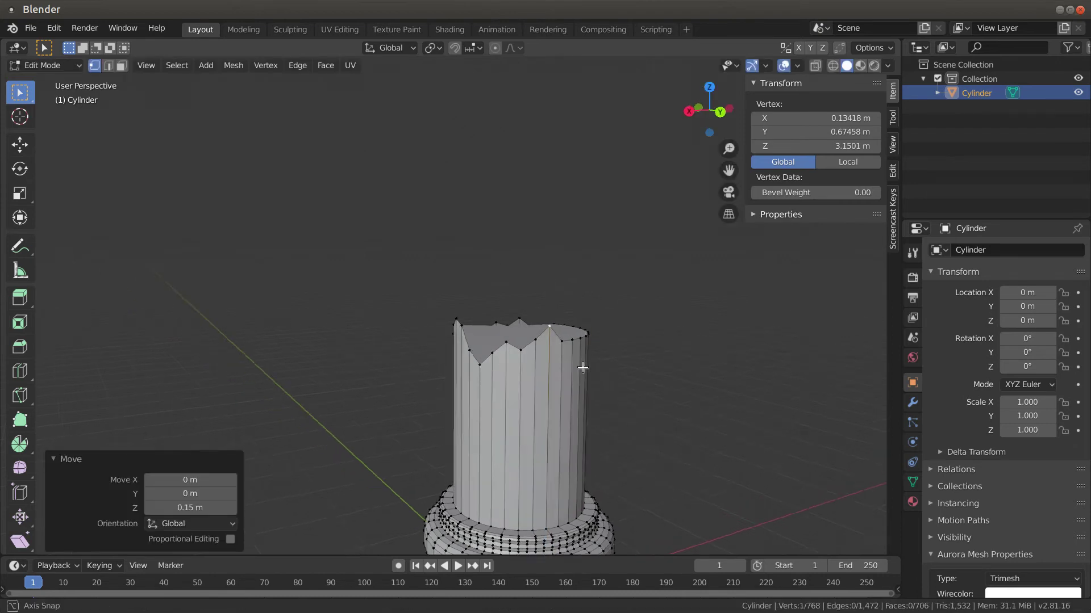
- Raise the rim vertex at X 0 m, Y 0.688 m about 0.25 m along Z and its neighbour at X -0.134 m about 0.14 m
{"action": "middle_click_drag", "start_coordinate": [557, 327], "coordinate": [562, 341]}
{"action": "left_click", "coordinate": [560, 344]}
{"action": "key", "text": "g"}
{"action": "key", "text": "z"}
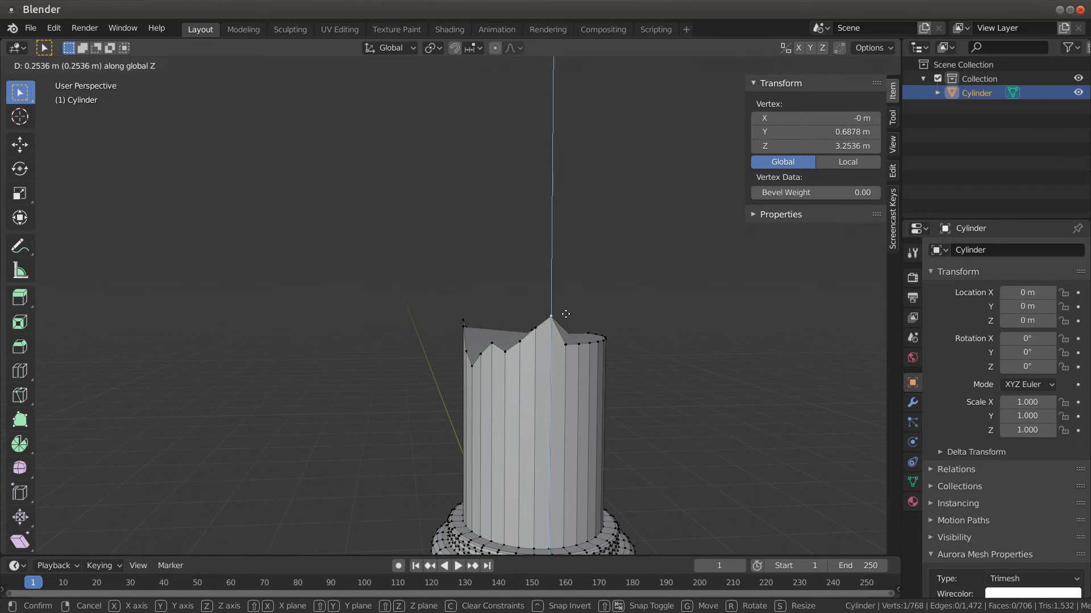
{"action": "left_click", "coordinate": [565, 315]}
{"action": "middle_click_drag", "start_coordinate": [628, 353], "coordinate": [554, 355]}
{"action": "left_click", "coordinate": [544, 353]}
{"action": "key", "text": "g"}
{"action": "key", "text": "z"}
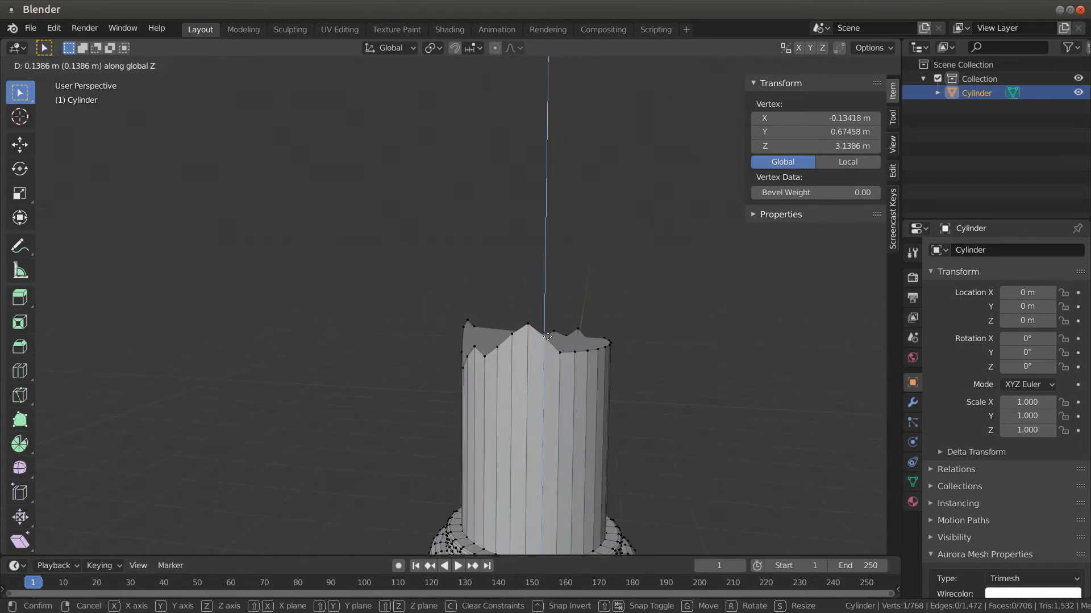
{"action": "left_click", "coordinate": [546, 336]}
- Lower the rim vertex at X -0.263 m, Y 0.635 m along Z and its neighbour at X -0.382 m by about 0.236 m
{"action": "left_click", "coordinate": [561, 353]}
{"action": "key", "text": "g"}
{"action": "key", "text": "z"}
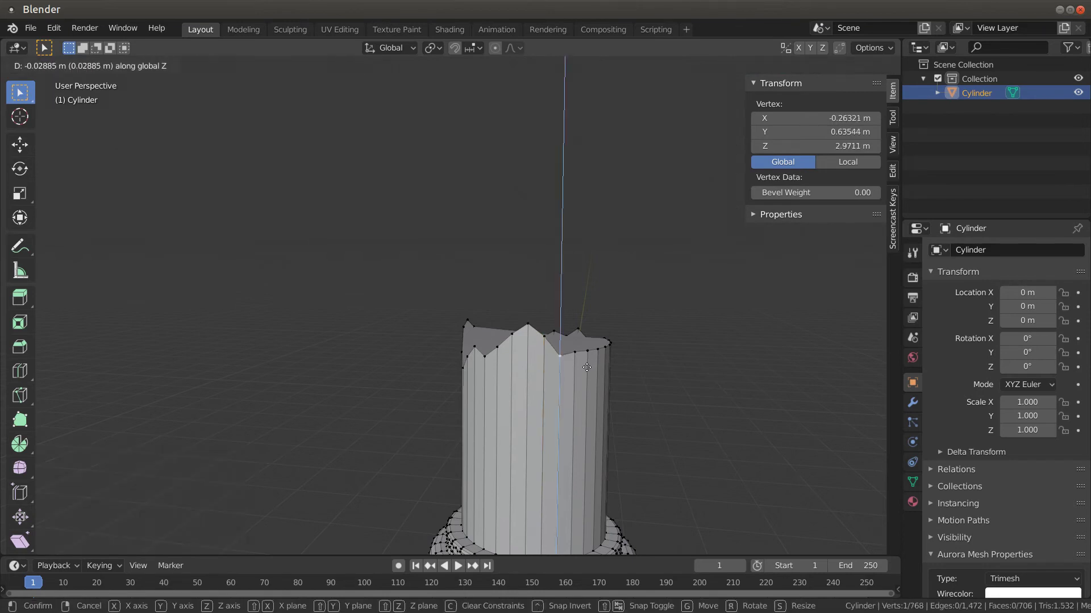
{"action": "left_click", "coordinate": [580, 378]}
{"action": "left_click", "coordinate": [578, 367]}
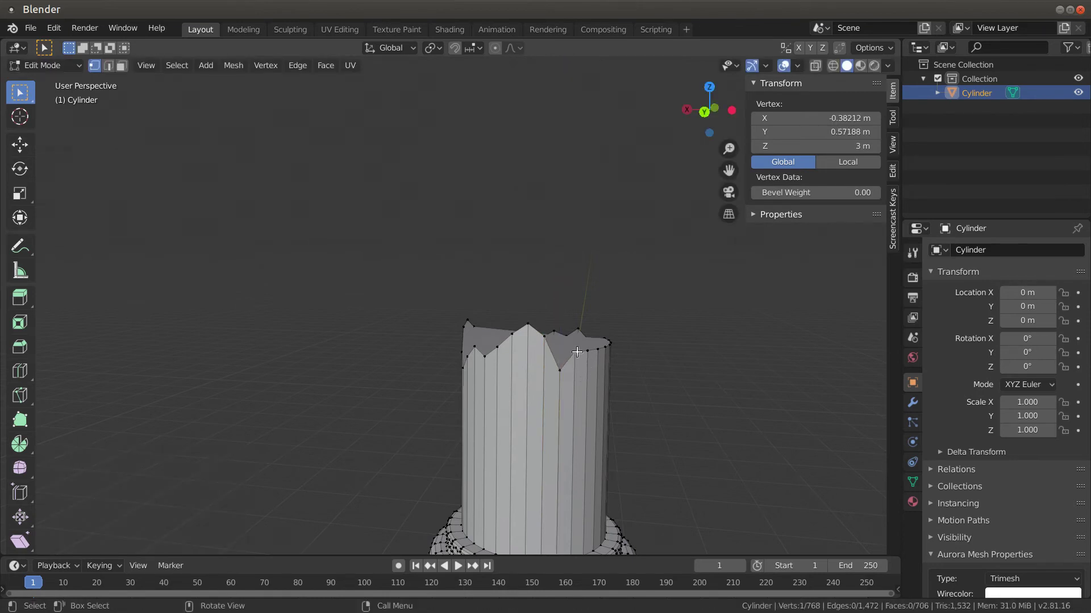
{"action": "key", "text": "g"}
{"action": "key", "text": "z"}
{"action": "left_click", "coordinate": [579, 379]}
- Raise the rim vertex at X -0.572 m, Y 0.382 m about 0.035 m along Z and its neighbour at X -0.635 m about 0.11 m
{"action": "middle_click_drag", "start_coordinate": [580, 379], "coordinate": [548, 377]}
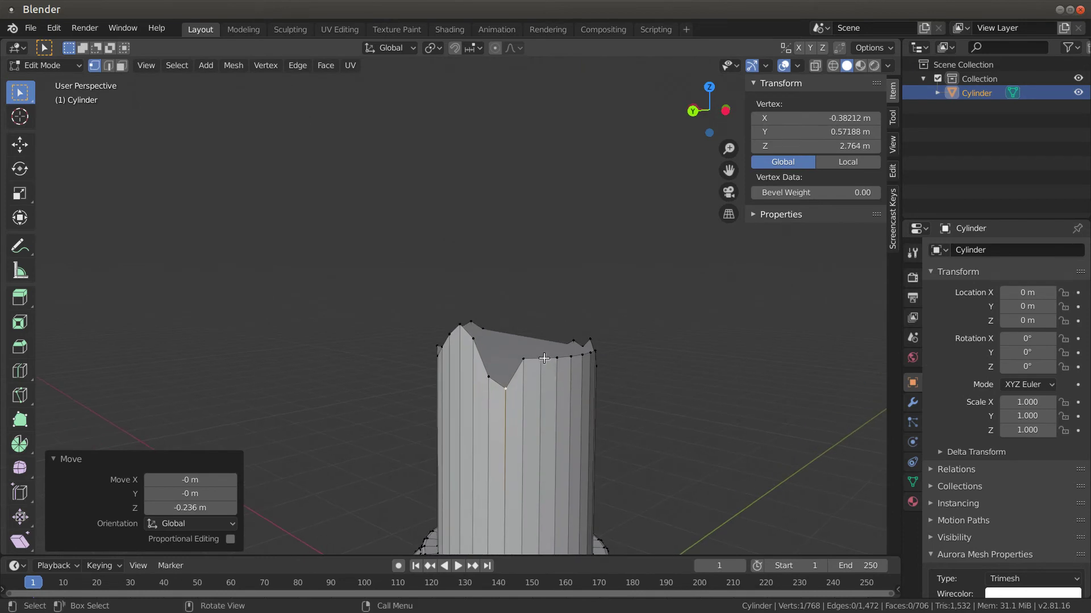
{"action": "left_click", "coordinate": [544, 358]}
{"action": "key", "text": "g"}
{"action": "key", "text": "z"}
{"action": "left_click", "coordinate": [555, 358]}
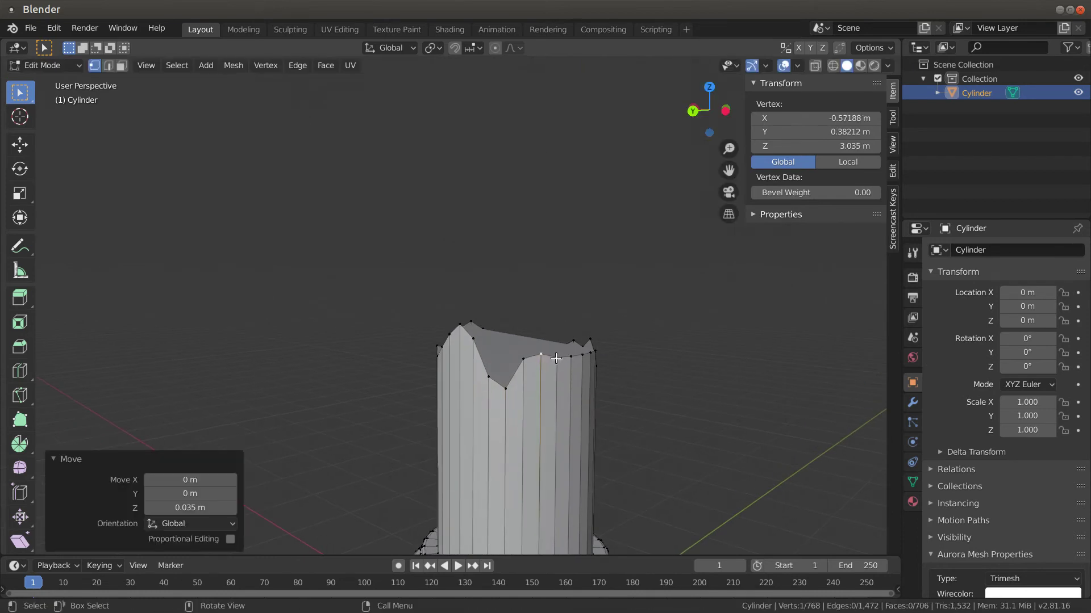
{"action": "left_click", "coordinate": [555, 357]}
{"action": "key", "text": "g"}
{"action": "key", "text": "z"}
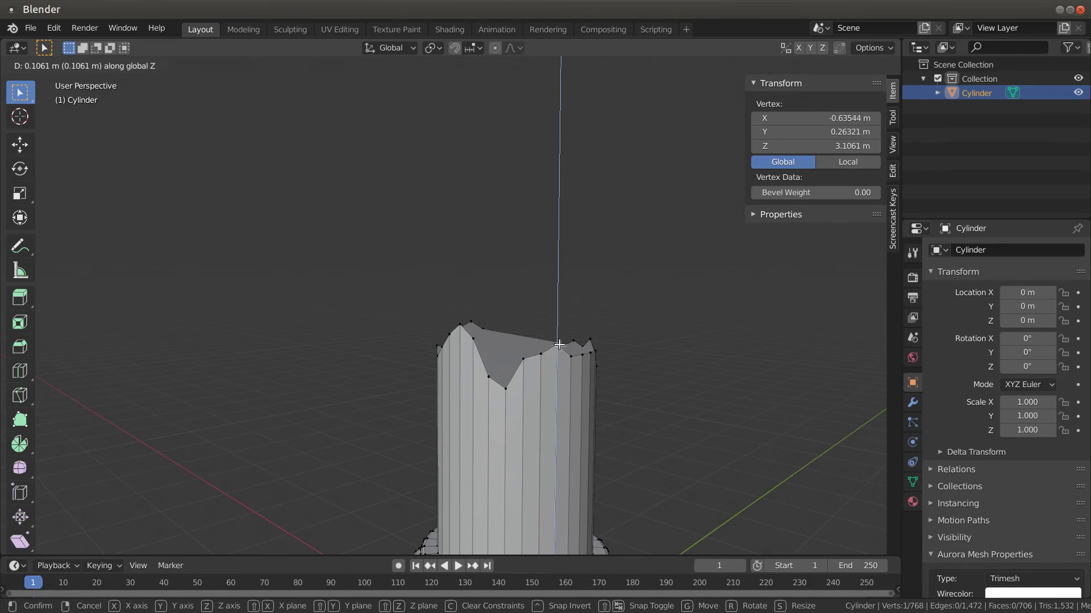
{"action": "left_click", "coordinate": [559, 345]}
- Lower the rim vertex at X -0.675 m, Y 0.134 m about 0.09 m along Z
{"action": "middle_click_drag", "start_coordinate": [560, 345], "coordinate": [503, 369]}
{"action": "left_click", "coordinate": [470, 358]}
{"action": "key", "text": "g"}
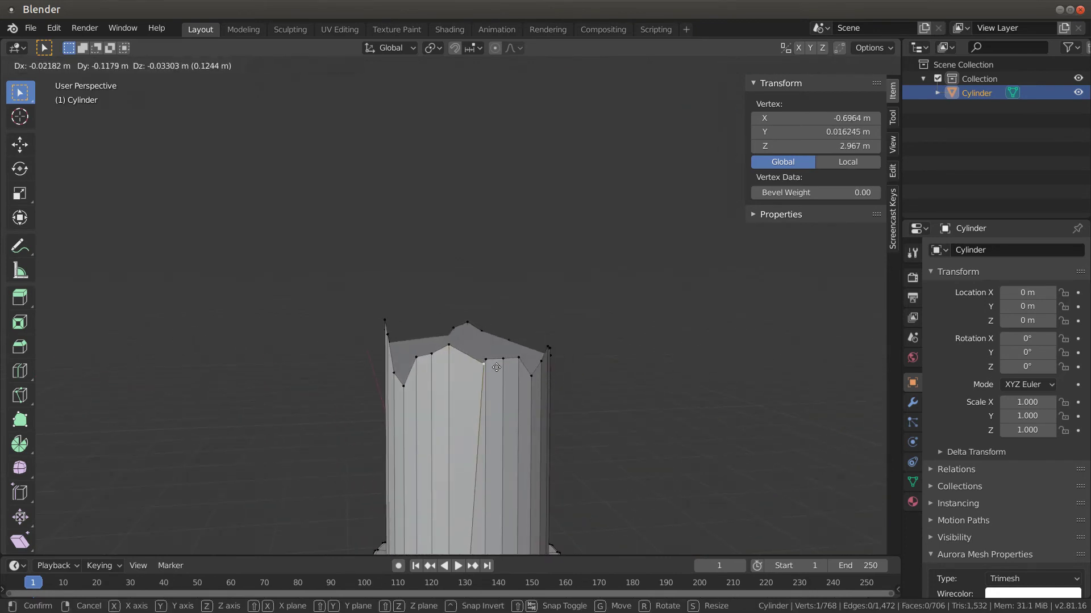
{"action": "key", "text": "z"}
{"action": "left_click", "coordinate": [492, 374]}
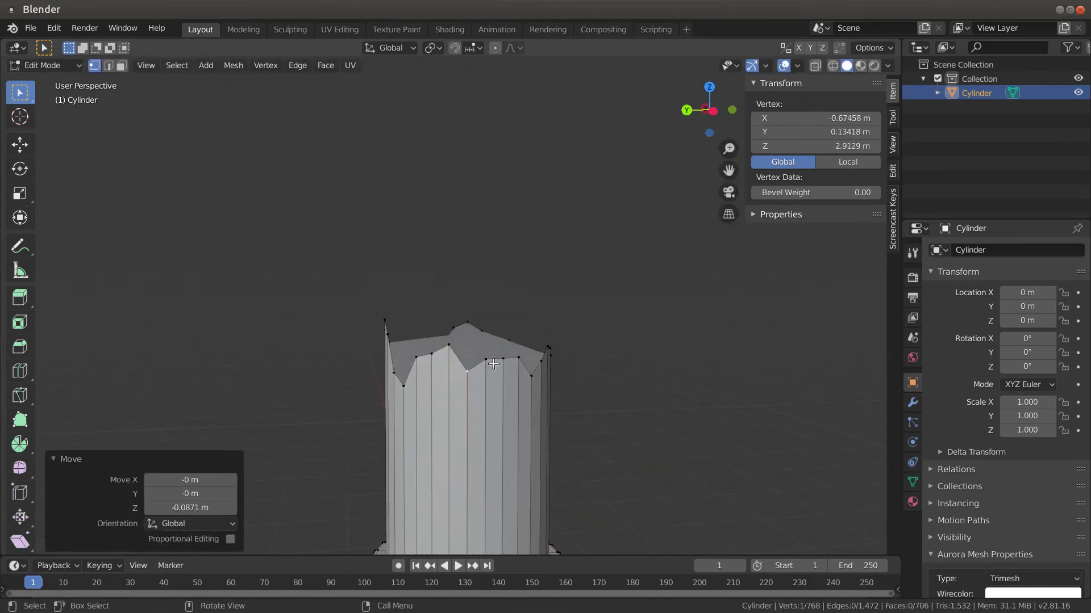
- Lower the rim vertex at X -0.675 m, Y -0.134 m along Z, deselect it and return to Object Mode
{"action": "left_click", "coordinate": [501, 357]}
{"action": "key", "text": "g"}
{"action": "key", "text": "z"}
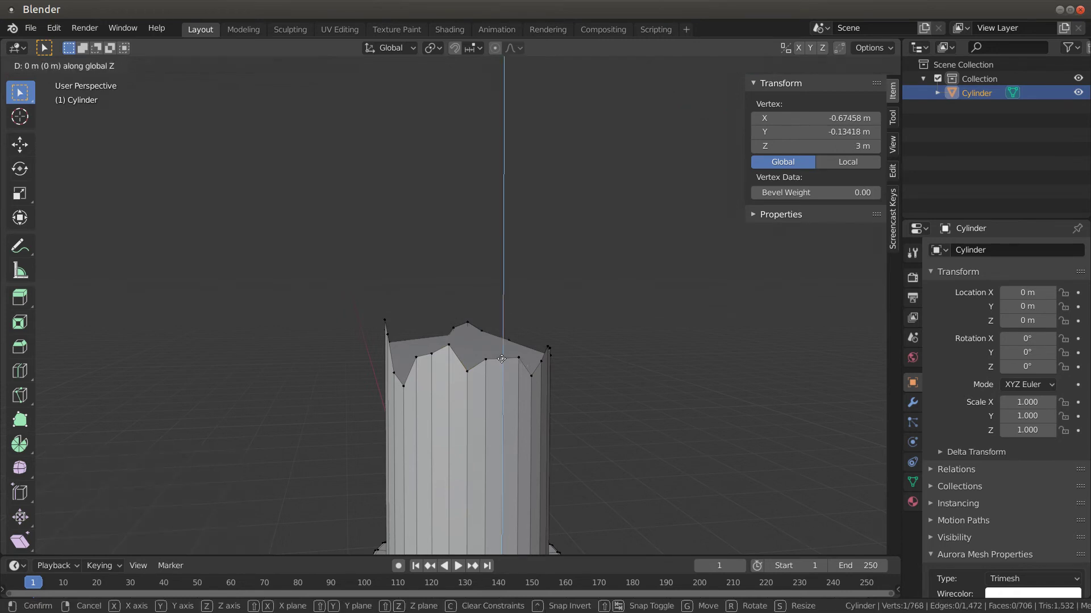
{"action": "left_click", "coordinate": [543, 398]}
{"action": "middle_click_drag", "start_coordinate": [539, 398], "coordinate": [605, 420]}
{"action": "left_click", "coordinate": [679, 398]}
{"action": "key", "text": "Tab"}
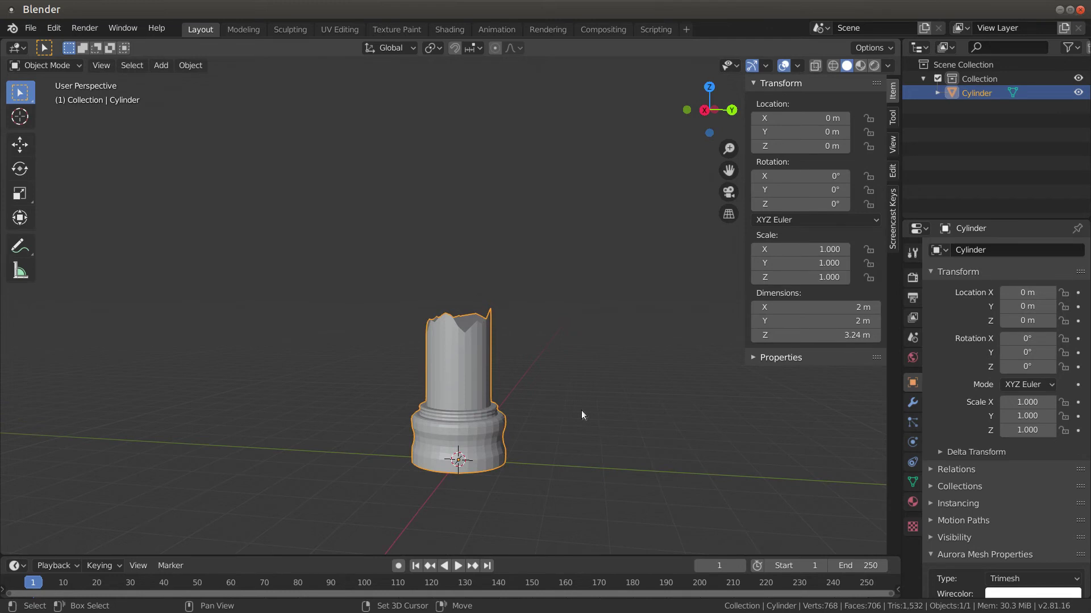
- Duplicate the broken column in place and rotate the copy about 58.5° around the global X axis
{"action": "key", "text": "shift+d"}
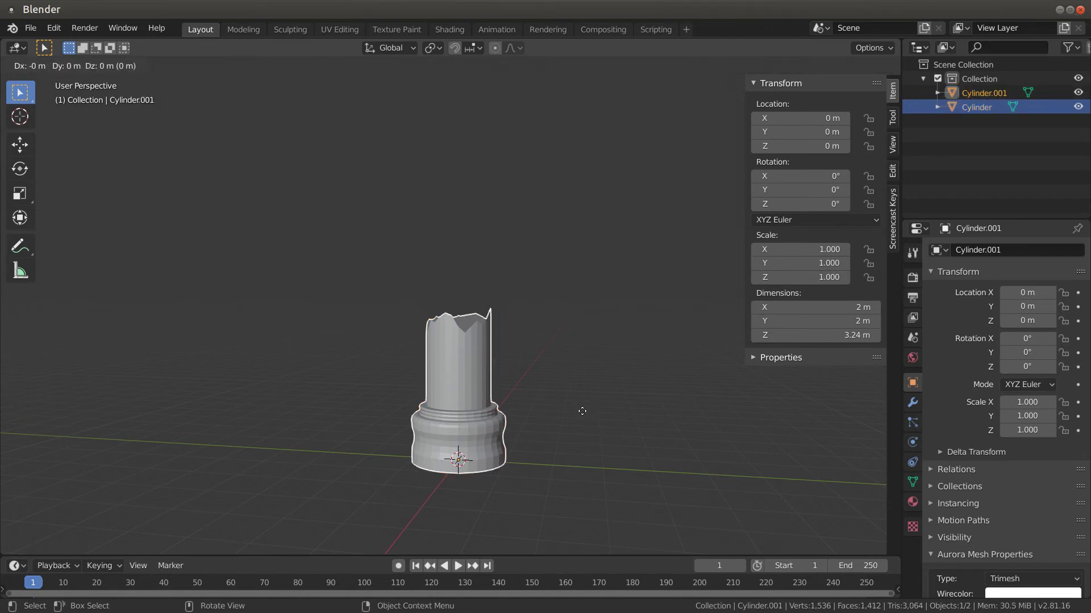
{"action": "left_click", "coordinate": [582, 411]}
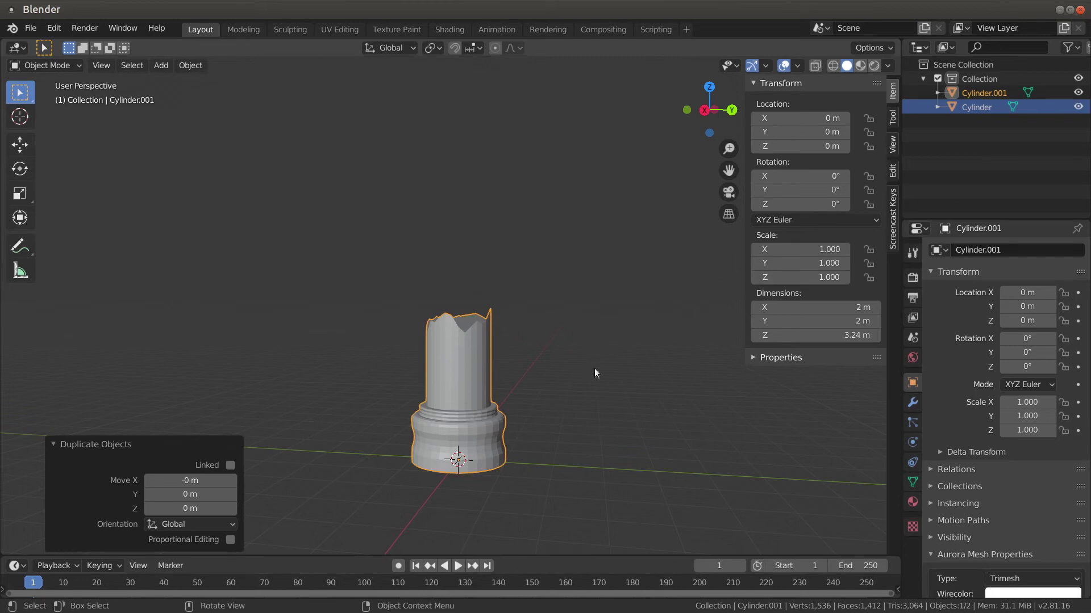
{"action": "key", "text": "r"}
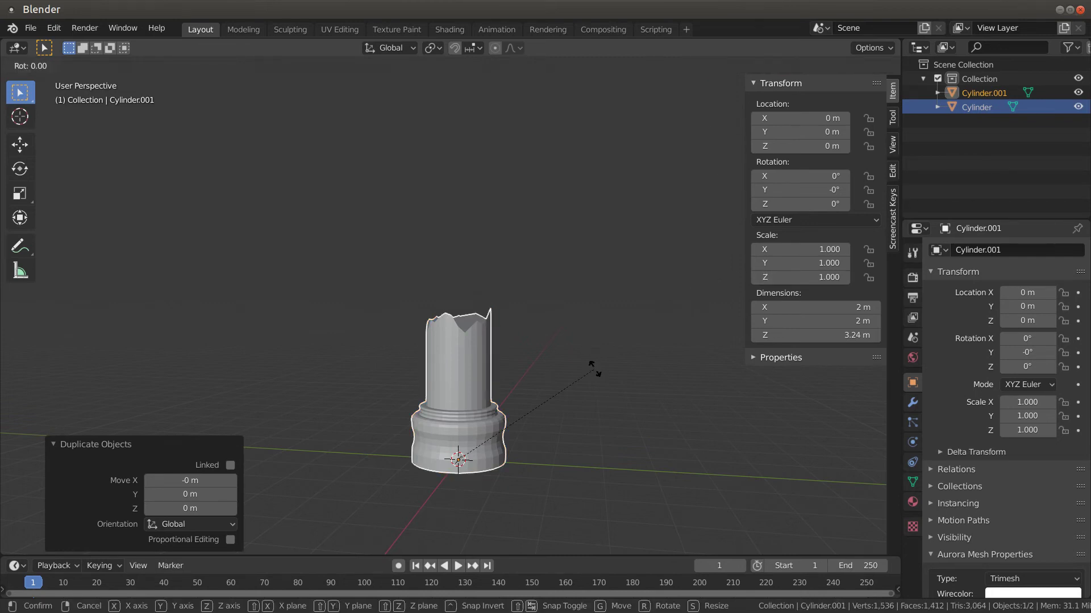
{"action": "key", "text": "x"}
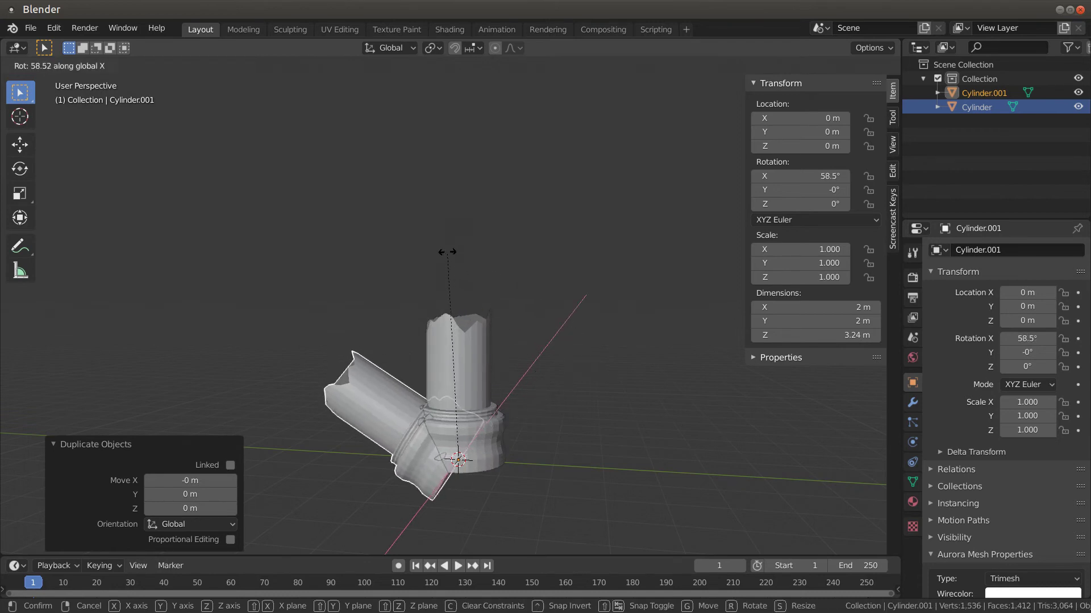
{"action": "left_click", "coordinate": [447, 252]}
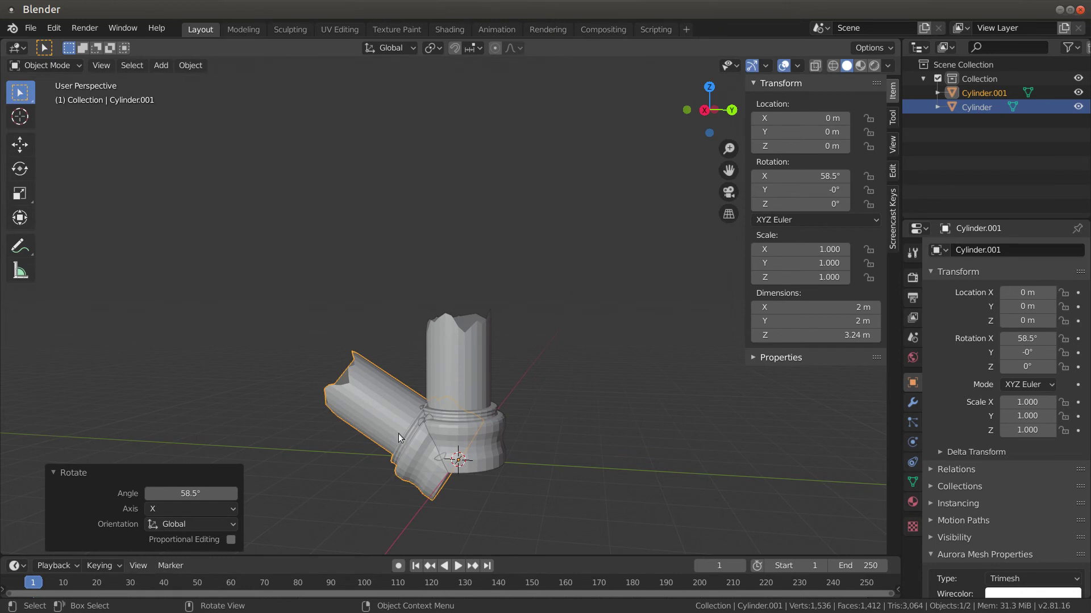
- Move the tilted copy about 3.6 m along Y and raise it about 0.32 m along Z, then deselect it
{"action": "key", "text": "g"}
{"action": "key", "text": "y"}
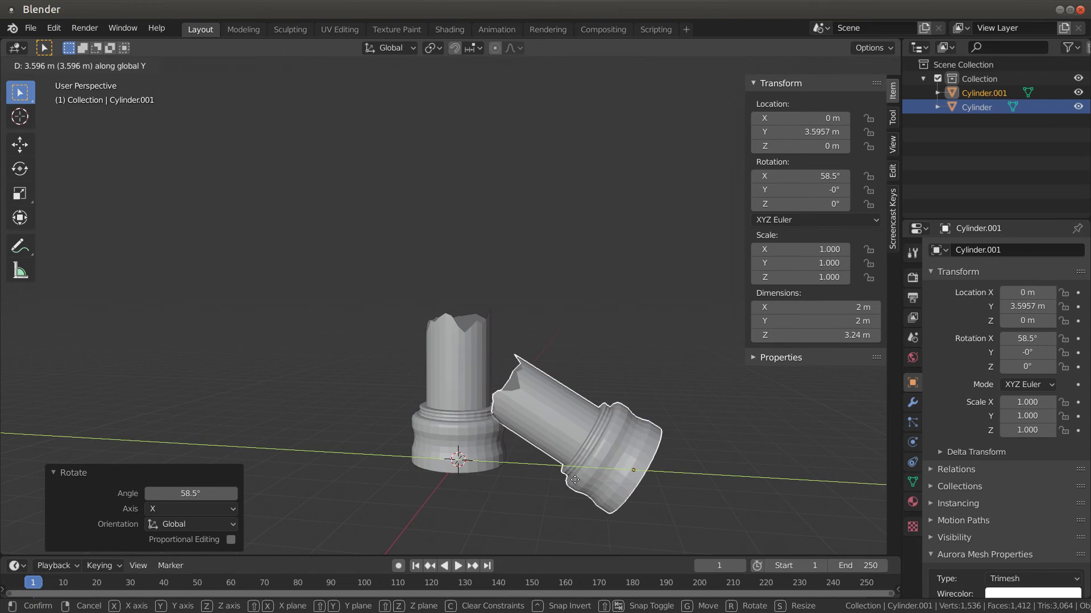
{"action": "left_click", "coordinate": [575, 480]}
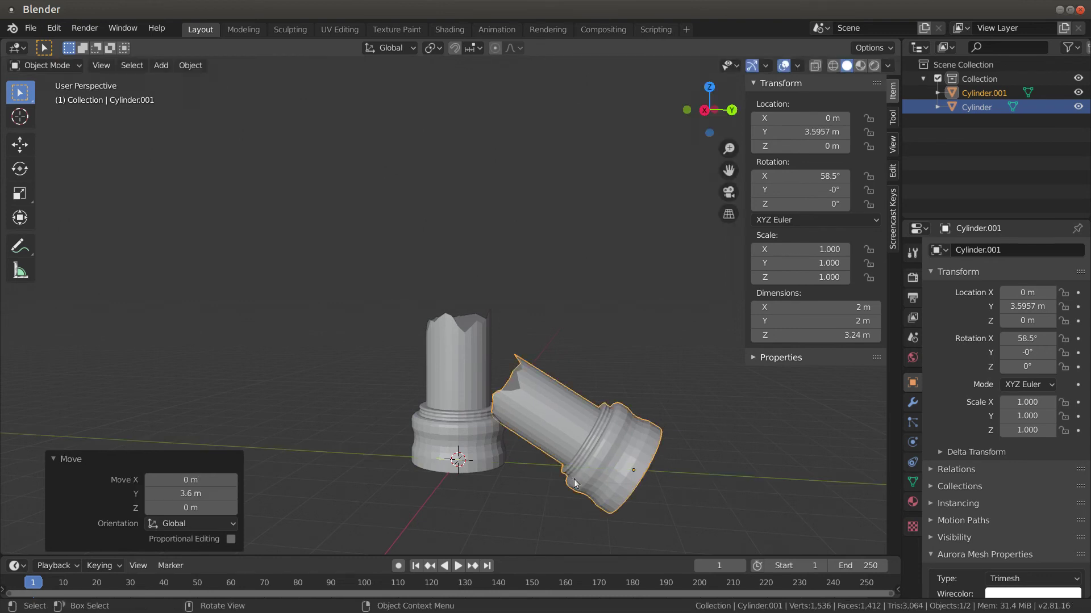
{"action": "key", "text": "g"}
{"action": "key", "text": "z"}
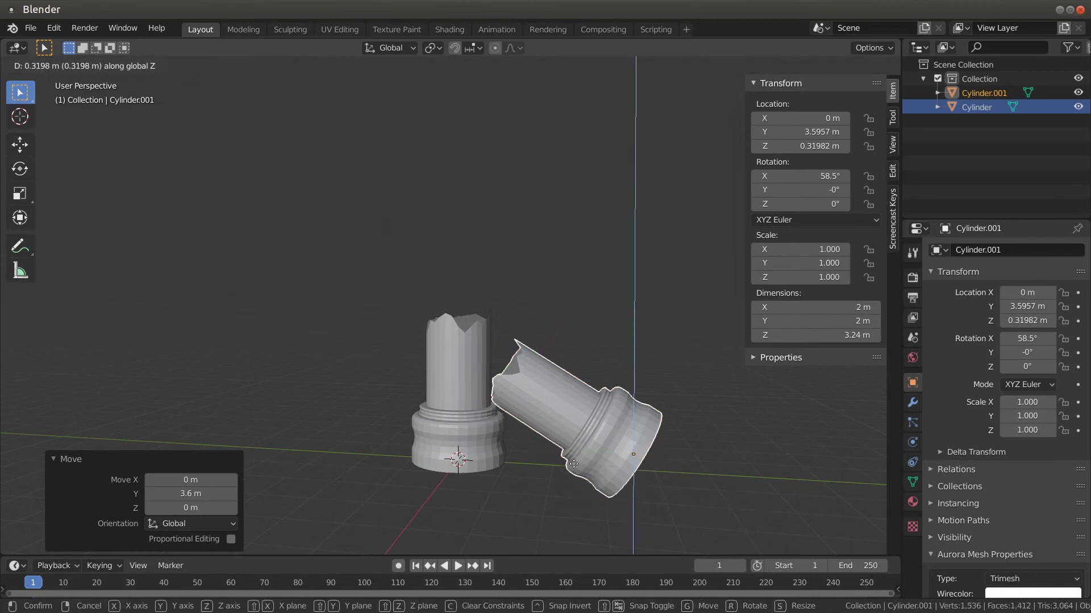
{"action": "left_click", "coordinate": [574, 467]}
{"action": "middle_click_drag", "start_coordinate": [714, 502], "coordinate": [642, 481]}
{"action": "left_click", "coordinate": [735, 496]}
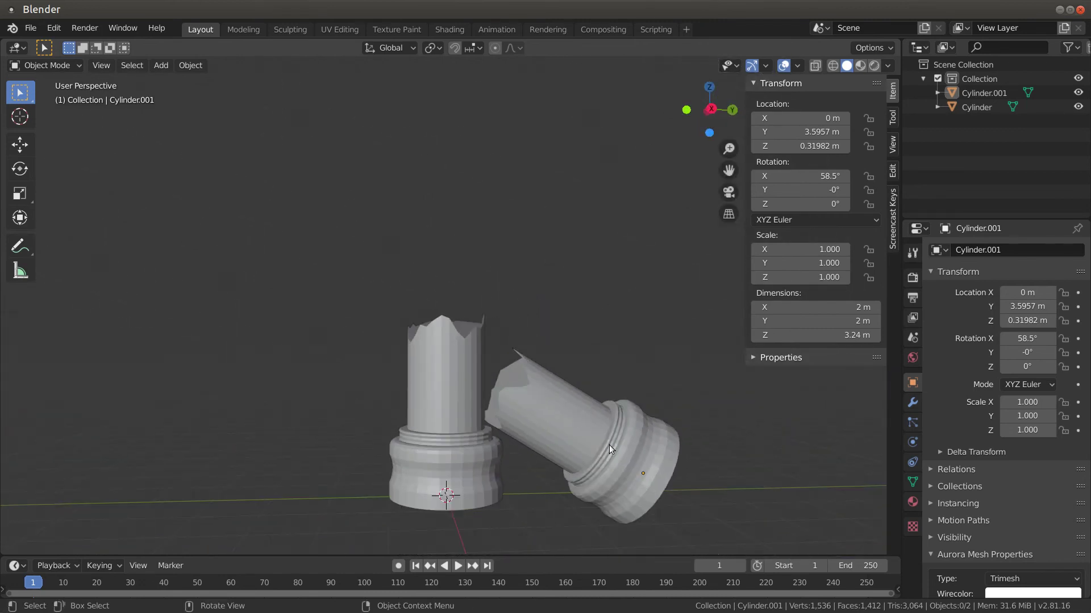
- Delete both broken columns from the scene
{"action": "middle_click_drag", "start_coordinate": [609, 444], "coordinate": [539, 449]}
{"action": "middle_click_drag", "start_coordinate": [475, 336], "coordinate": [537, 439]}
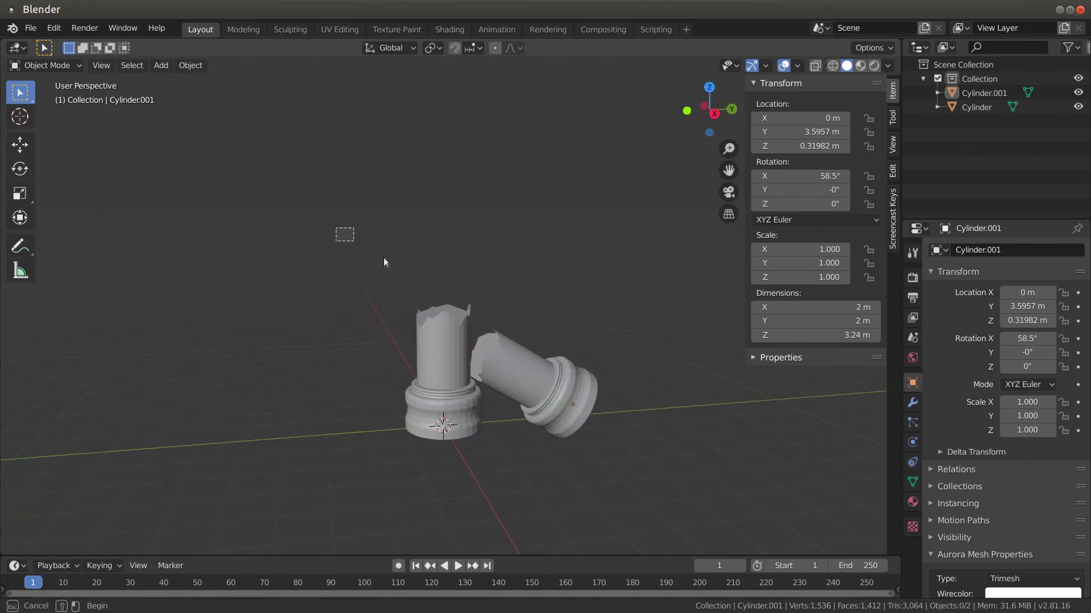
{"action": "left_click_drag", "start_coordinate": [337, 228], "coordinate": [637, 468]}
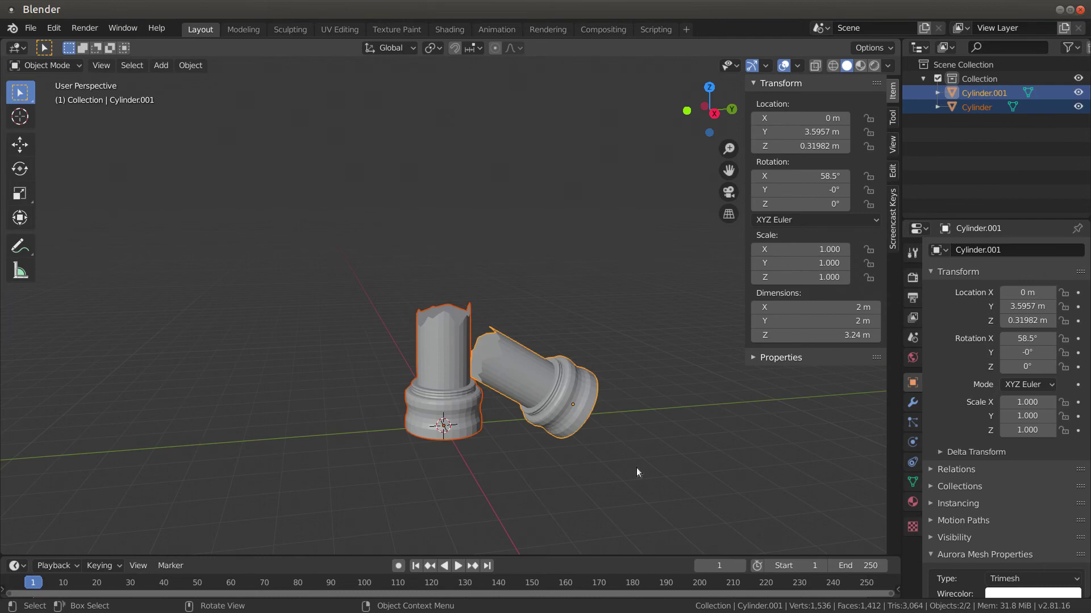
{"action": "key", "text": "Delete"}
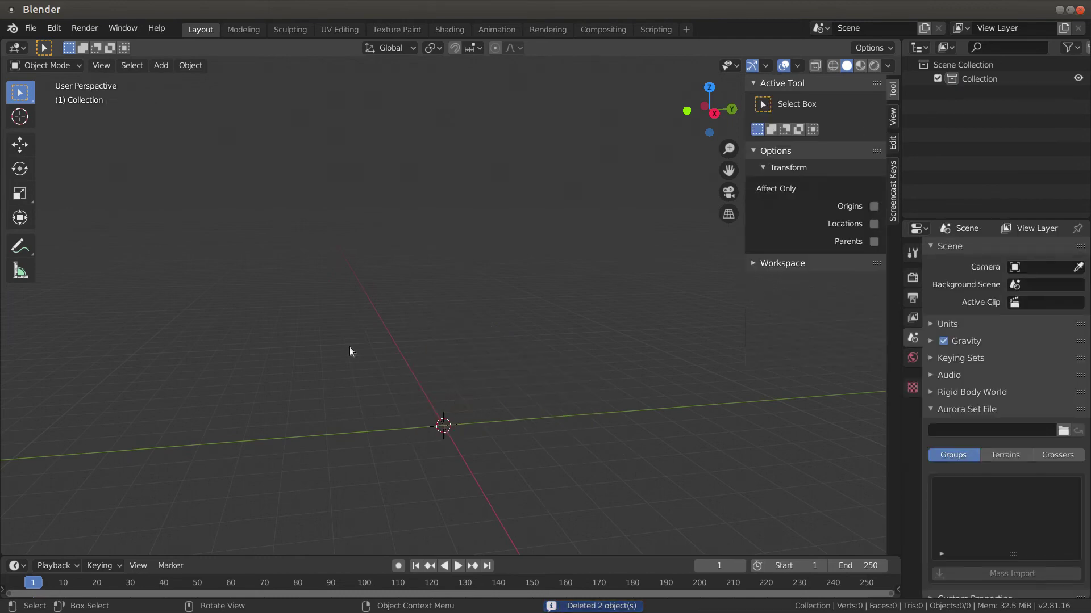
- Add a 2 m mesh cube at the world origin
{"action": "key", "text": "shift"}
{"action": "key", "text": "shift+a"}
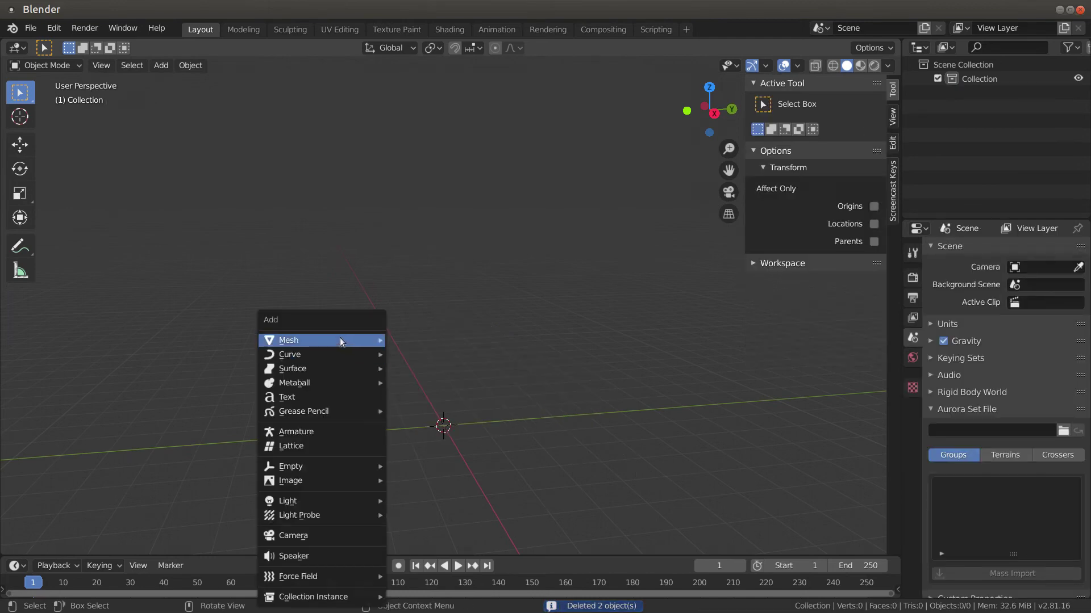
{"action": "mouse_move", "coordinate": [341, 336]}
{"action": "left_click", "coordinate": [426, 354]}
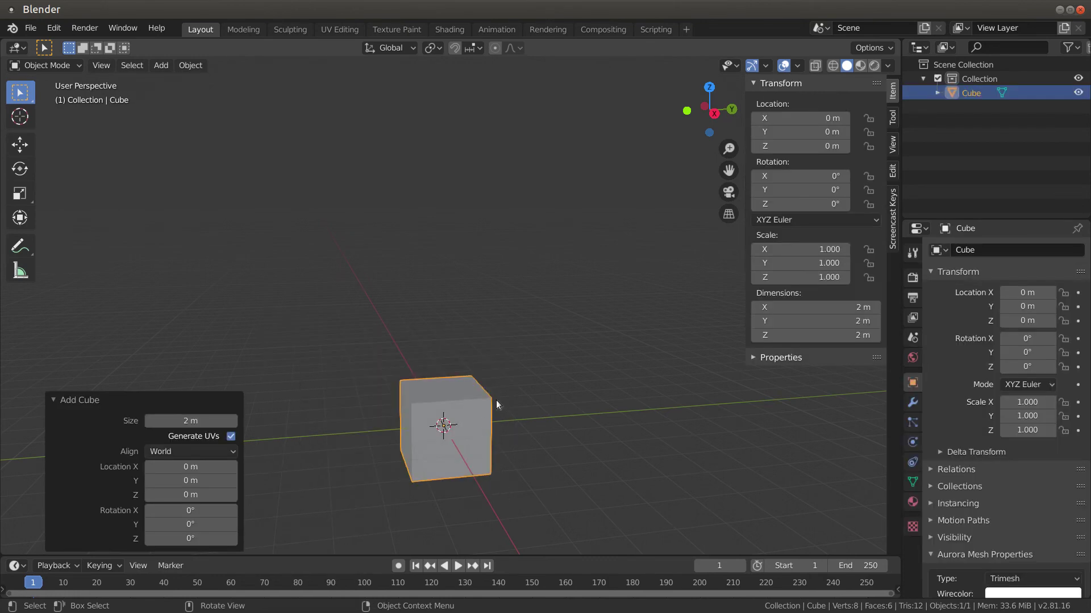
- Enter Edit Mode and set the Z position of the cube's bottom face to 0 m
{"action": "key", "text": "Tab"}
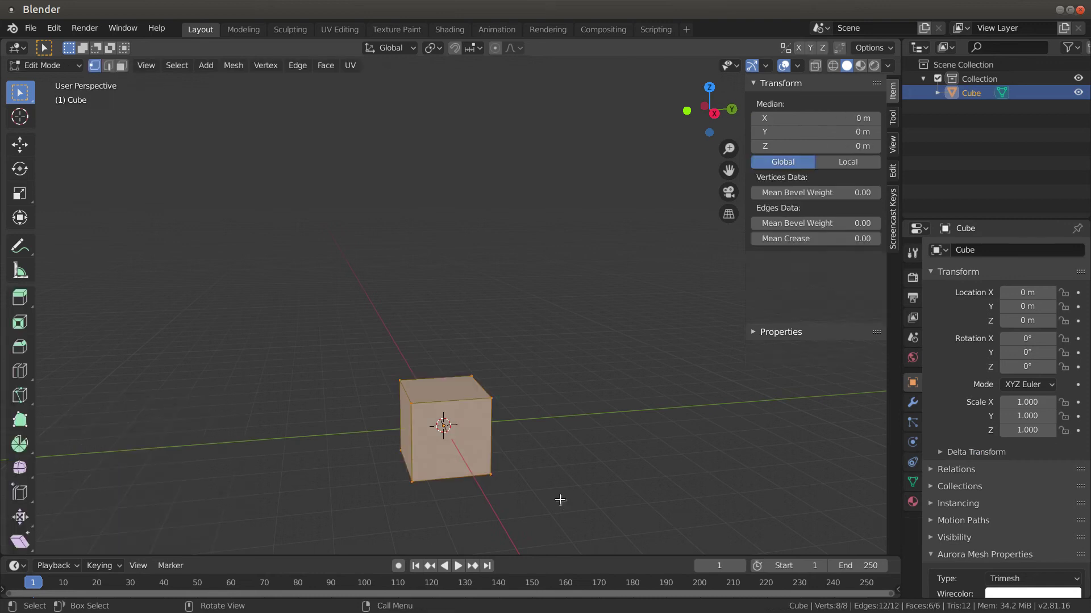
{"action": "middle_click_drag", "start_coordinate": [560, 506], "coordinate": [470, 450]}
{"action": "left_click", "coordinate": [421, 459]}
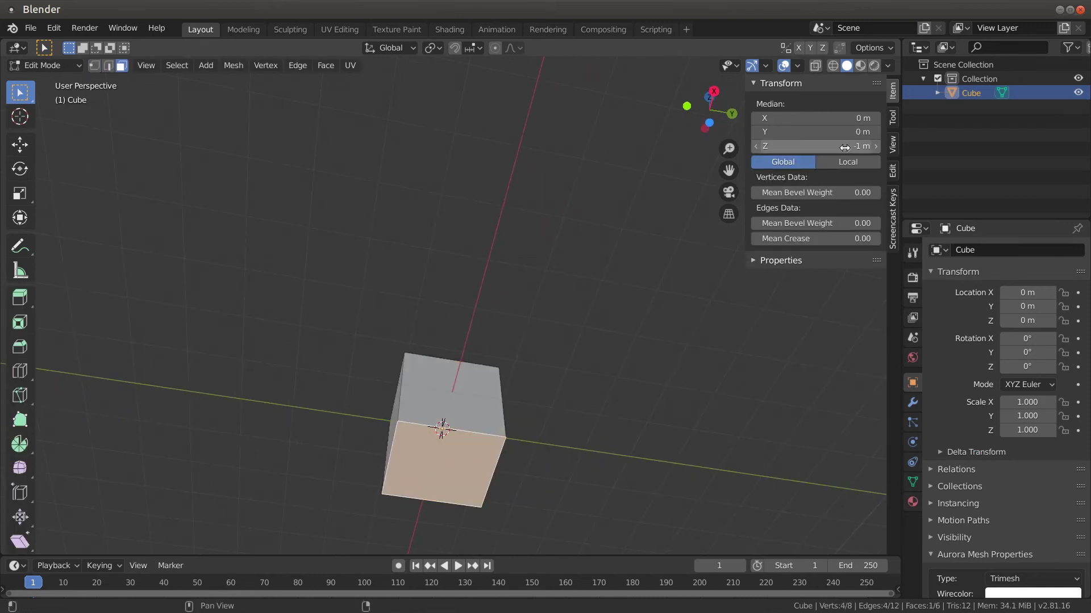
{"action": "left_click", "coordinate": [816, 146]}
{"action": "type", "text": "0"}
{"action": "key", "text": "Return"}
- Inset the cube's top face by about 0.117 m
{"action": "middle_click_drag", "start_coordinate": [633, 257], "coordinate": [598, 370]}
{"action": "left_click", "coordinate": [415, 370]}
{"action": "scroll", "coordinate": [489, 424], "scroll_direction": "up", "scroll_amount": 2}
{"action": "scroll", "coordinate": [490, 425], "scroll_direction": "up", "scroll_amount": 1}
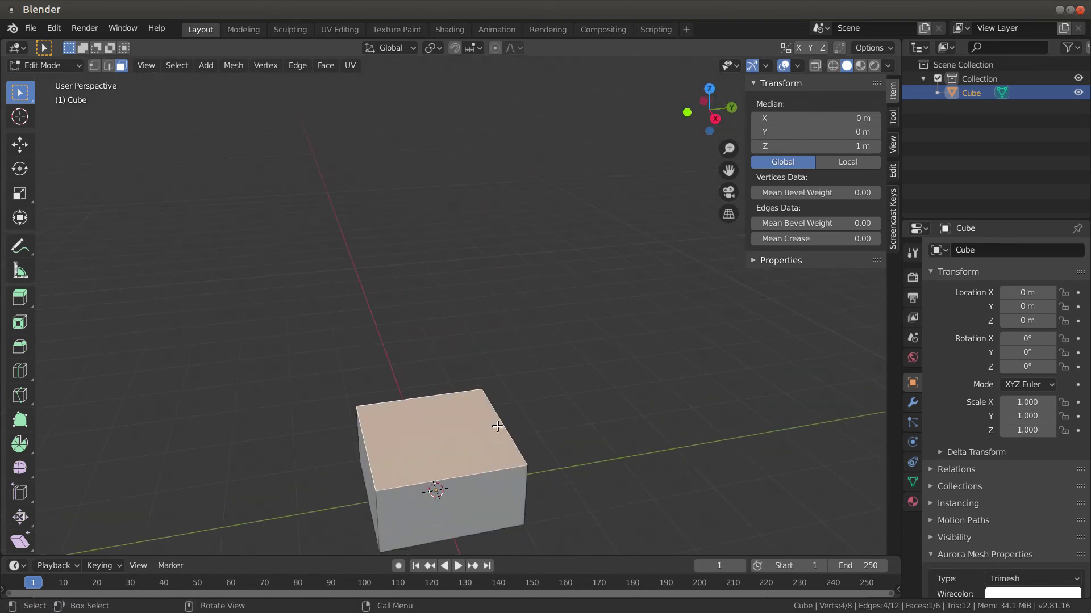
{"action": "middle_click_drag", "start_coordinate": [566, 449], "coordinate": [570, 433]}
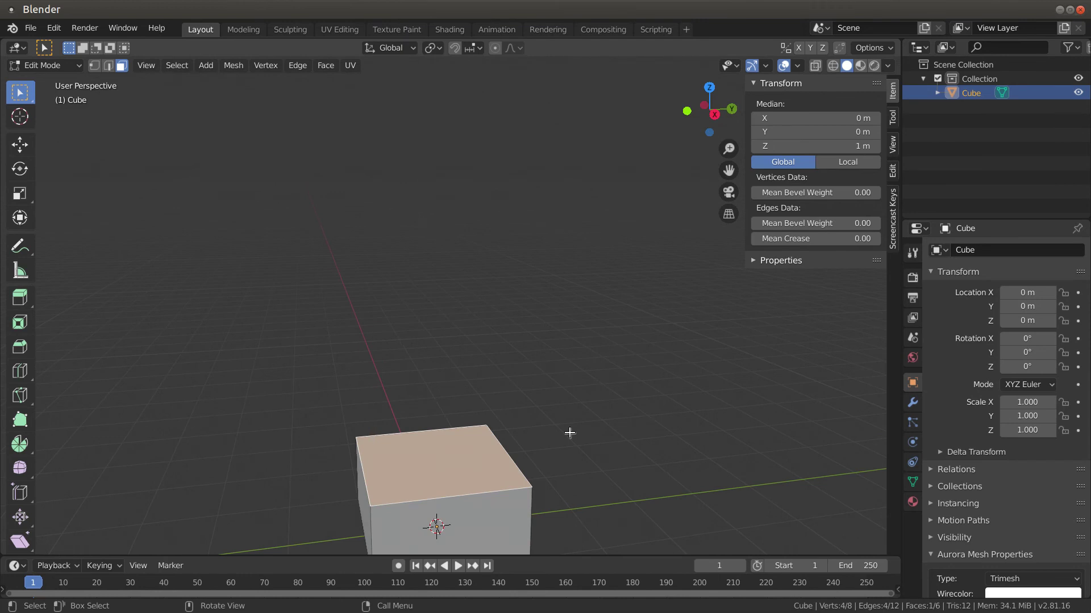
{"action": "key", "text": "i"}
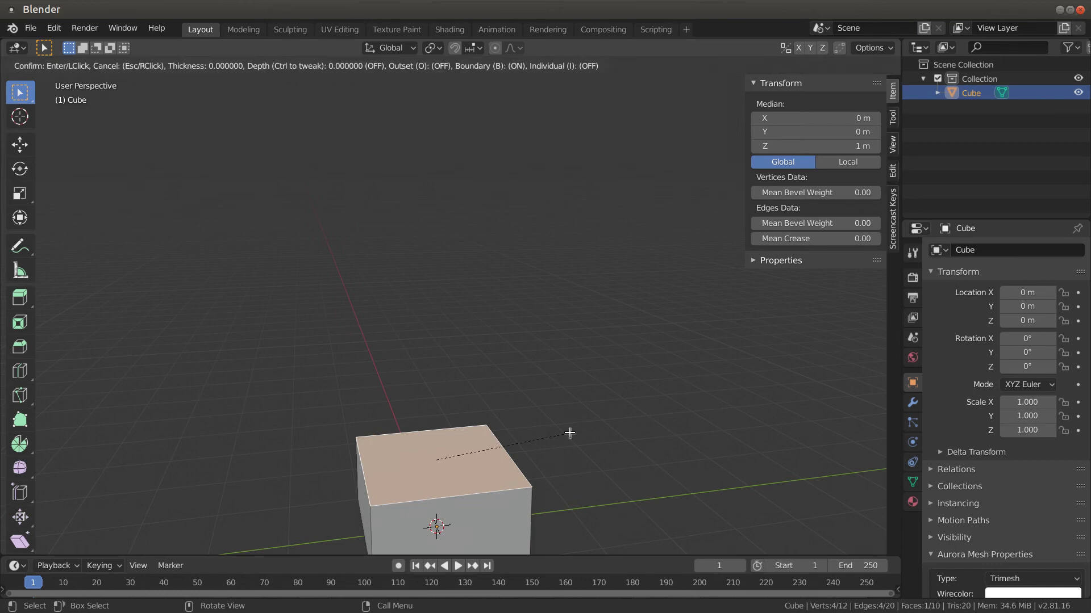
{"action": "left_click", "coordinate": [561, 432]}
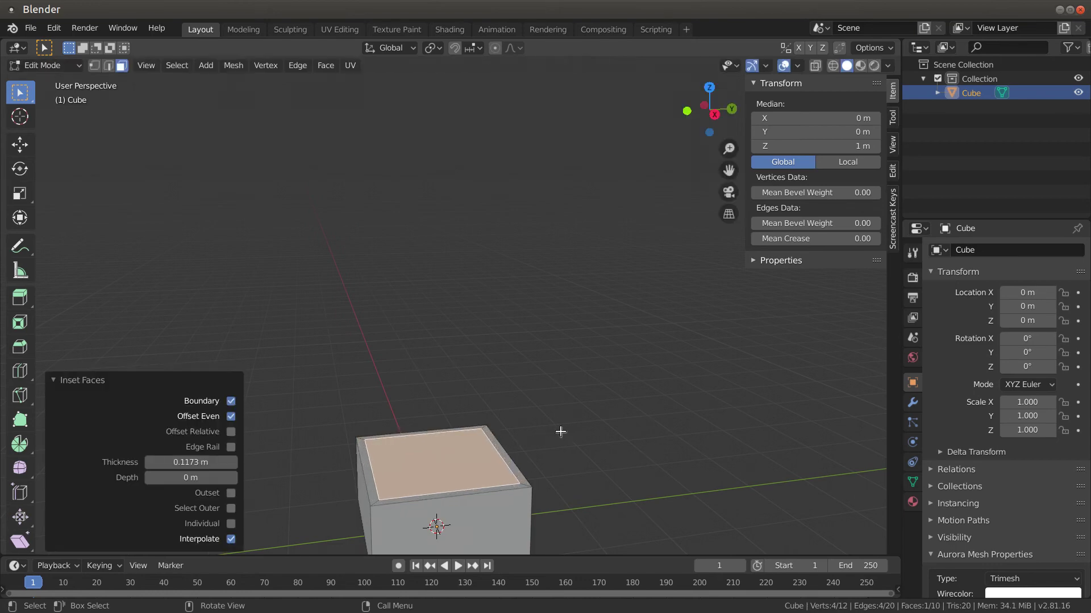
- Extrude the inset top face about 0.19 m upward and scale it to about 0.871
{"action": "key", "text": "e"}
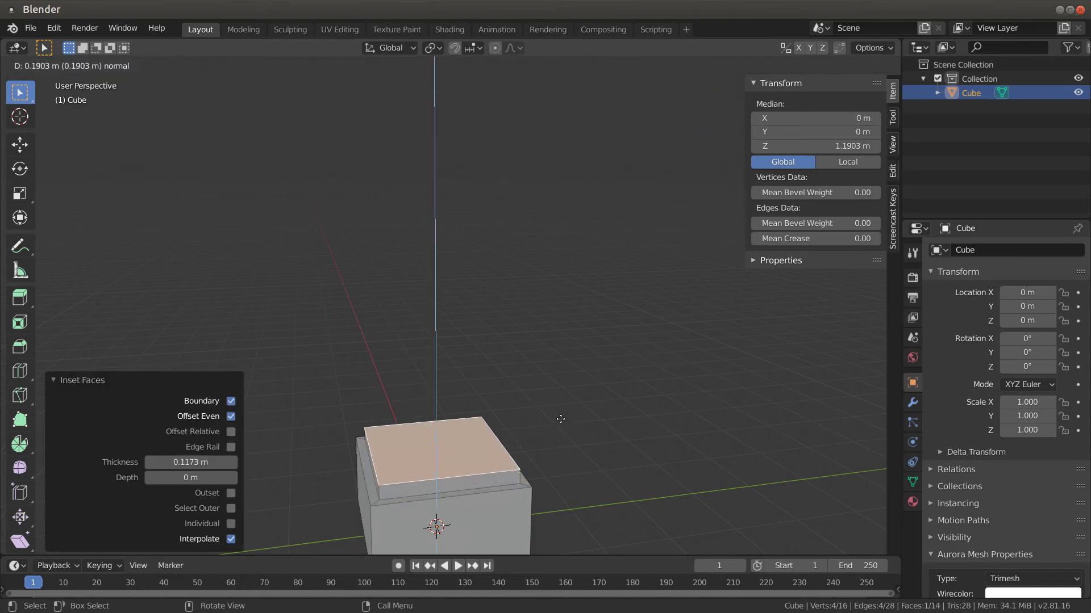
{"action": "left_click", "coordinate": [561, 420]}
{"action": "key", "text": "s"}
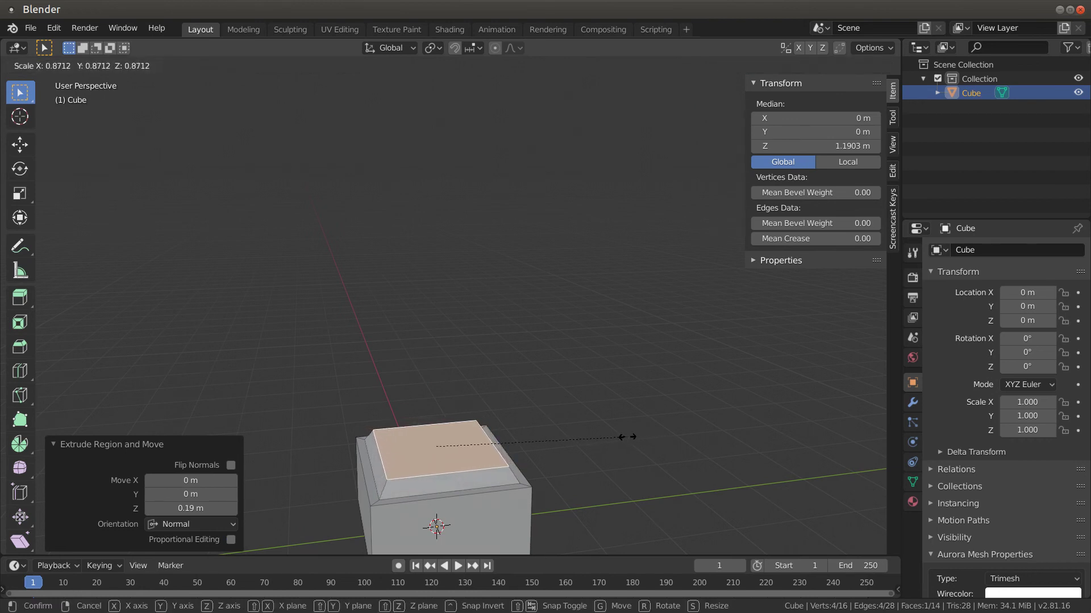
{"action": "left_click", "coordinate": [628, 437]}
- Inset the narrowed top face by about 0.087 m
{"action": "mouse_move", "coordinate": [662, 457]}
{"action": "middle_mouse_down"}
{"action": "mouse_move", "coordinate": [626, 438]}
{"action": "mouse_move", "coordinate": [593, 446]}
{"action": "mouse_move", "coordinate": [661, 455]}
{"action": "middle_mouse_up"}
{"action": "key", "text": "i"}
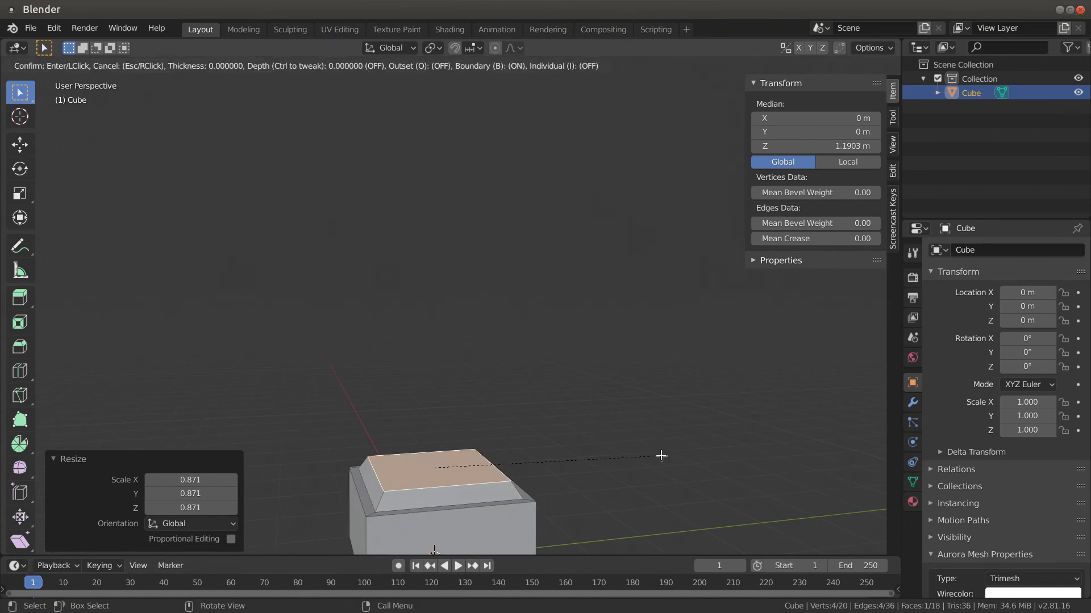
{"action": "left_click", "coordinate": [655, 455]}
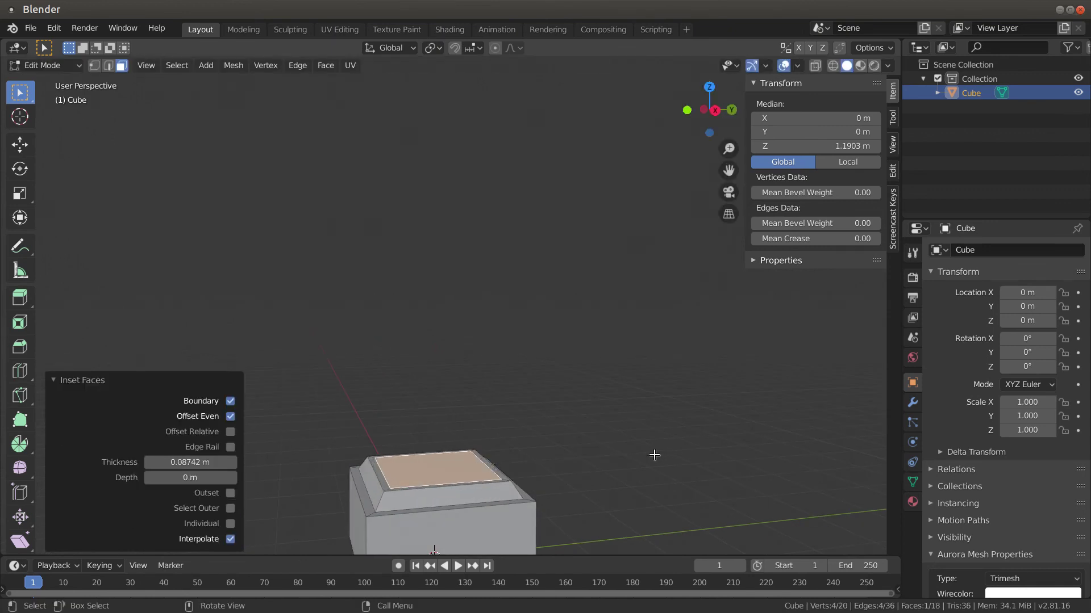
- Extrude the inset top face upward and set its Z position to 3 m
{"action": "key", "text": "e"}
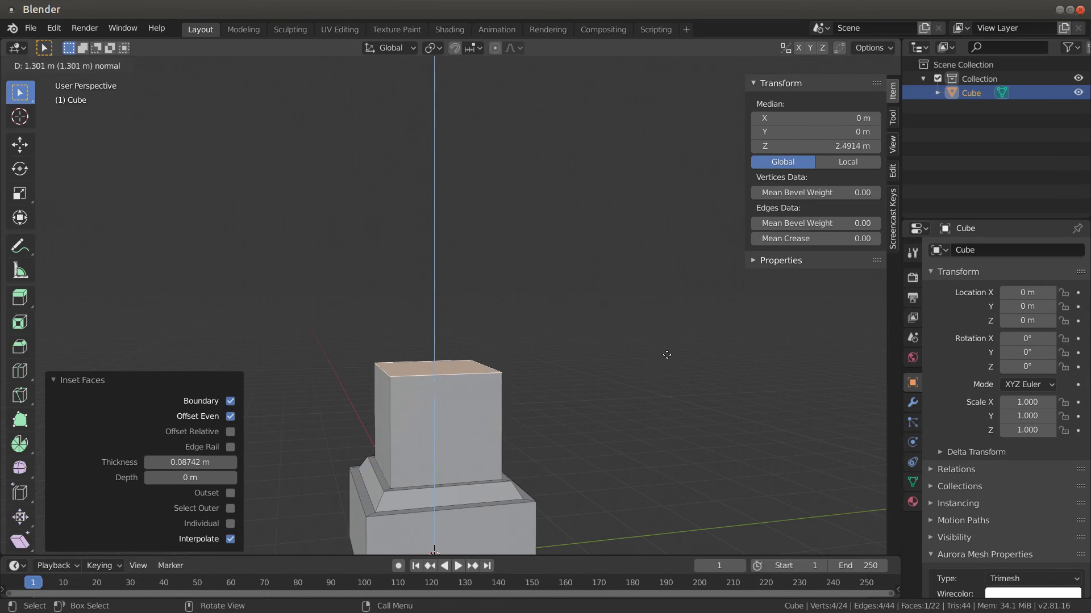
{"action": "left_click", "coordinate": [667, 355]}
{"action": "middle_click_drag", "start_coordinate": [721, 499], "coordinate": [684, 483]}
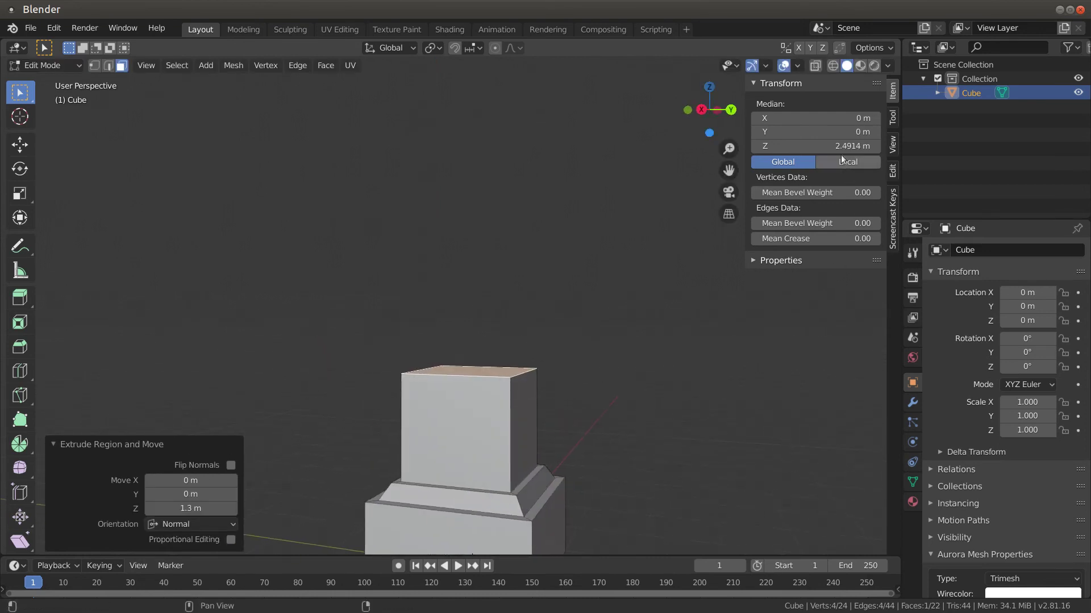
{"action": "left_click", "coordinate": [818, 146]}
{"action": "type", "text": "2.9"}
{"action": "key", "text": "Return"}
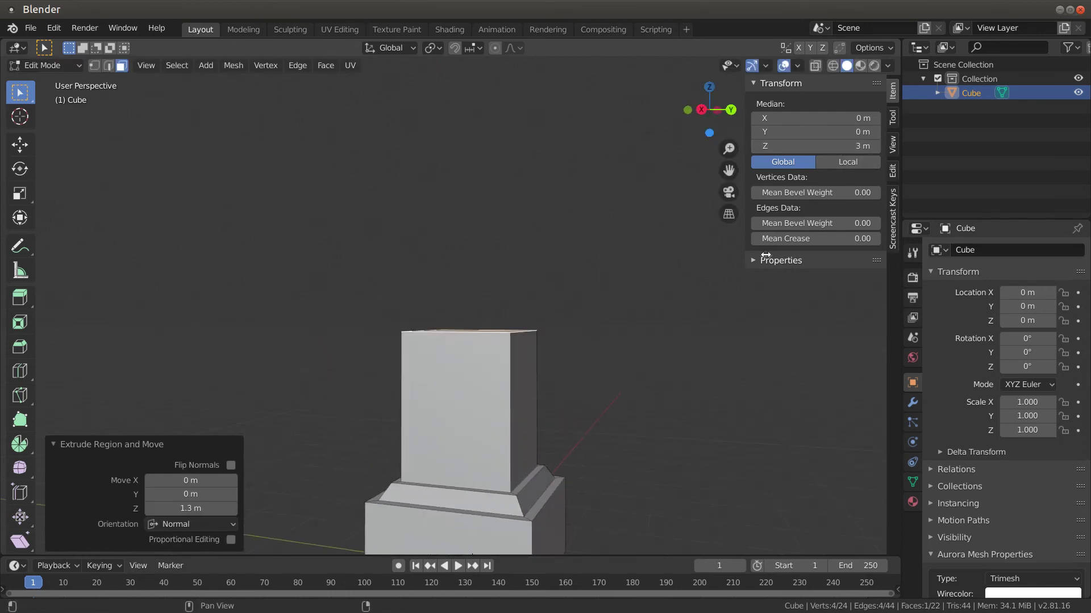
{"action": "left_click", "coordinate": [702, 420]}
- In Object Mode, duplicate the tiered pedestal in place and mirror the copy along the global Z axis
{"action": "scroll", "coordinate": [705, 449], "scroll_direction": "down", "scroll_amount": 2}
{"action": "middle_click_drag", "start_coordinate": [706, 453], "coordinate": [620, 452]}
{"action": "scroll", "coordinate": [738, 457], "scroll_direction": "down", "scroll_amount": 2}
{"action": "key", "text": "Tab"}
{"action": "middle_click_drag", "start_coordinate": [468, 451], "coordinate": [508, 415]}
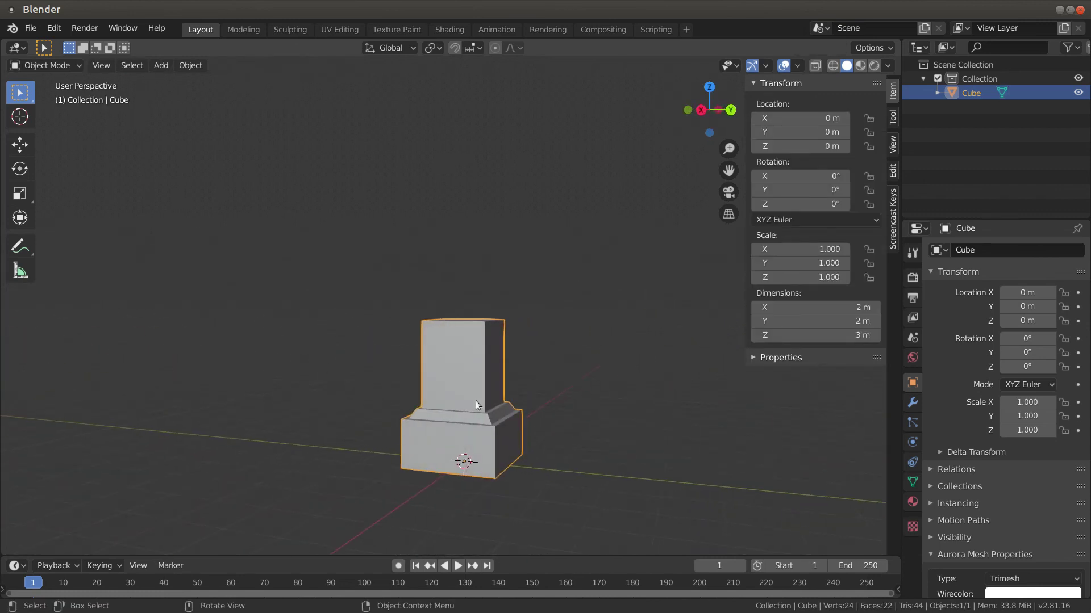
{"action": "key", "text": "shift"}
{"action": "key", "text": "shift+d"}
{"action": "right_click", "coordinate": [535, 401]}
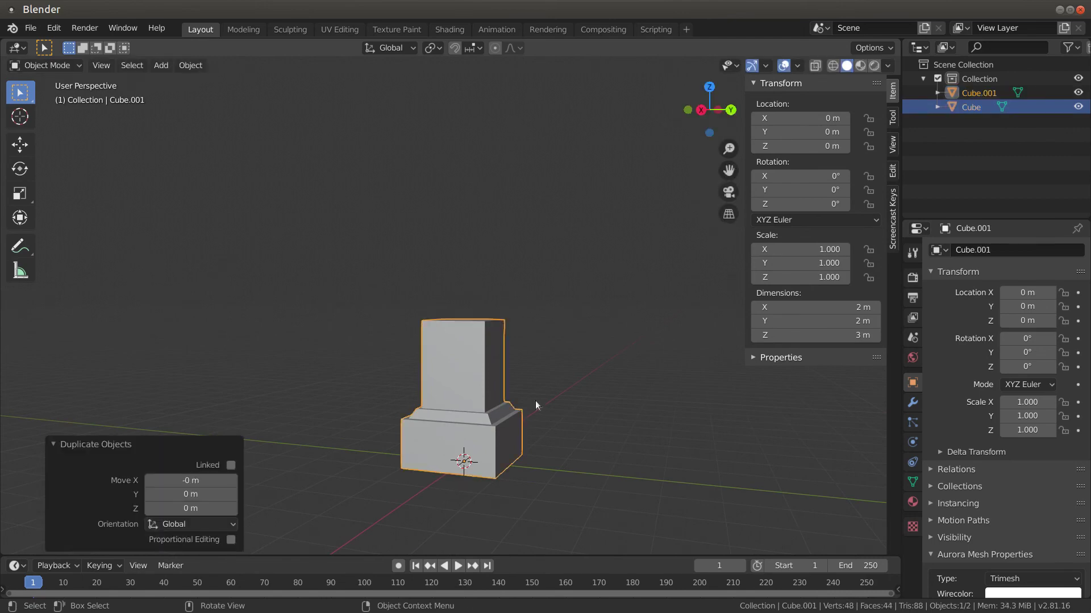
{"action": "right_click", "coordinate": [598, 387]}
{"action": "mouse_move", "coordinate": [598, 387]}
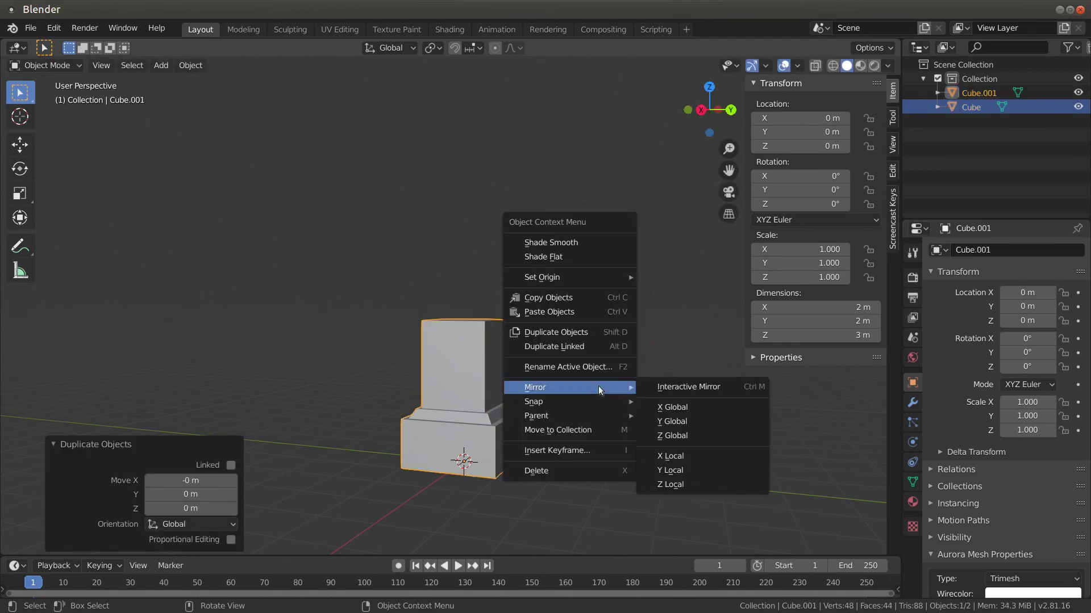
{"action": "left_click", "coordinate": [679, 435]}
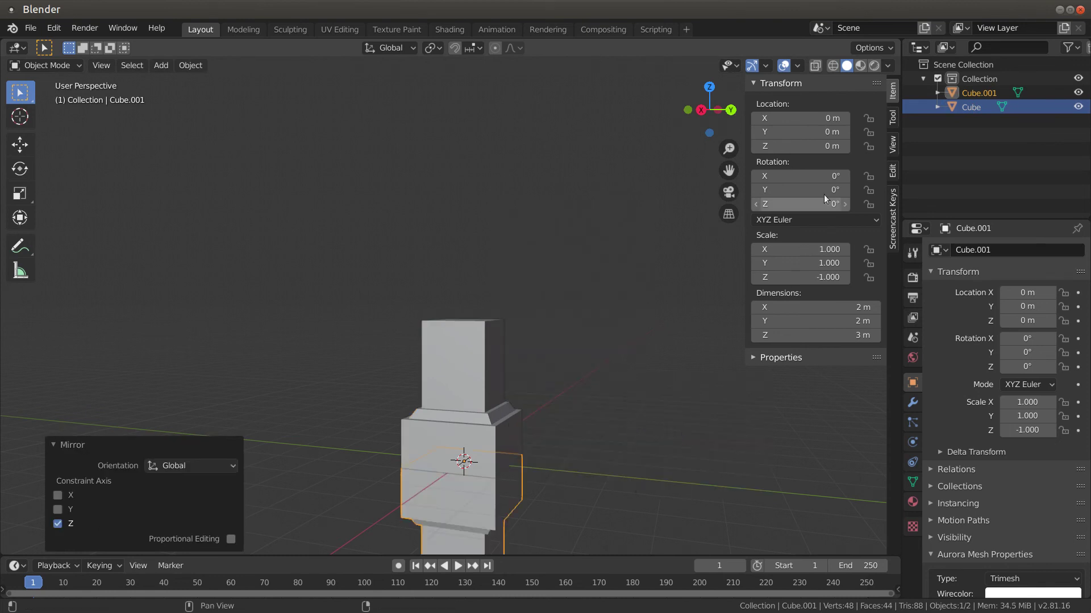
- Move the mirrored copy up along Z above the original and set its Z location to 6 m
{"action": "key", "text": "g"}
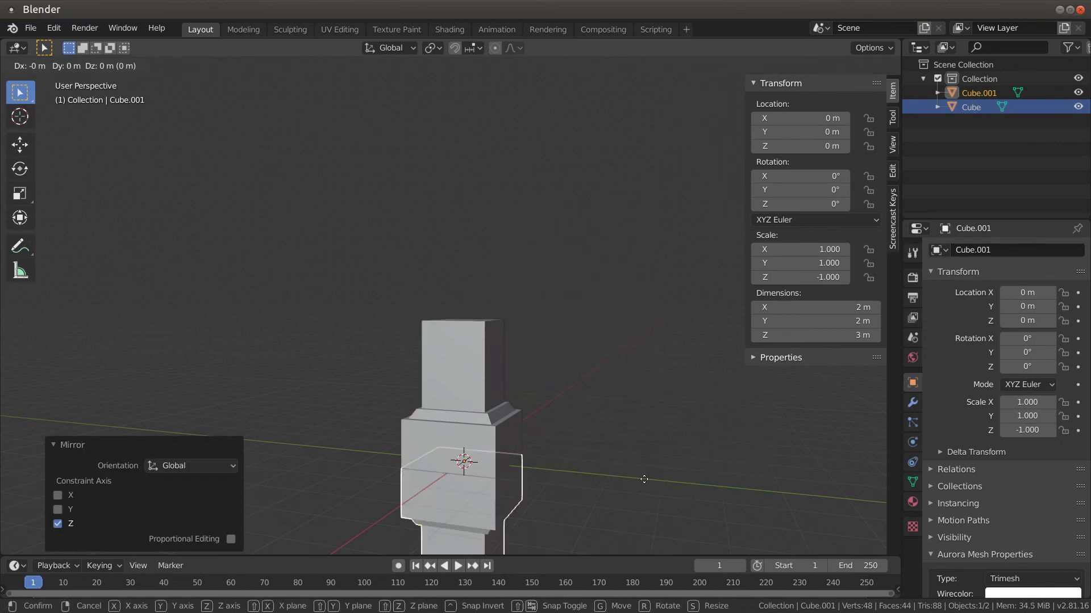
{"action": "key", "text": "z"}
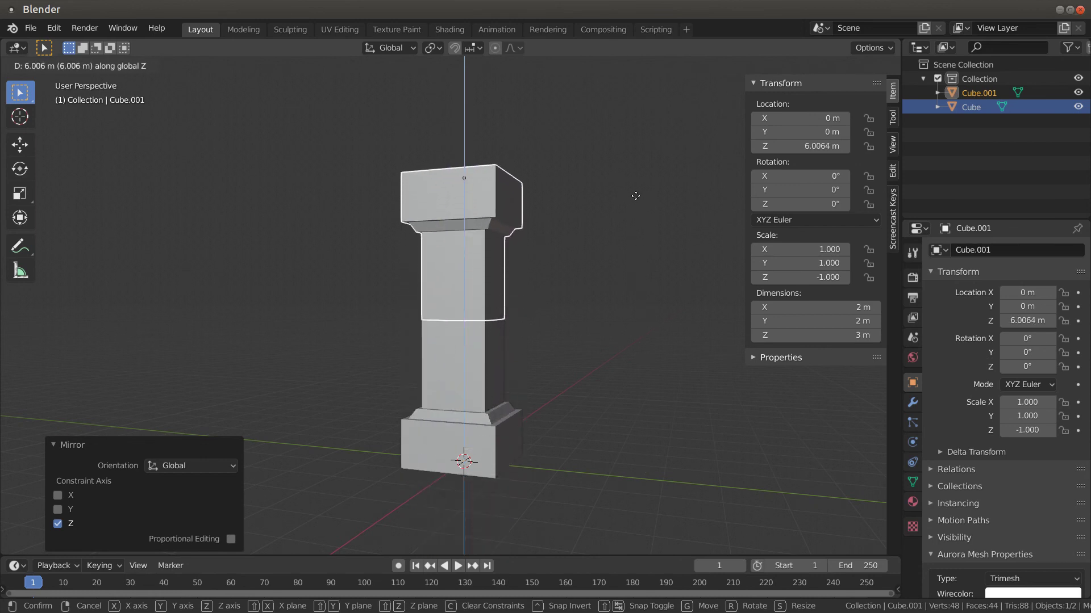
{"action": "left_click", "coordinate": [757, 165]}
{"action": "left_click", "coordinate": [816, 147]}
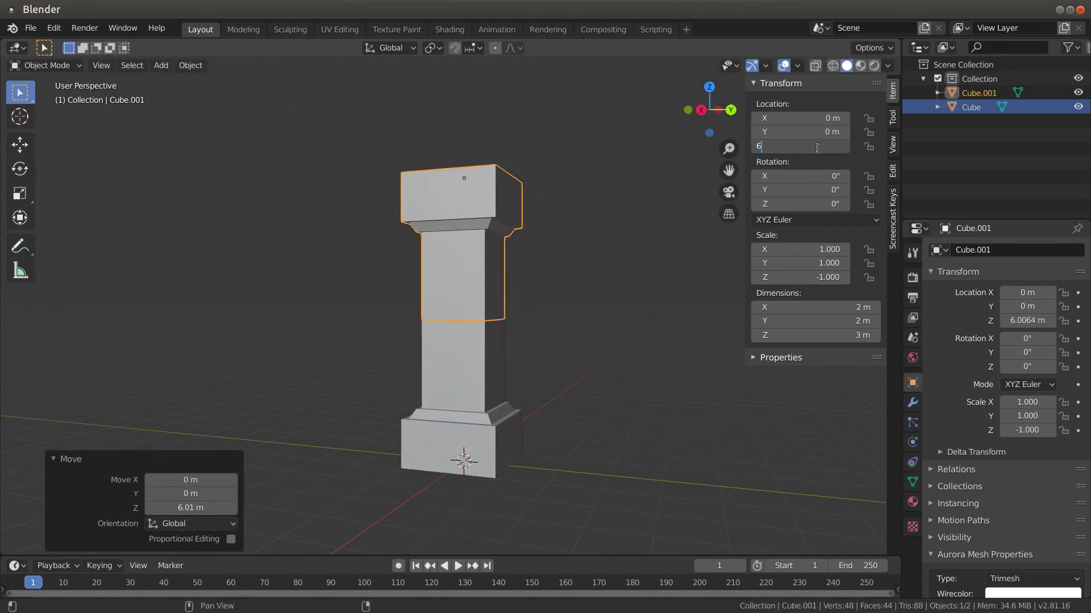
{"action": "type", "text": "6"}
{"action": "key", "text": "Return"}
{"action": "left_click", "coordinate": [602, 478]}
- Select the lower and upper column halves and join them into one object
{"action": "middle_click_drag", "start_coordinate": [602, 479], "coordinate": [524, 495]}
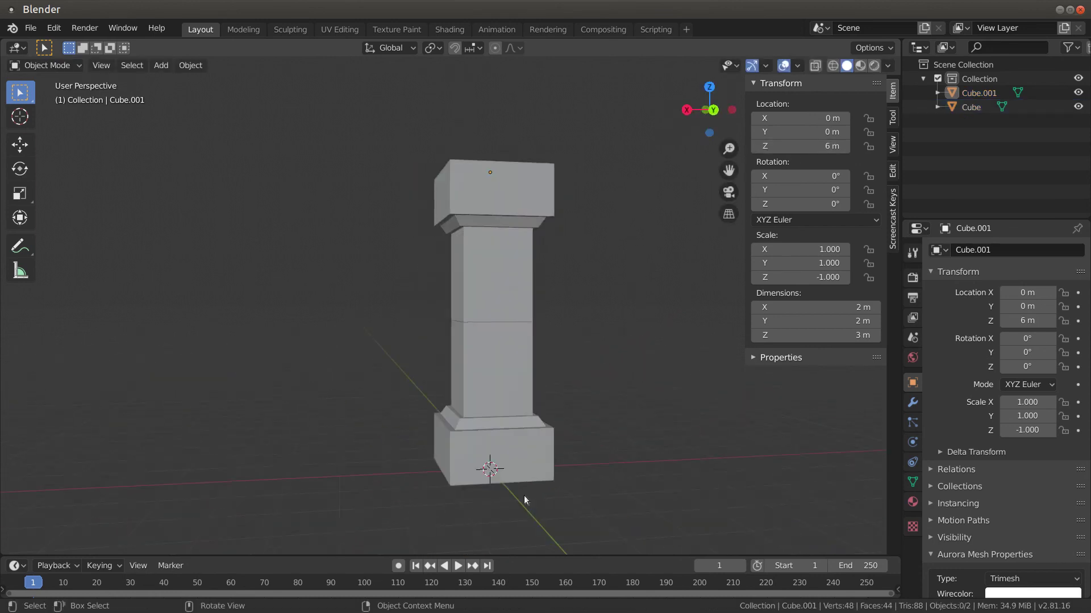
{"action": "left_click", "coordinate": [503, 332]}
{"action": "left_click", "coordinate": [509, 283], "text": "shift"}
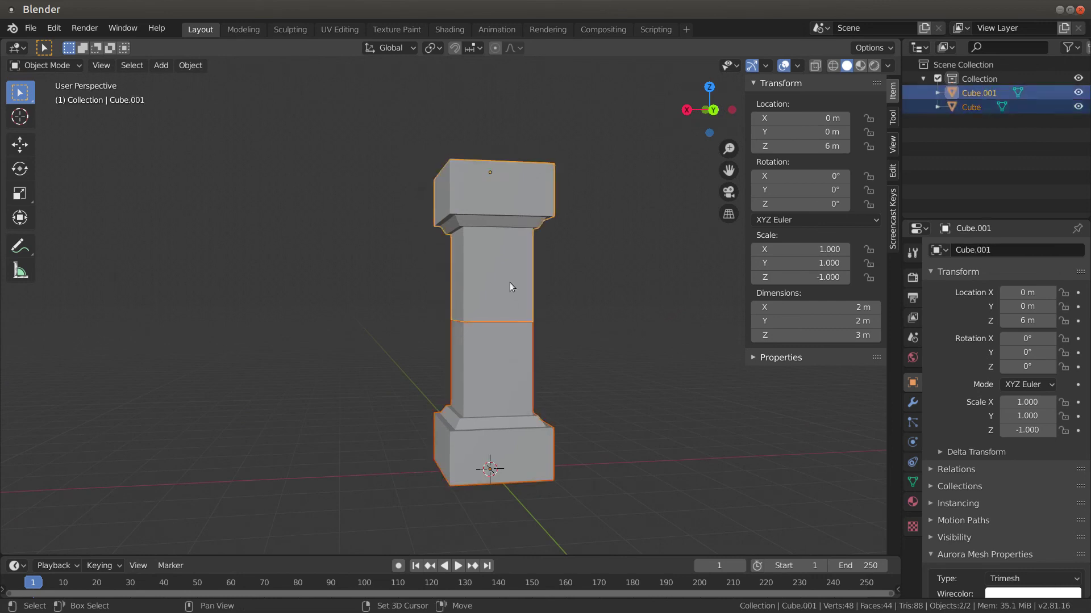
{"action": "key", "text": "ctrl"}
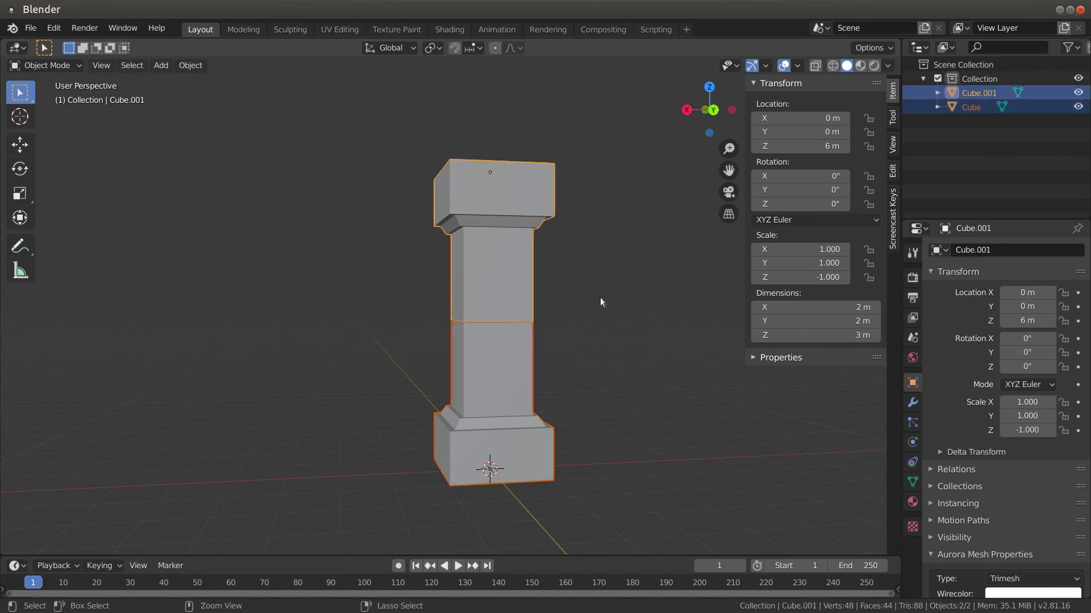
{"action": "key", "text": "ctrl+j"}
{"action": "left_click", "coordinate": [600, 298]}
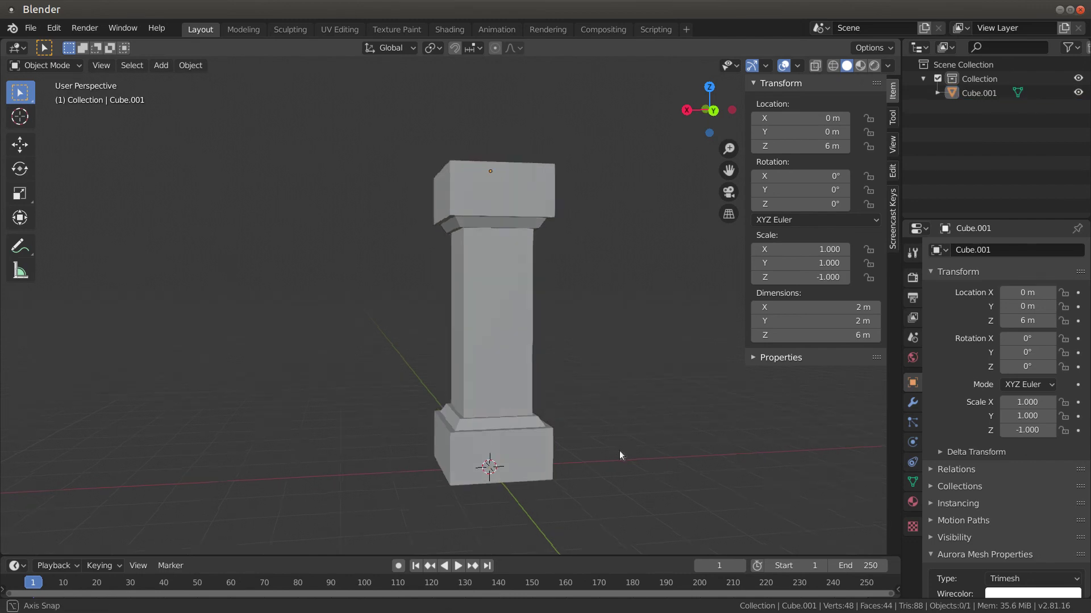
- In Edit Mode, inset the upper and lower shaft faces on one side of the column by about 0.162 m
{"action": "middle_click_drag", "start_coordinate": [619, 451], "coordinate": [230, 451]}
{"action": "scroll", "coordinate": [454, 418], "scroll_direction": "up", "scroll_amount": 3}
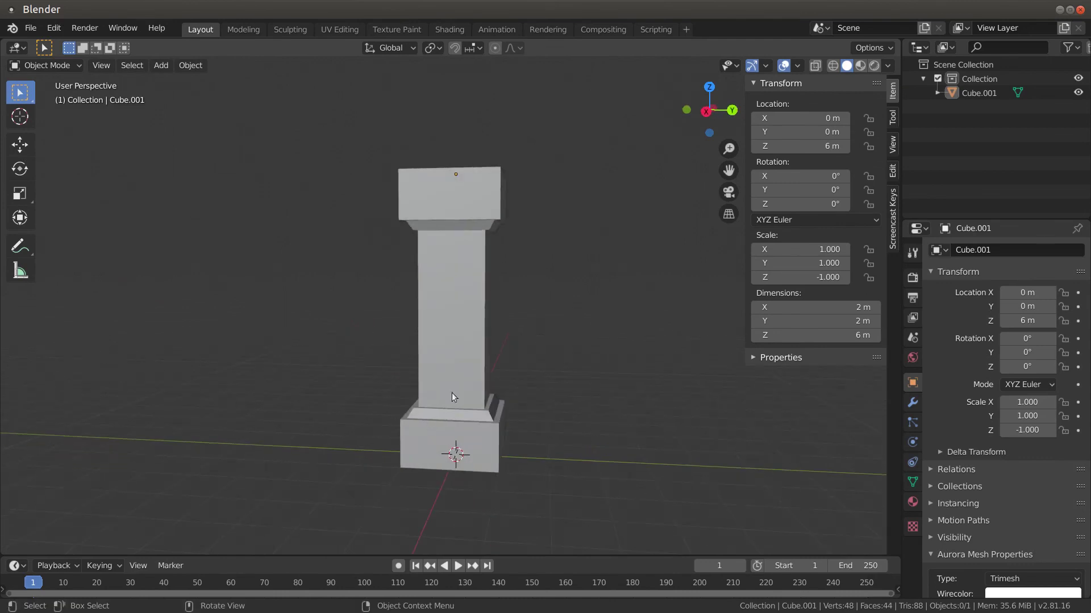
{"action": "left_click", "coordinate": [460, 316]}
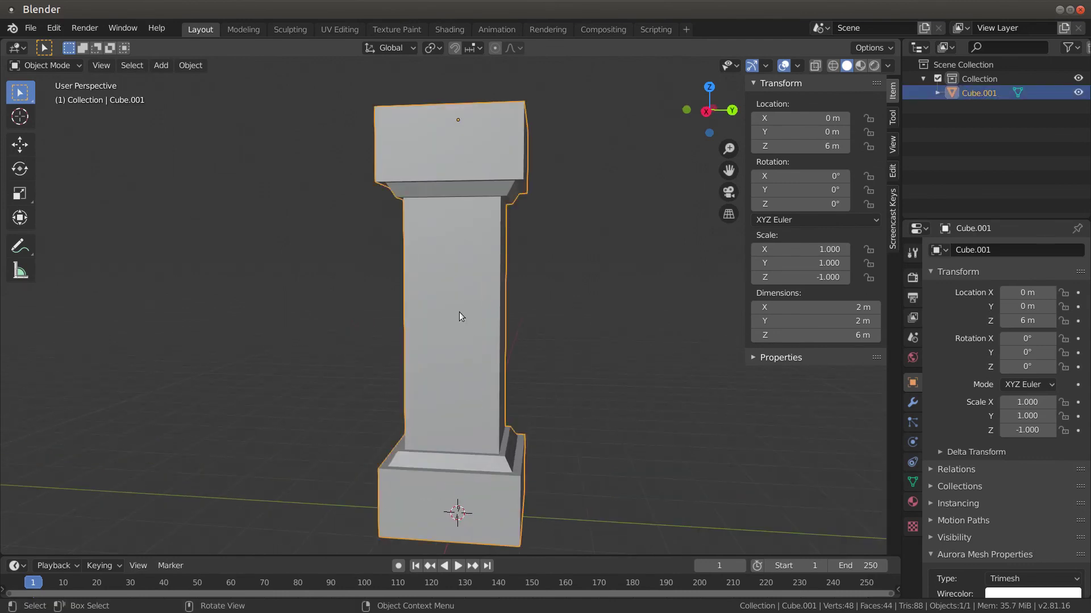
{"action": "key", "text": "Tab"}
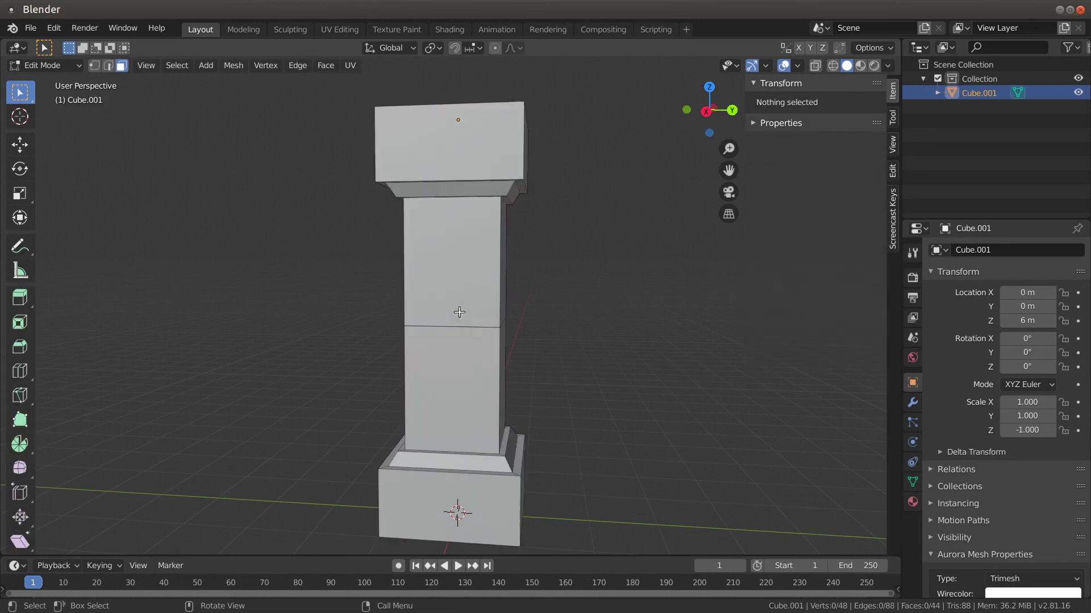
{"action": "left_click", "coordinate": [461, 292]}
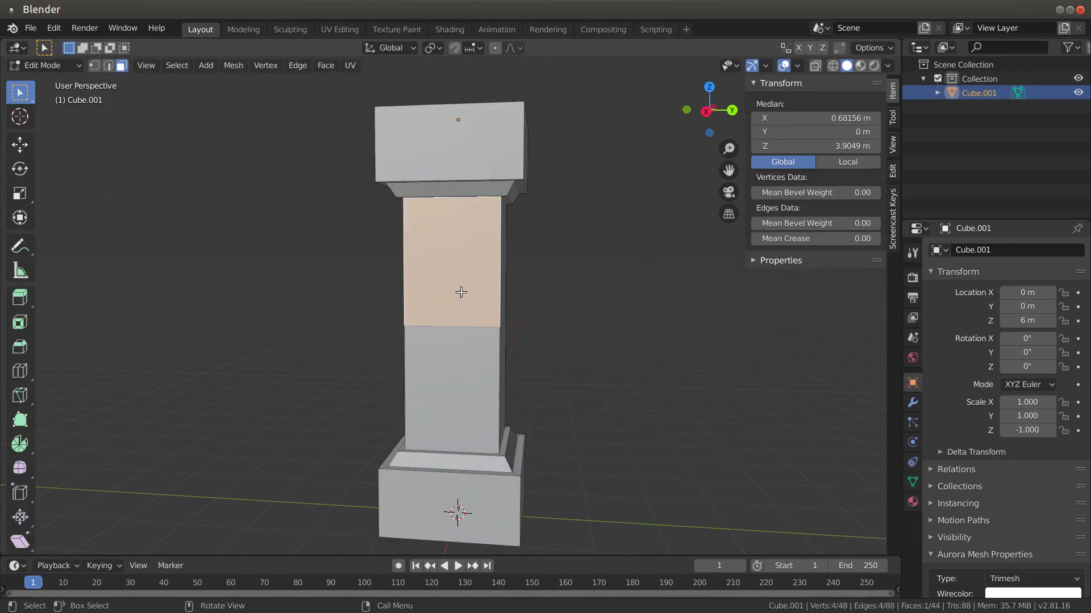
{"action": "left_click", "coordinate": [477, 394], "text": "shift"}
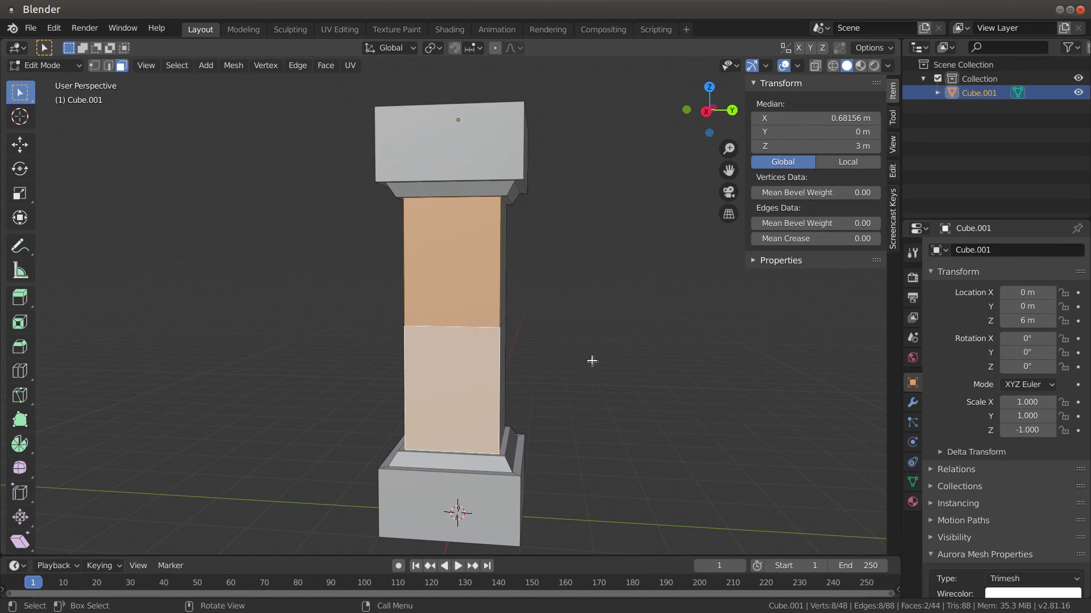
{"action": "key", "text": "i"}
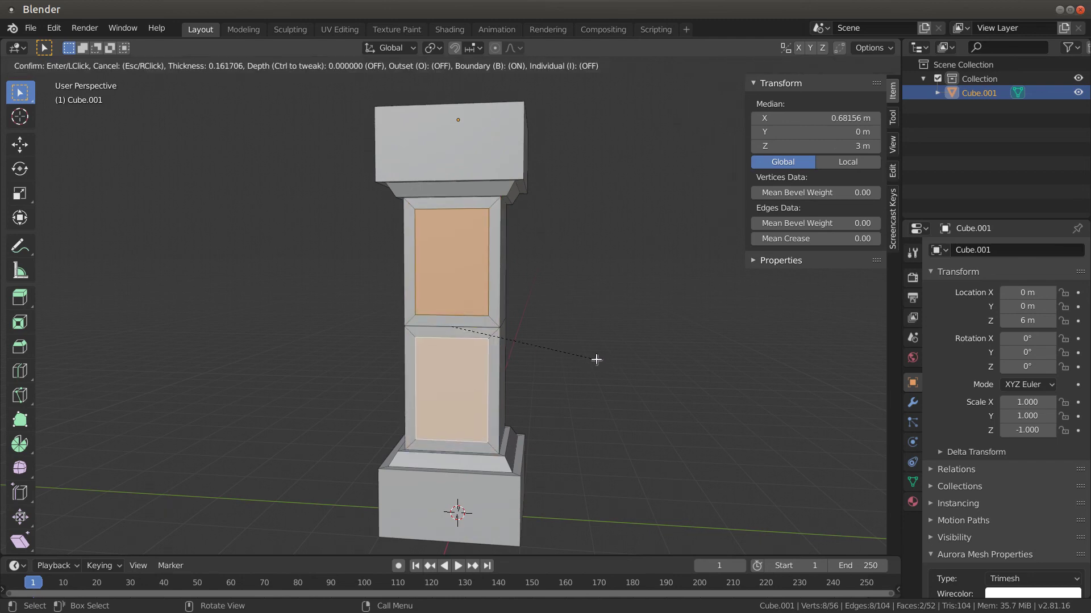
{"action": "left_click", "coordinate": [597, 360]}
{"action": "key", "text": "e"}
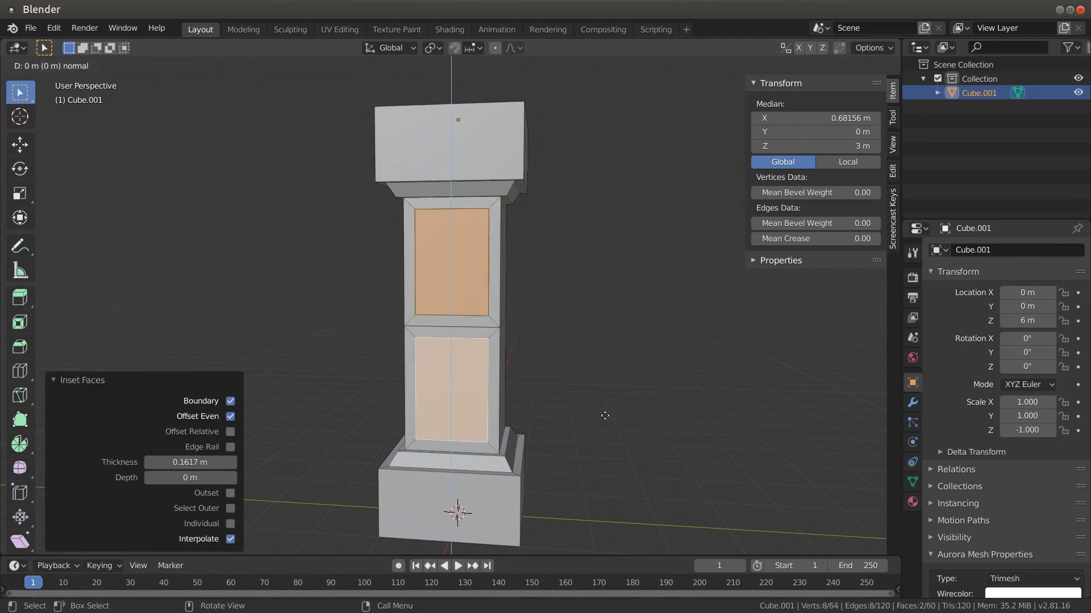
{"action": "right_click", "coordinate": [599, 422]}
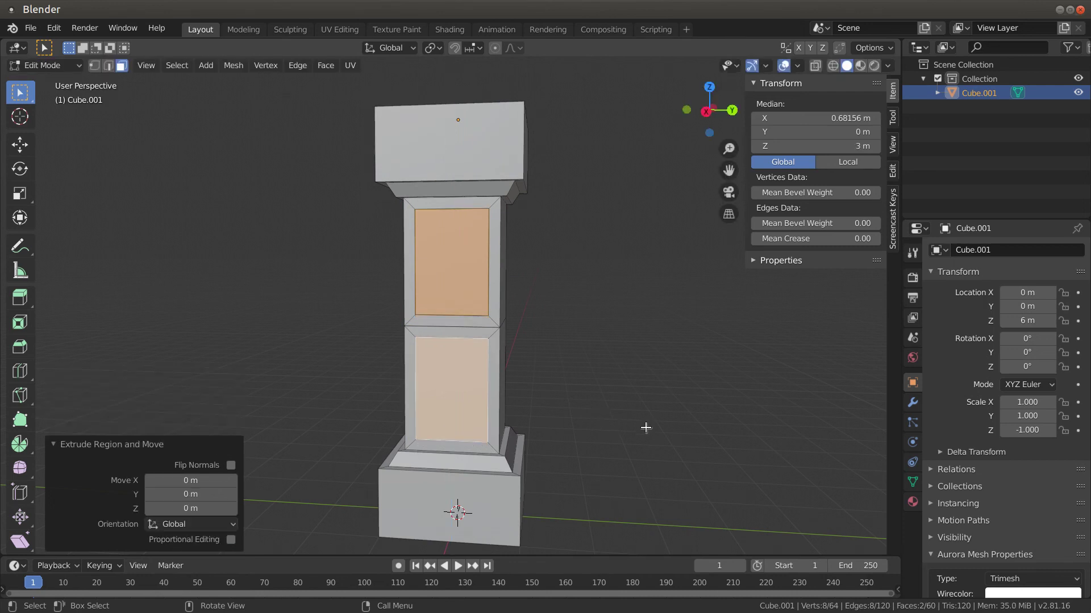
{"action": "middle_click_drag", "start_coordinate": [646, 428], "coordinate": [581, 429]}
{"action": "key", "text": "e"}
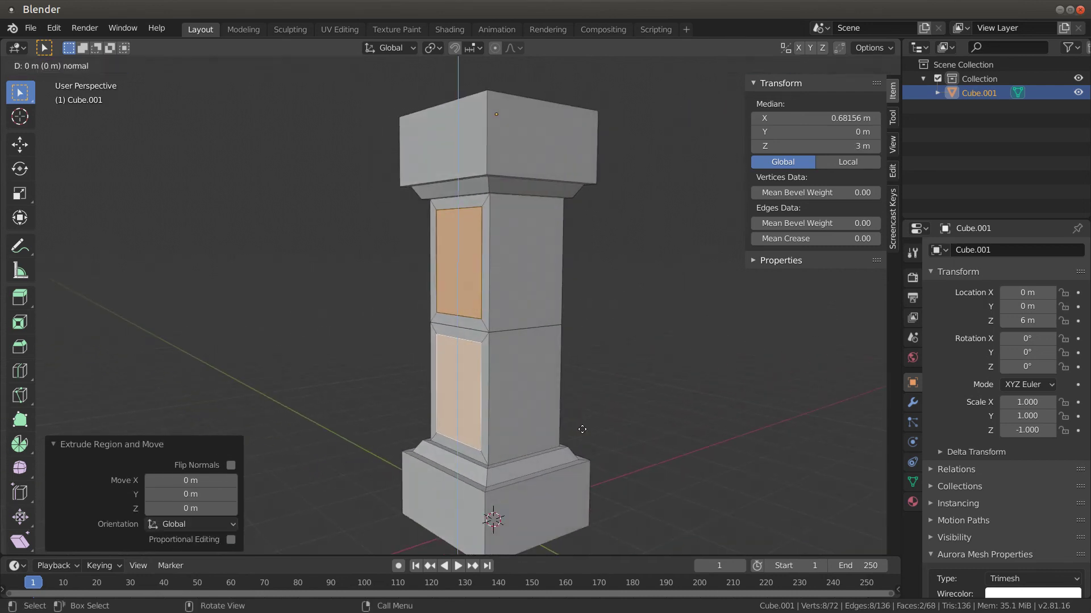
{"action": "right_click", "coordinate": [617, 408]}
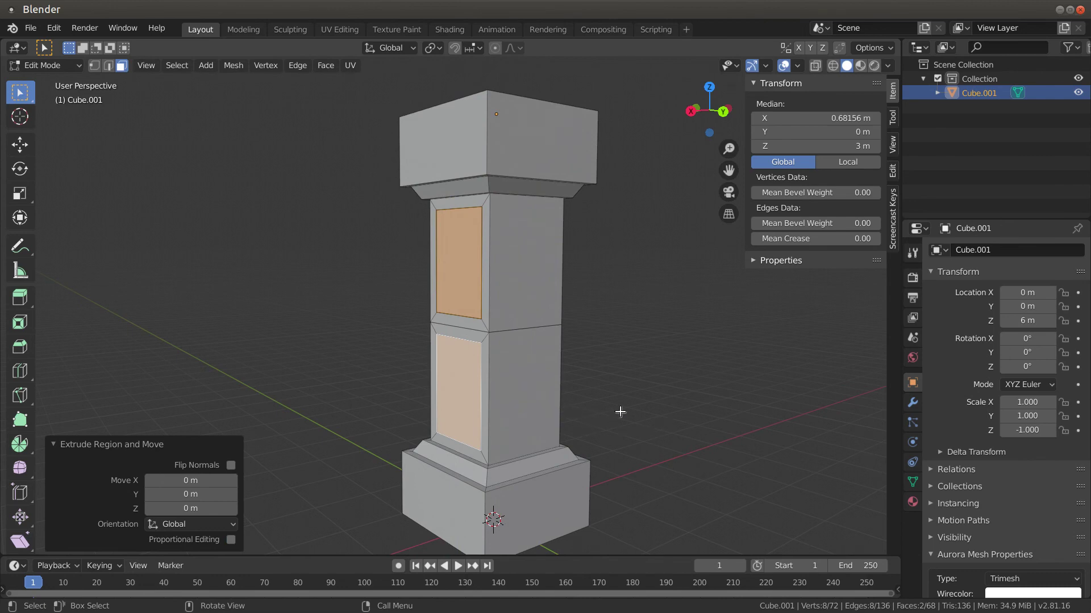
{"action": "key", "text": "e"}
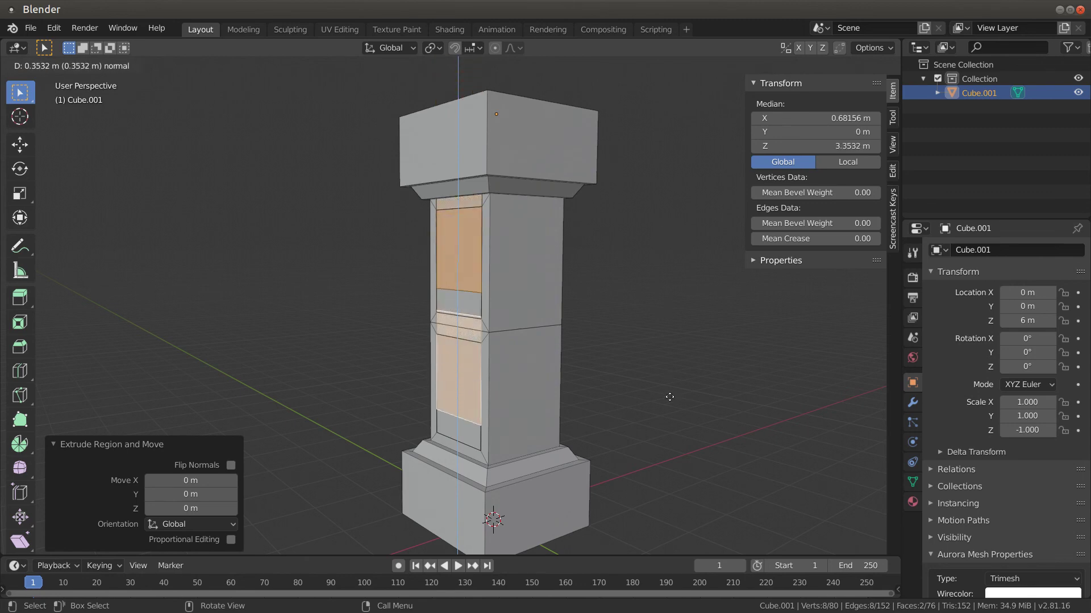
{"action": "right_click", "coordinate": [670, 397]}
{"action": "middle_click_drag", "start_coordinate": [707, 409], "coordinate": [607, 405]}
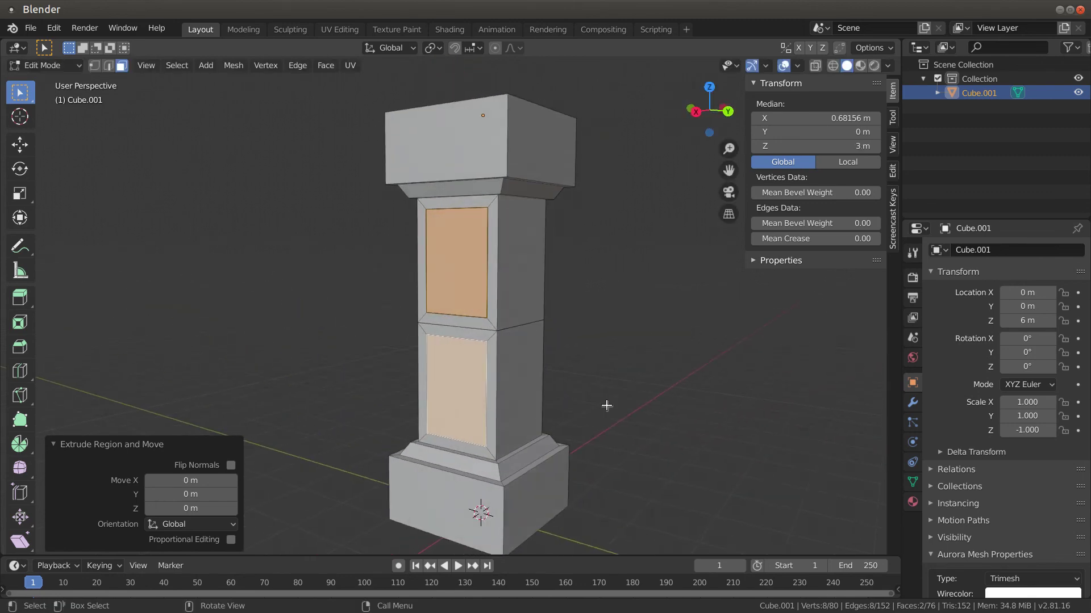
{"action": "left_click", "coordinate": [607, 405]}
- Extrude the lower inset panel about 0.084 m into the shaft and recess the upper inset panel the same way
{"action": "left_click", "coordinate": [477, 398]}
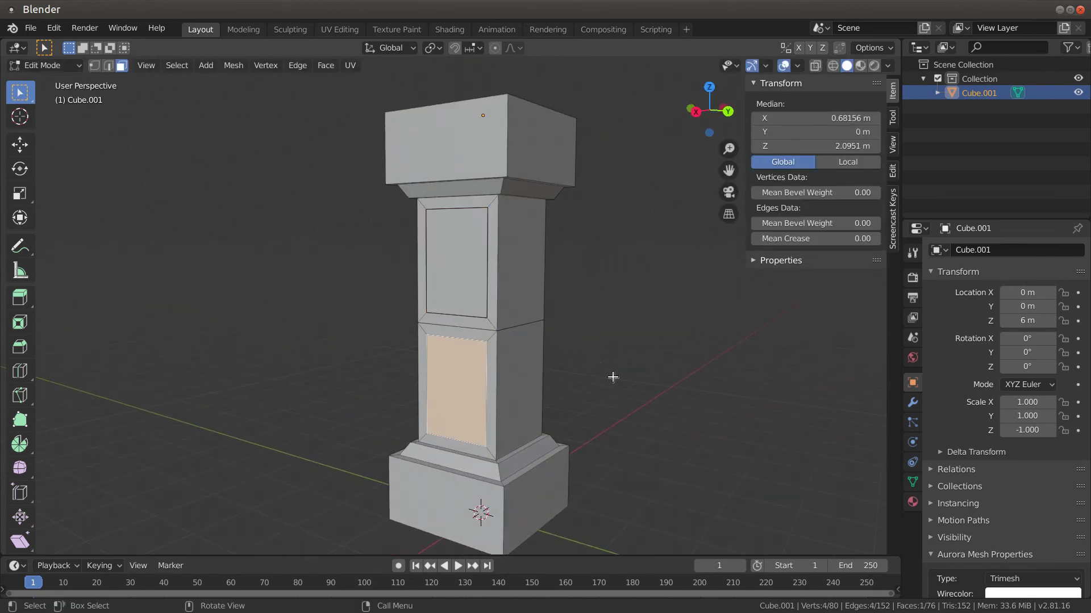
{"action": "key", "text": "e"}
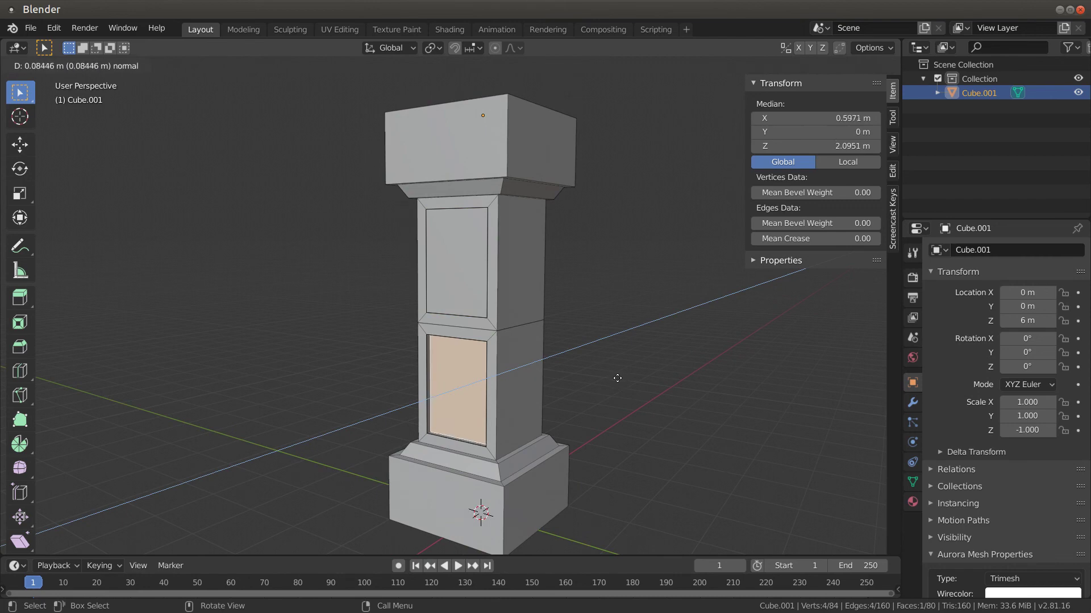
{"action": "left_click", "coordinate": [618, 377]}
{"action": "left_click", "coordinate": [490, 289]}
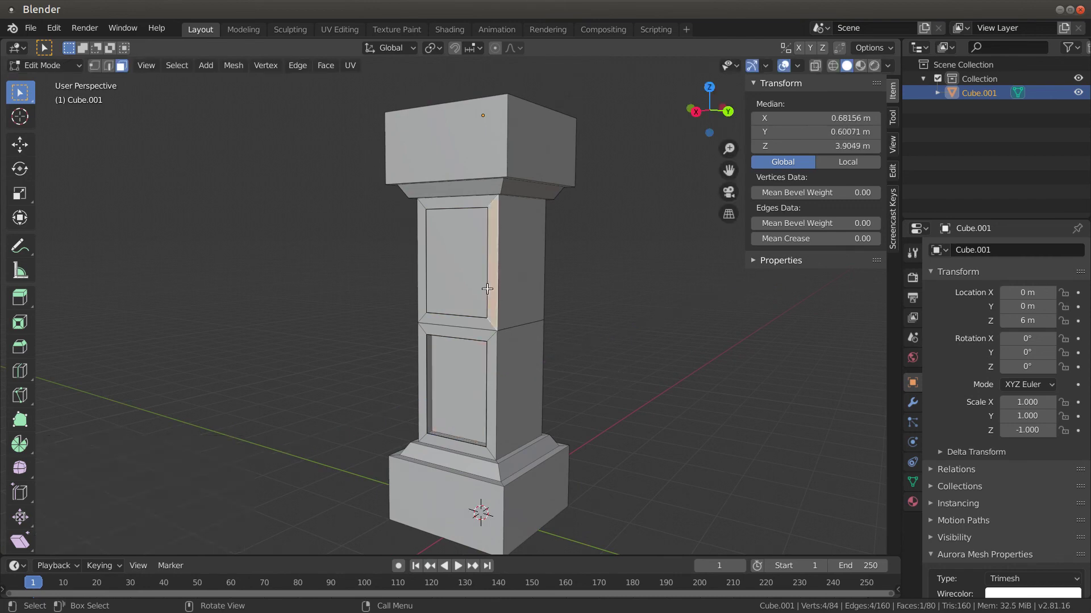
{"action": "left_click", "coordinate": [471, 286]}
{"action": "key", "text": "e"}
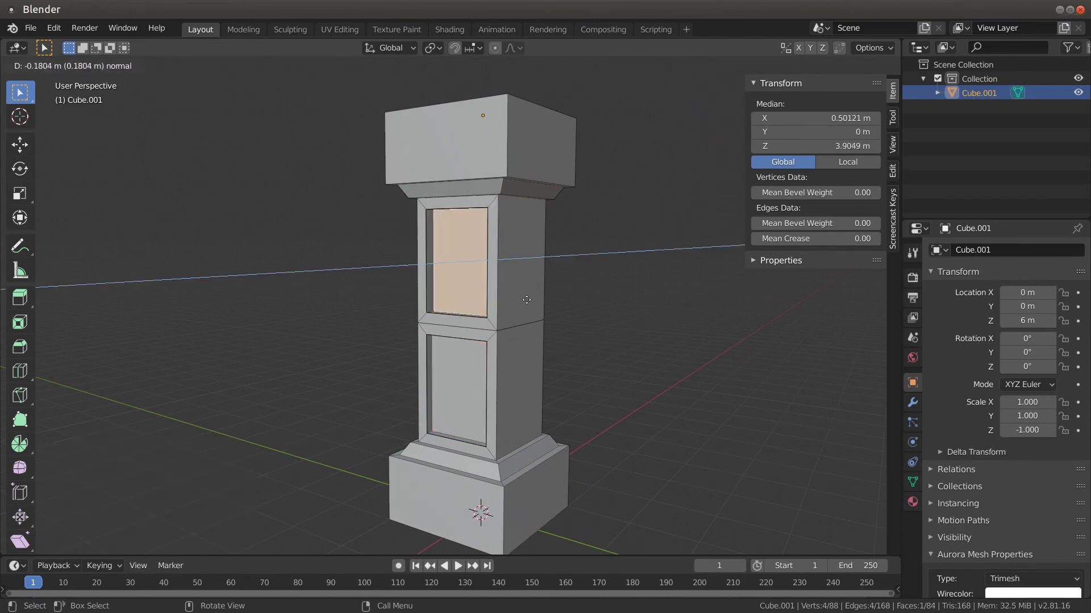
{"action": "left_click", "coordinate": [596, 336]}
{"action": "left_click", "coordinate": [674, 369]}
{"action": "middle_click_drag", "start_coordinate": [715, 467], "coordinate": [670, 422]}
{"action": "scroll", "coordinate": [670, 422], "scroll_direction": "down", "scroll_amount": 3}
{"action": "middle_click_drag", "start_coordinate": [575, 397], "coordinate": [541, 408]}
{"action": "middle_click_drag", "start_coordinate": [489, 322], "coordinate": [520, 317]}
{"action": "scroll", "coordinate": [499, 357], "scroll_direction": "up", "scroll_amount": 3}
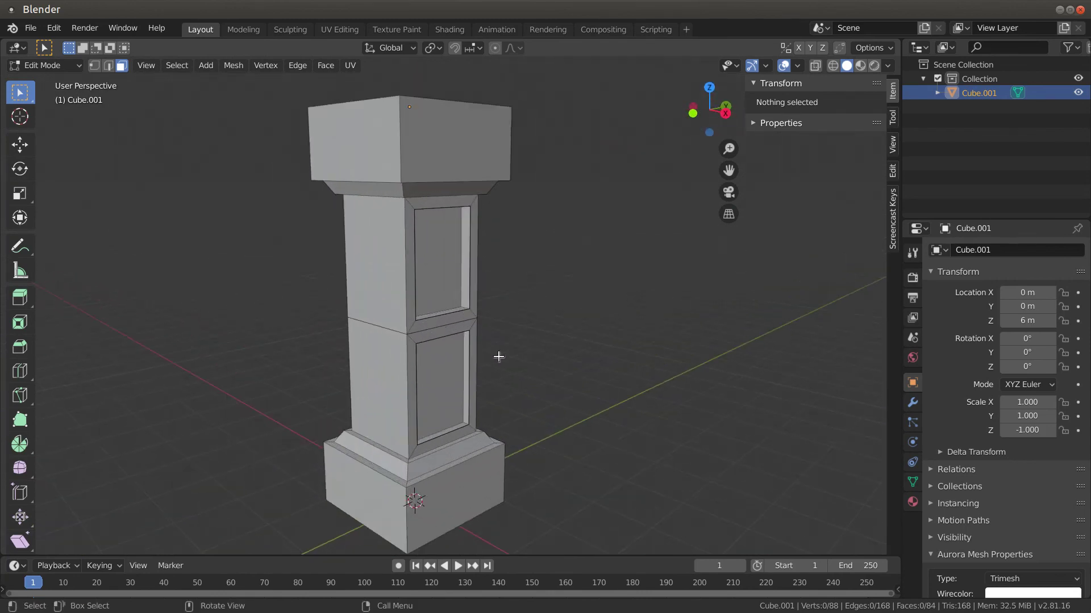
{"action": "middle_click_drag", "start_coordinate": [501, 429], "coordinate": [528, 433]}
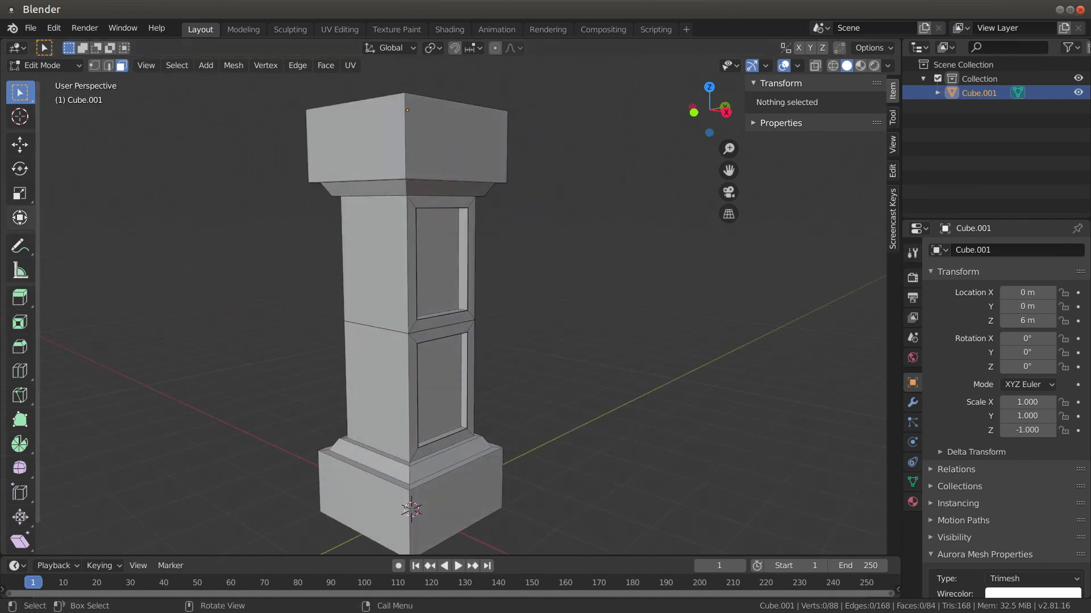